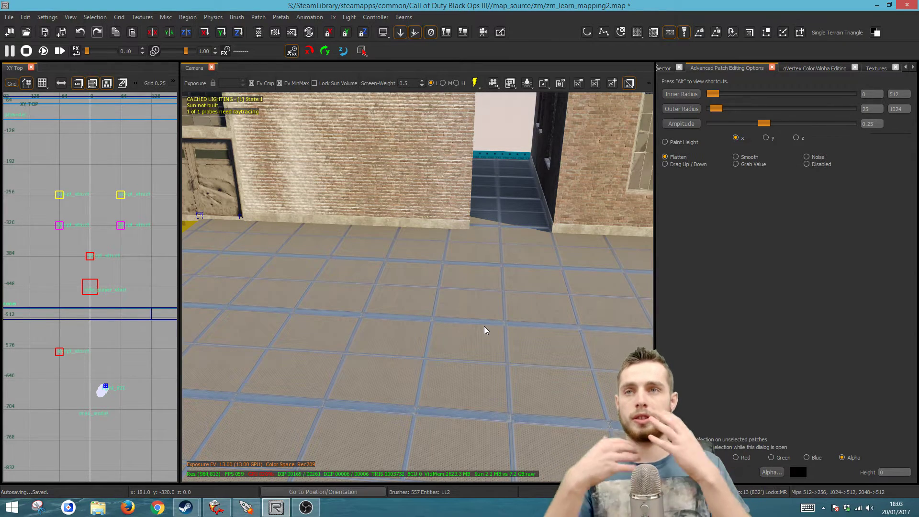
# Step: Set the advanced patch editing brush to inner radius 11, outer radius 36, amplitude about 0.297 and the z axis
pyautogui.moveTo(458, 383); pyautogui.dragTo(397, 311, button='right')
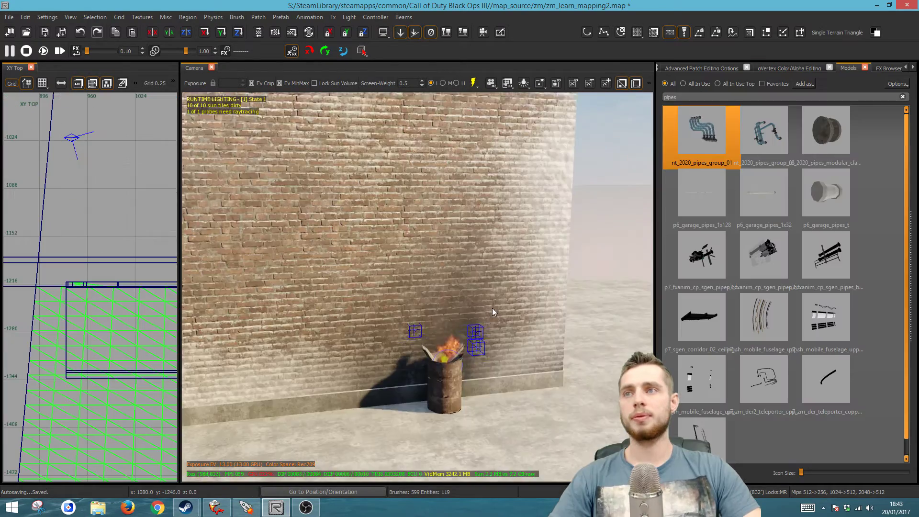
pyautogui.moveTo(492, 308); pyautogui.dragTo(495, 306, button='right')
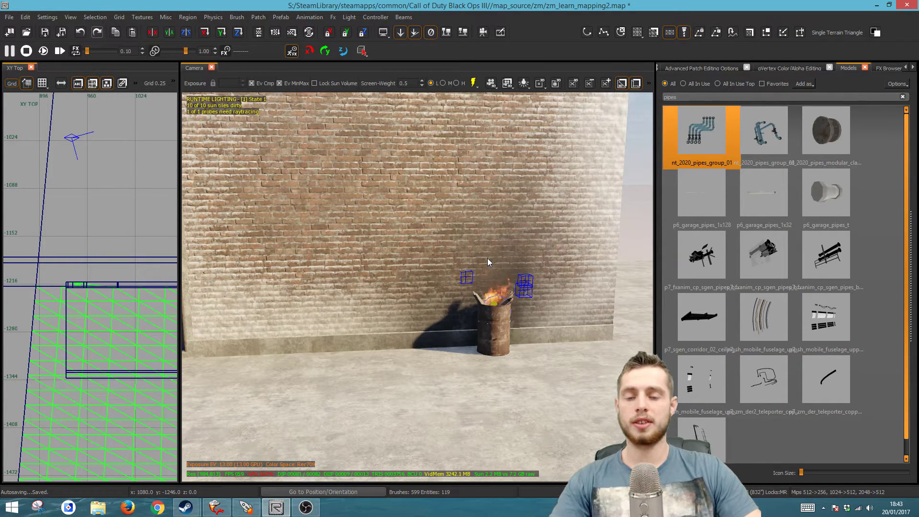
pyautogui.click(689, 70)
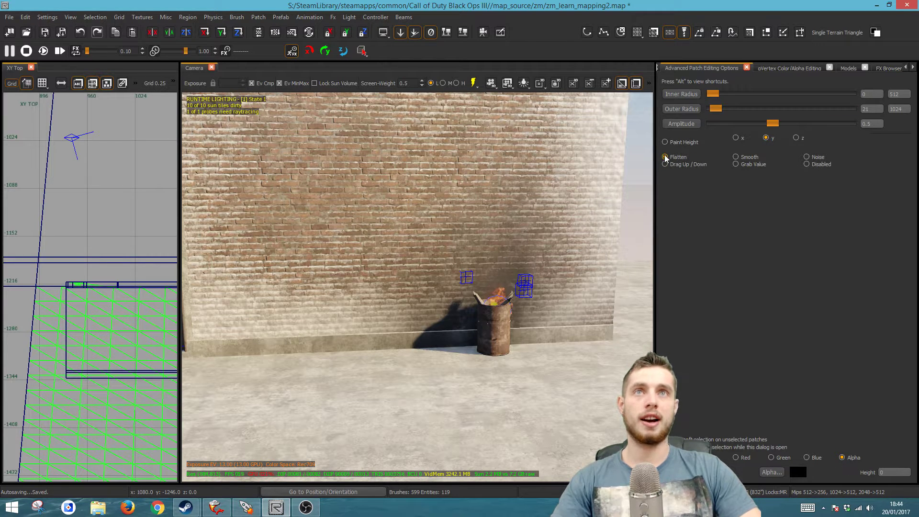
pyautogui.moveTo(773, 123); pyautogui.dragTo(766, 123)
pyautogui.moveTo(716, 109); pyautogui.dragTo(717, 109)
pyautogui.moveTo(712, 94); pyautogui.dragTo(715, 94)
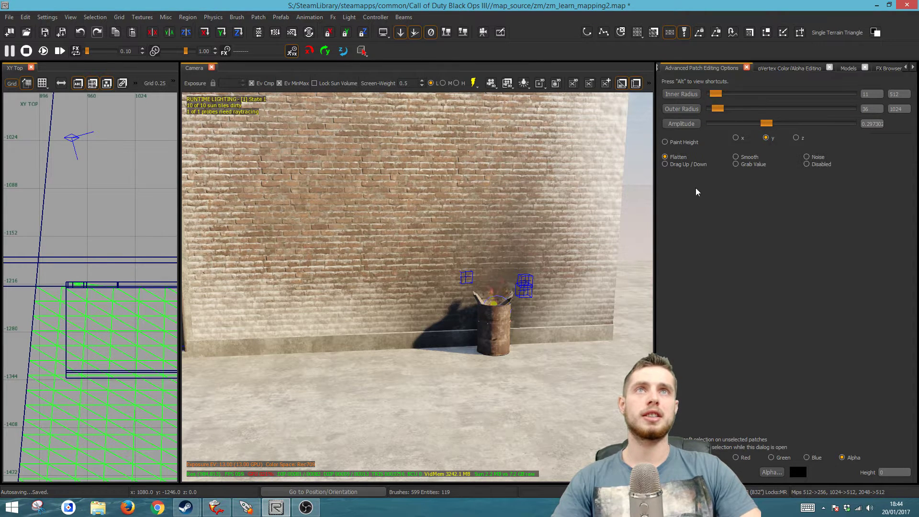
pyautogui.click(796, 137)
pyautogui.moveTo(581, 243); pyautogui.dragTo(564, 265, button='right')
pyautogui.keyDown('shift'); pyautogui.click(442, 358); pyautogui.keyUp('shift')
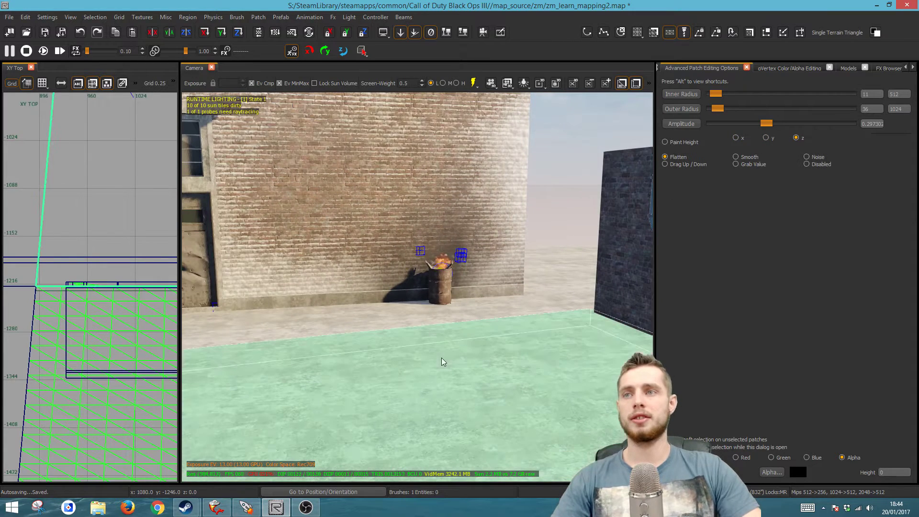
pyautogui.press('Escape')
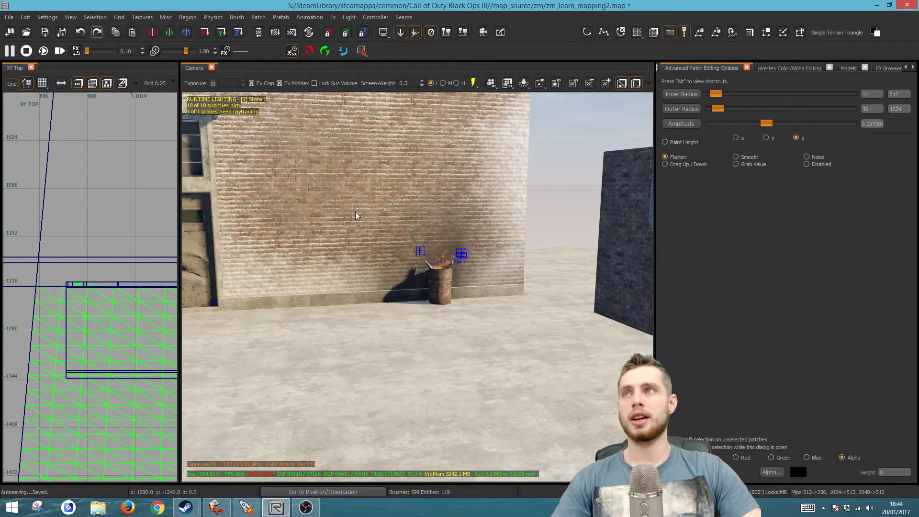
pyautogui.keyDown('shift'); pyautogui.click(356, 211); pyautogui.keyUp('shift')
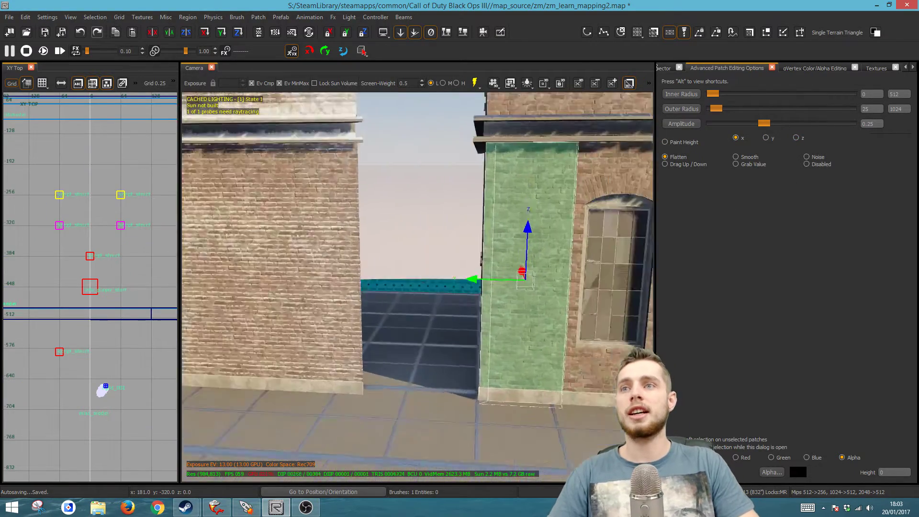
pyautogui.moveTo(504, 357); pyautogui.dragTo(598, 363, button='right')
pyautogui.press('Escape')
pyautogui.keyDown('shift'); pyautogui.click(359, 326); pyautogui.keyUp('shift')
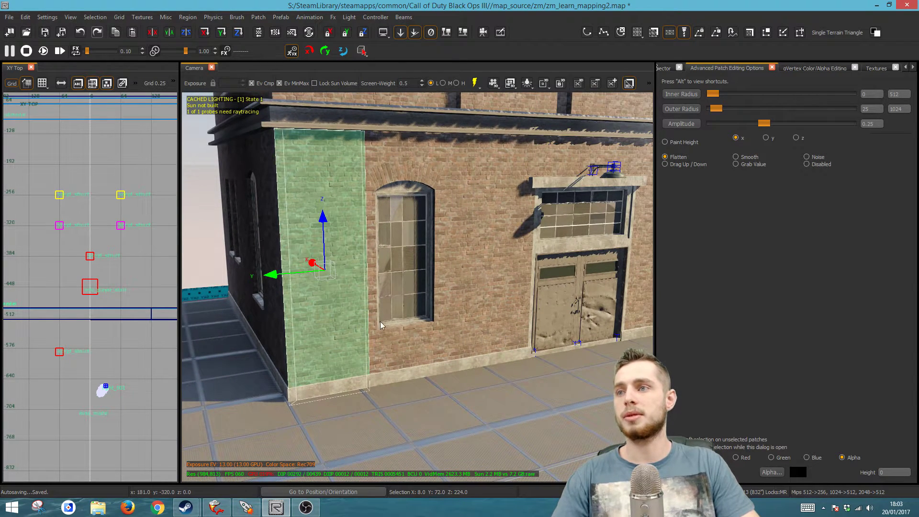
pyautogui.press('Escape')
# Step: Select the outer brick faces around the arched window and the door, and create terrain patches from them
pyautogui.moveTo(380, 320); pyautogui.dragTo(377, 310, button='right')
pyautogui.keyDown('ctrl'); pyautogui.keyDown('shift'); pyautogui.click(376, 310); pyautogui.keyUp('shift'); pyautogui.keyUp('ctrl')
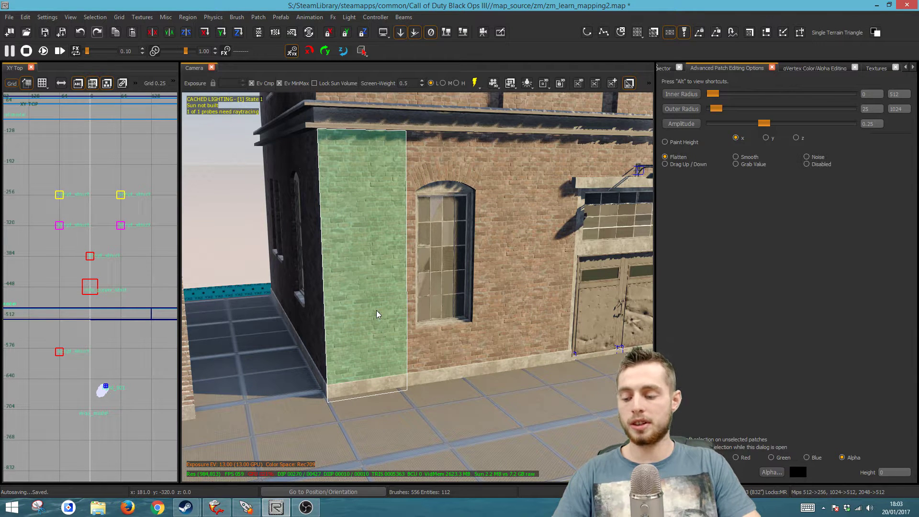
pyautogui.keyDown('ctrl'); pyautogui.keyDown('shift'); pyautogui.click(489, 222); pyautogui.keyUp('shift'); pyautogui.keyUp('ctrl')
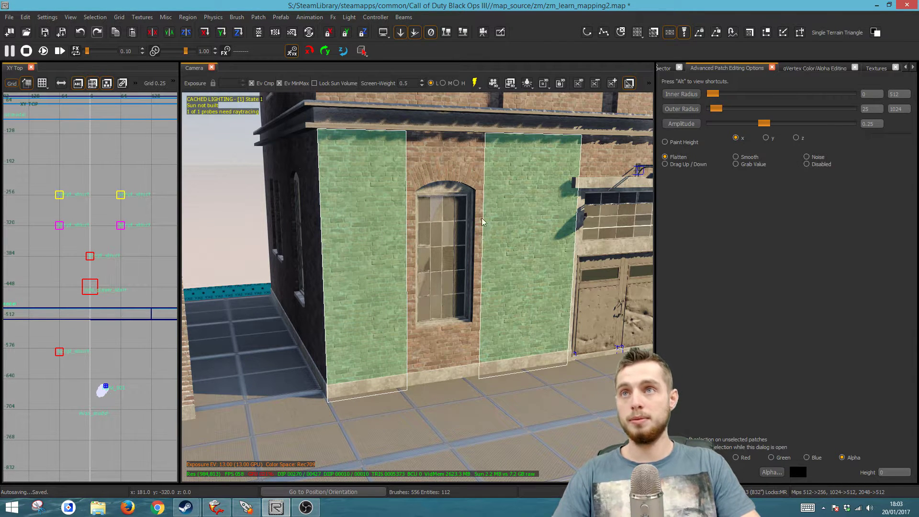
pyautogui.keyDown('ctrl'); pyautogui.keyDown('shift'); pyautogui.click(454, 146); pyautogui.keyUp('shift'); pyautogui.keyUp('ctrl')
pyautogui.keyDown('ctrl'); pyautogui.keyDown('shift'); pyautogui.click(461, 343); pyautogui.keyUp('shift'); pyautogui.keyUp('ctrl')
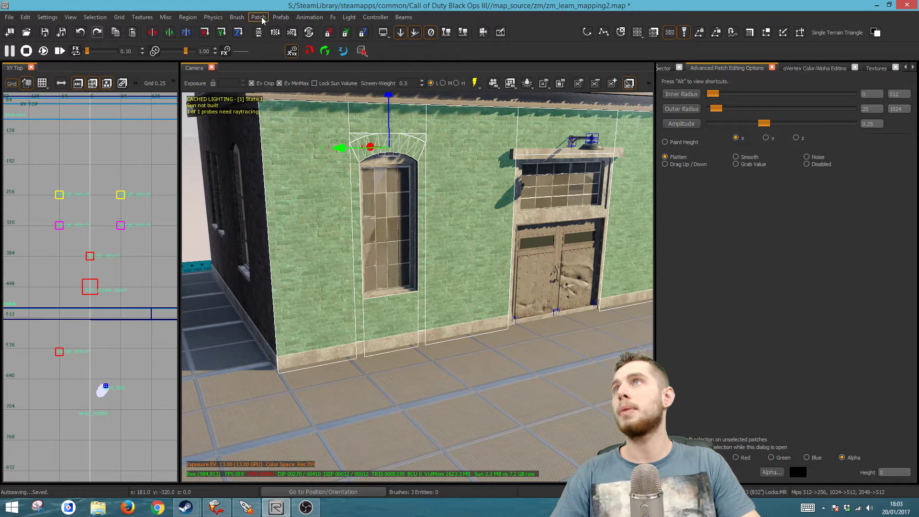
pyautogui.click(260, 18)
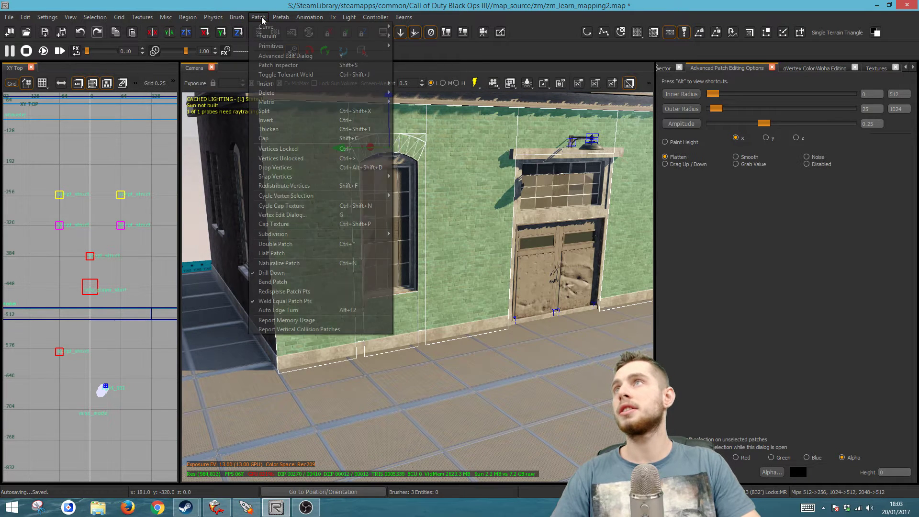
pyautogui.moveTo(333, 38)
pyautogui.click(424, 46)
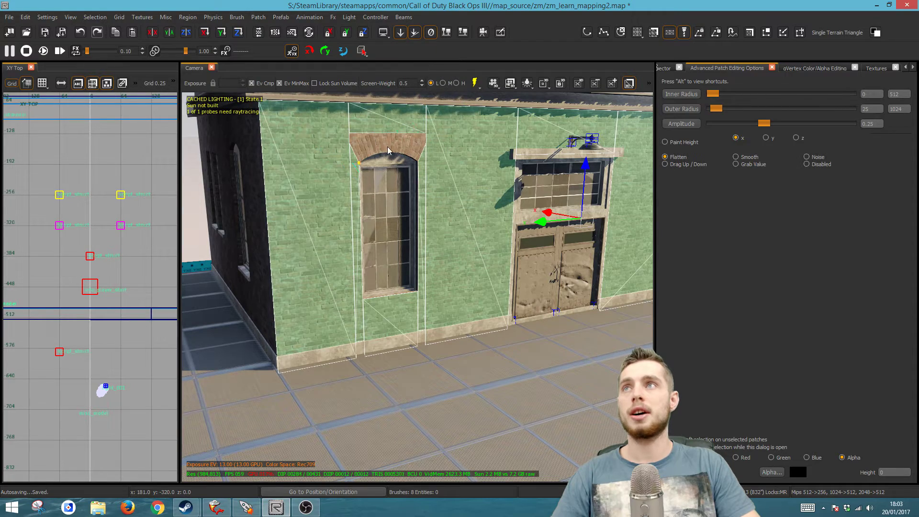
# Step: Apply the snow texture t7_decal_snow_bricks_heavy_grout_01 to the new wall patches
pyautogui.moveTo(496, 204); pyautogui.dragTo(365, 271, button='right')
pyautogui.moveTo(482, 245); pyautogui.dragTo(382, 241, button='right')
pyautogui.press('t')
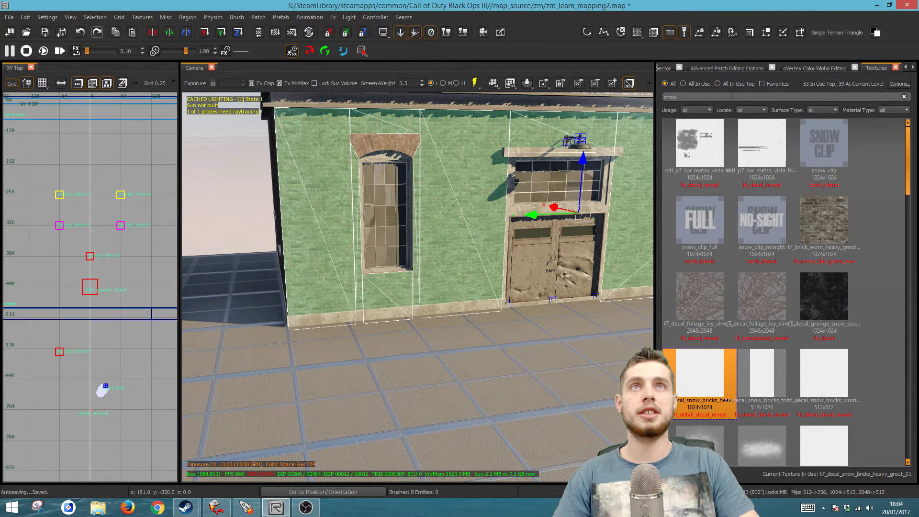
pyautogui.click(688, 98)
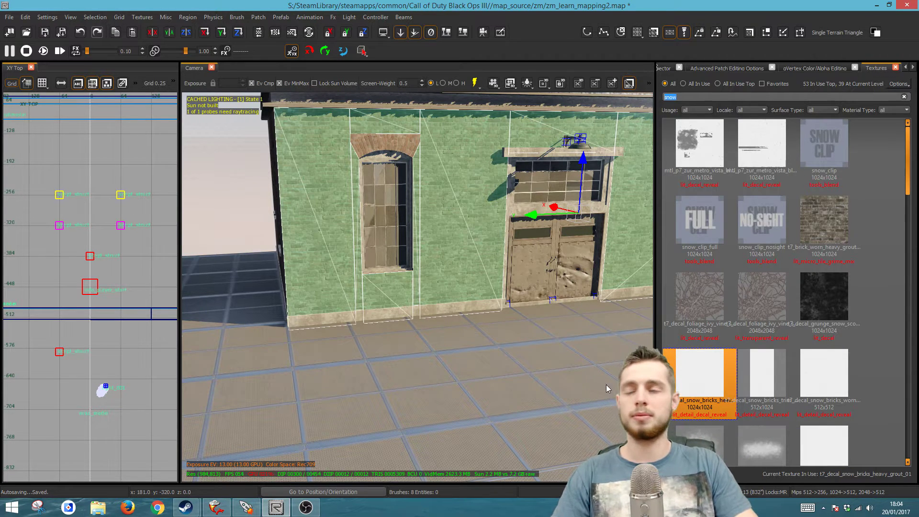
pyautogui.click(700, 387)
pyautogui.moveTo(514, 335); pyautogui.dragTo(496, 231, button='right')
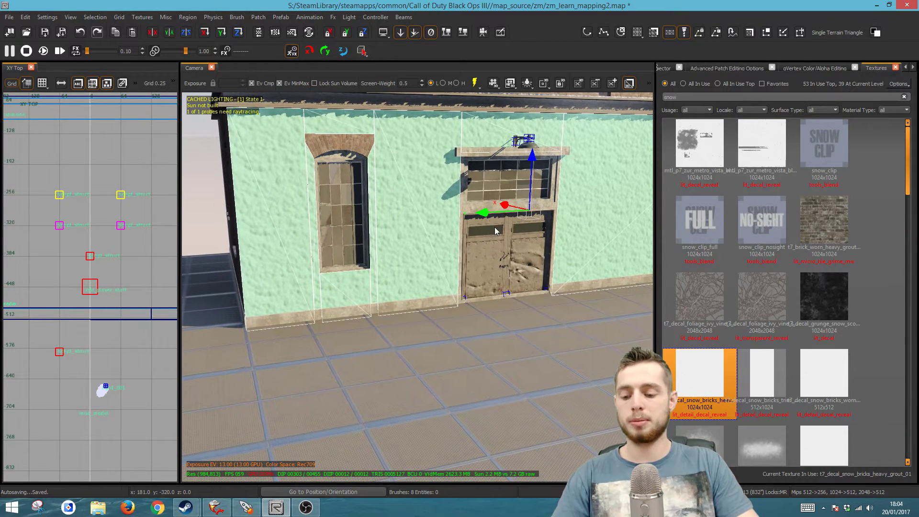
# Step: Set the patch brush's outer radius to 604 and flatten the alpha across the wall to erase all the snow
pyautogui.press('y')
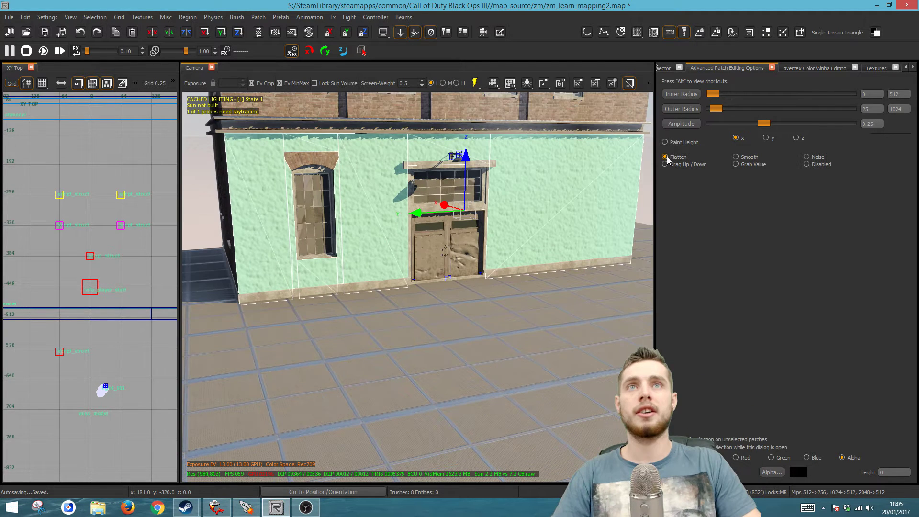
pyautogui.moveTo(716, 109); pyautogui.dragTo(794, 109)
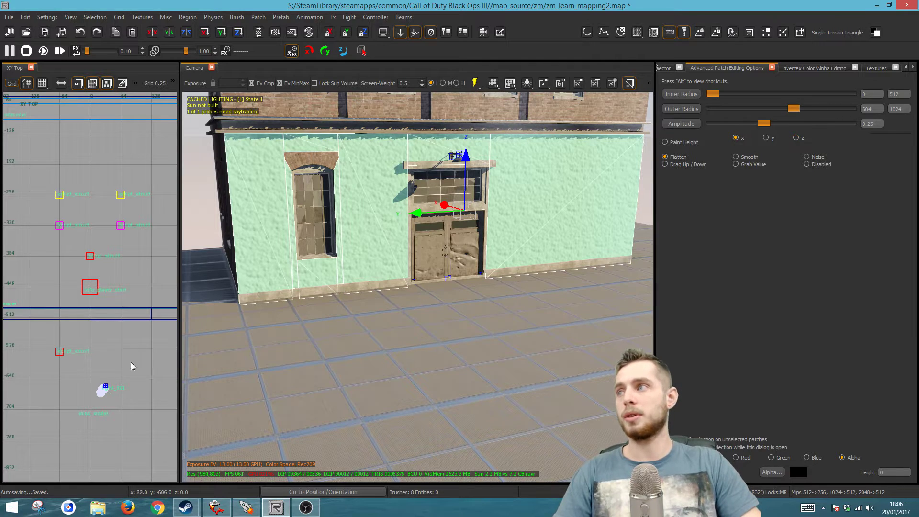
pyautogui.scroll(-10, 51, 348)
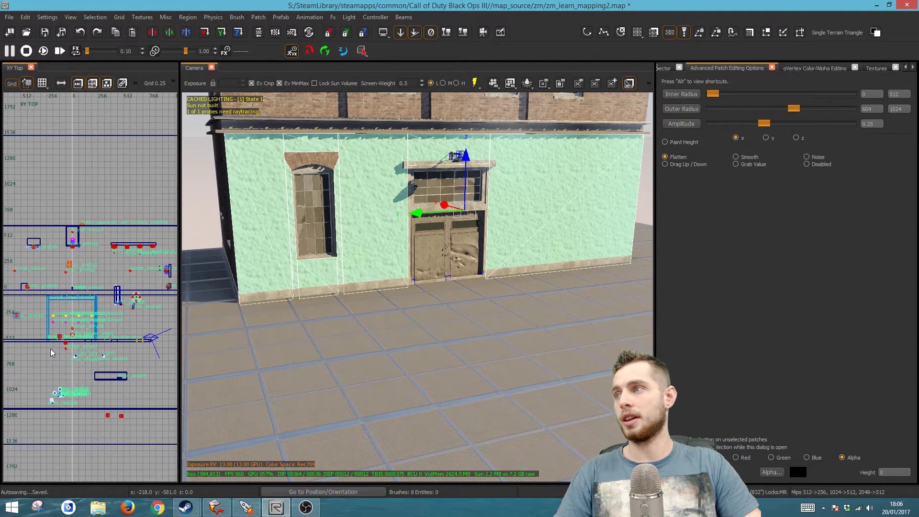
pyautogui.scroll(-2, 47, 352)
pyautogui.scroll(5, 44, 335)
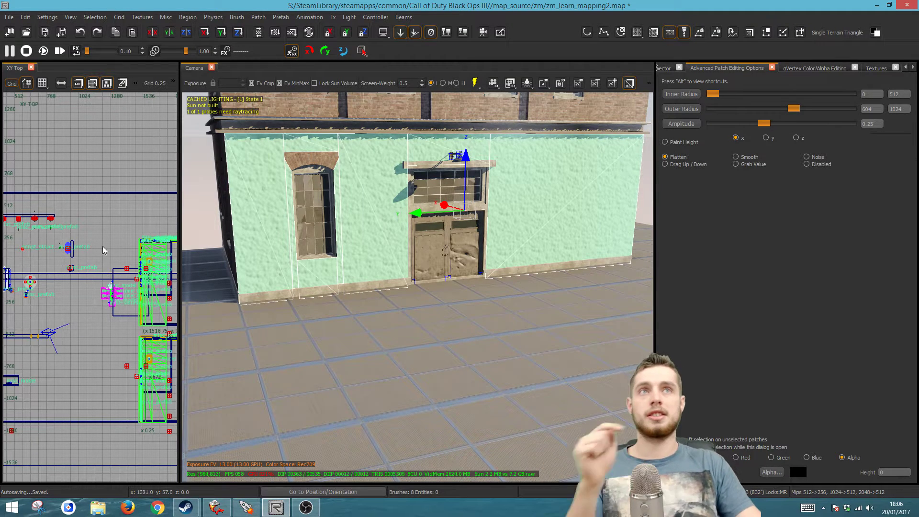
pyautogui.moveTo(500, 331); pyautogui.dragTo(564, 325, button='right')
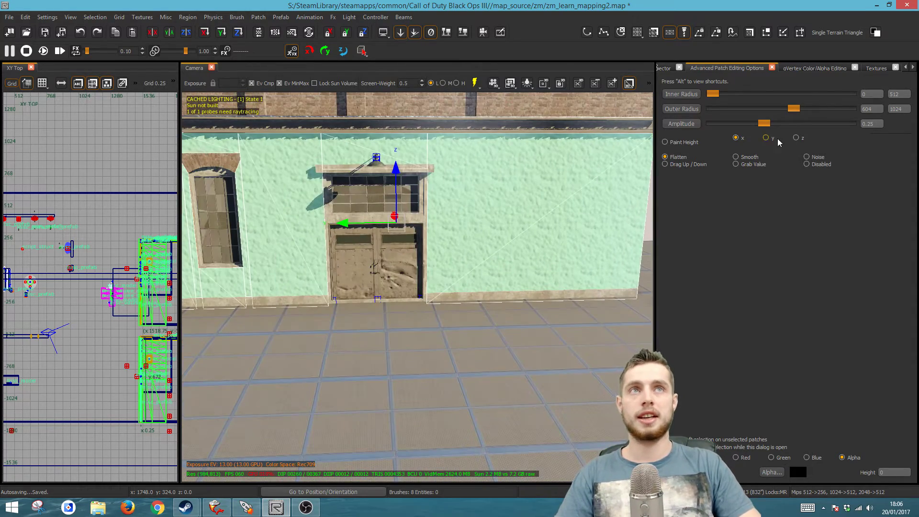
pyautogui.moveTo(498, 382); pyautogui.dragTo(481, 416, button='right')
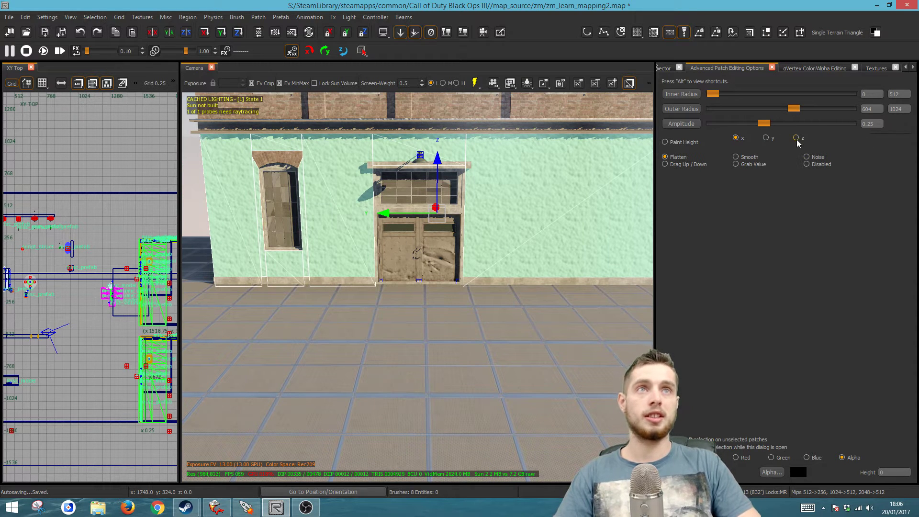
pyautogui.moveTo(531, 312); pyautogui.dragTo(517, 254, button='right')
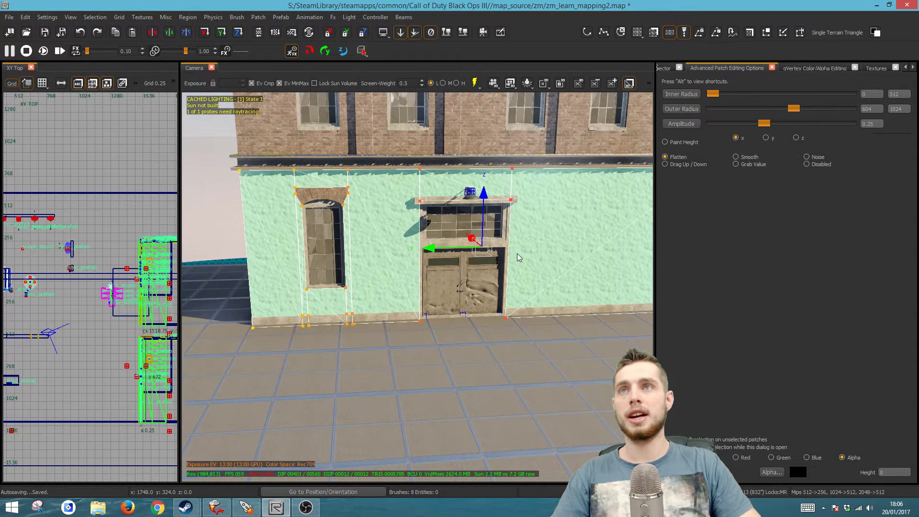
pyautogui.moveTo(541, 215)
pyautogui.mouseDown(button='right')
pyautogui.moveTo(516, 229)
pyautogui.moveTo(469, 234)
pyautogui.moveTo(497, 249)
pyautogui.mouseUp(button='right')
pyautogui.moveTo(335, 230); pyautogui.dragTo(578, 274)
pyautogui.moveTo(311, 233)
pyautogui.mouseDown()
pyautogui.moveTo(362, 254)
pyautogui.moveTo(495, 197)
pyautogui.moveTo(484, 223)
pyautogui.mouseUp()
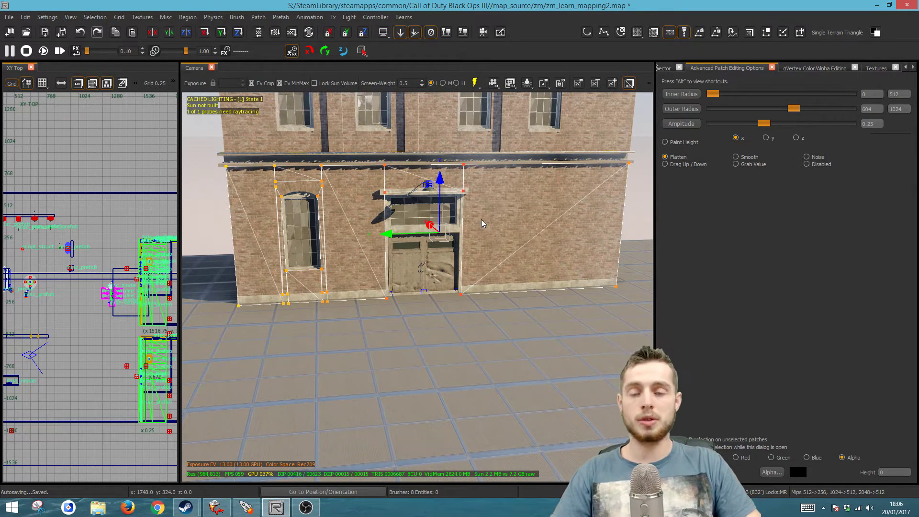
# Step: Try further wide alpha strokes across the wall patches, undoing the first one
pyautogui.click(528, 232)
pyautogui.moveTo(528, 233)
pyautogui.mouseDown()
pyautogui.moveTo(251, 256)
pyautogui.moveTo(227, 234)
pyautogui.moveTo(547, 214)
pyautogui.moveTo(559, 285)
pyautogui.mouseUp()
pyautogui.hotkey('ctrl', 'z')
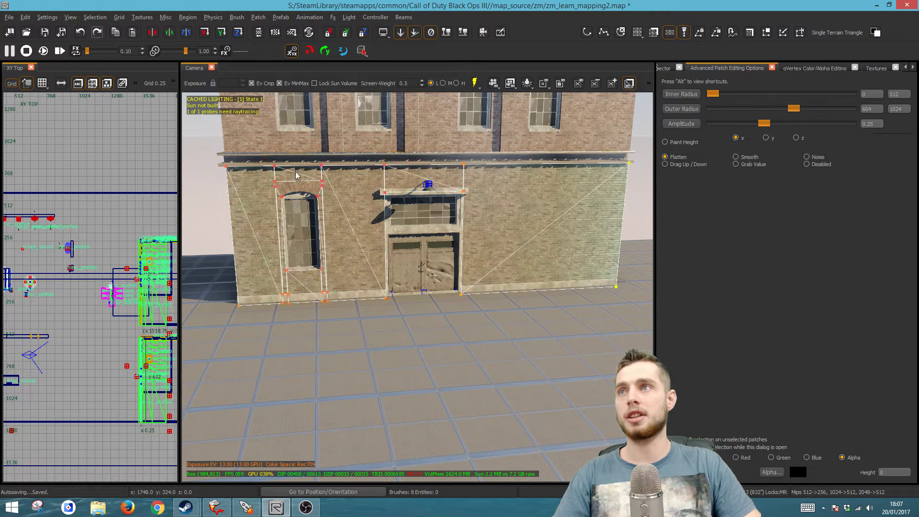
pyautogui.moveTo(547, 234)
pyautogui.mouseDown()
pyautogui.moveTo(461, 271)
pyautogui.moveTo(387, 210)
pyautogui.moveTo(297, 267)
pyautogui.moveTo(624, 259)
pyautogui.moveTo(252, 220)
pyautogui.mouseUp()
# Step: Set the brush's outer radius to 75 and paint snow around the upper corners of the door
pyautogui.moveTo(796, 110); pyautogui.dragTo(727, 109)
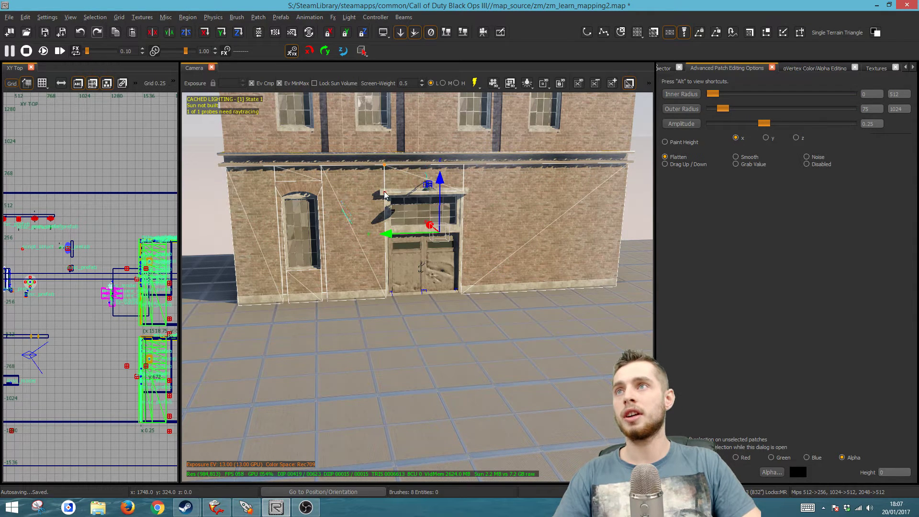
pyautogui.moveTo(384, 193)
pyautogui.mouseDown()
pyautogui.moveTo(367, 190)
pyautogui.moveTo(369, 236)
pyautogui.moveTo(378, 211)
pyautogui.mouseUp()
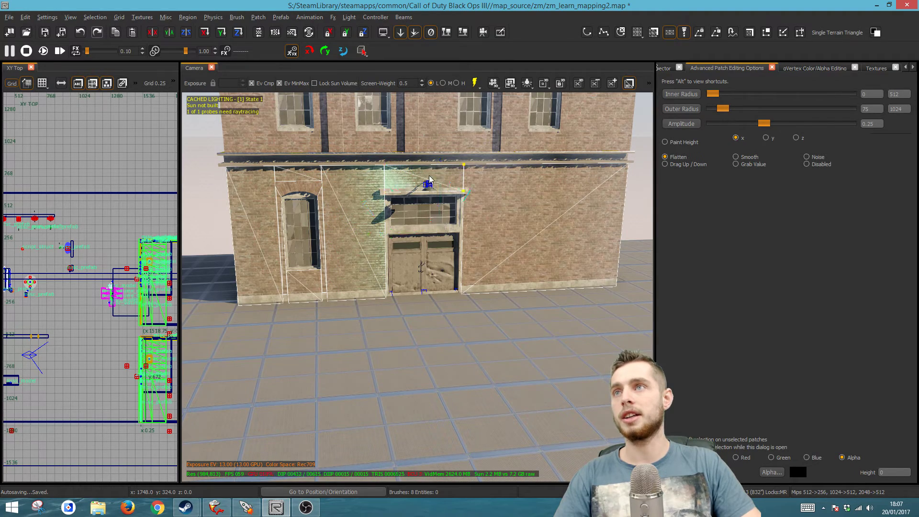
pyautogui.scroll(5, 491, 185)
pyautogui.moveTo(491, 337); pyautogui.dragTo(491, 336, button='right')
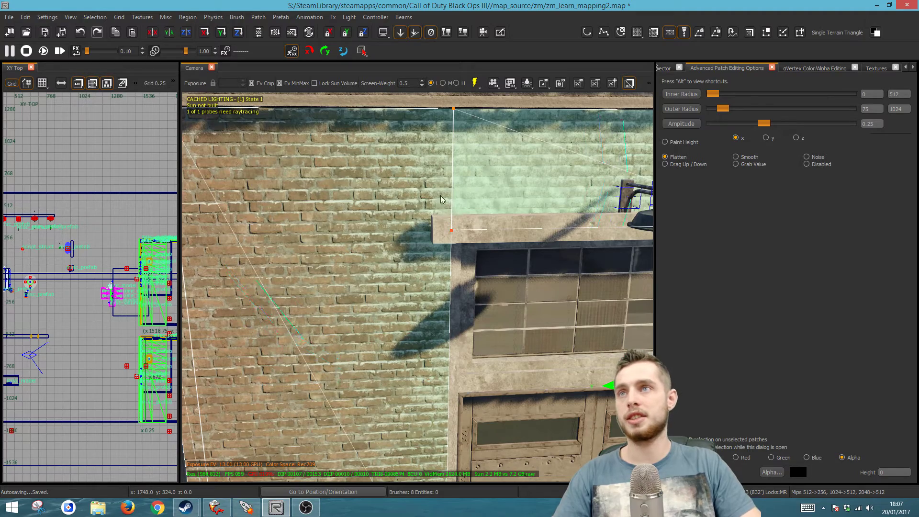
pyautogui.scroll(-5, 493, 237)
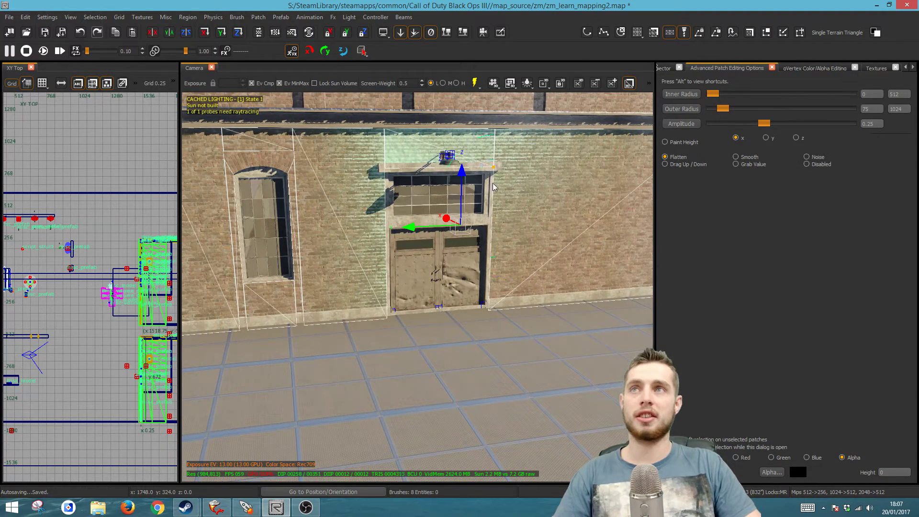
pyautogui.moveTo(403, 248); pyautogui.dragTo(364, 229, button='right')
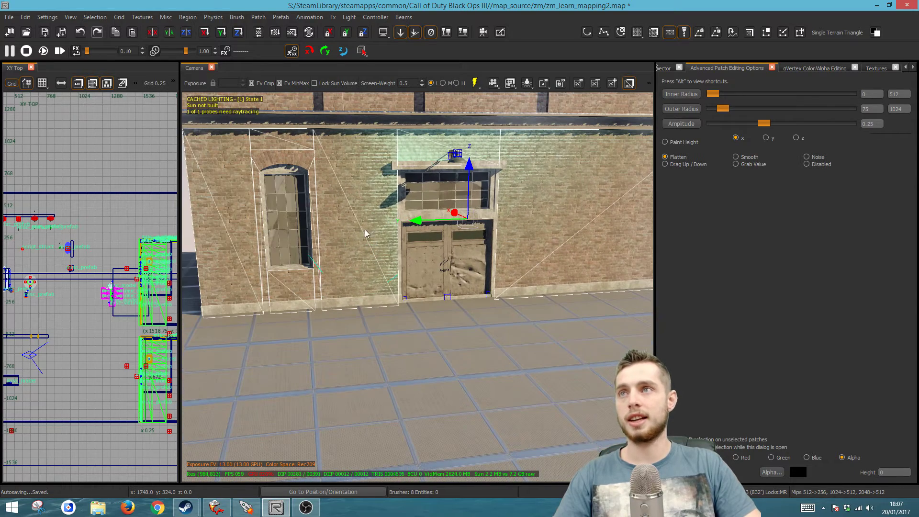
# Step: Remove the patches around the window and above the door from the selection, and double the three remaining wall patches twice
pyautogui.moveTo(410, 252); pyautogui.dragTo(483, 252, button='right')
pyautogui.click(299, 231)
pyautogui.keyDown('shift'); pyautogui.click(500, 214); pyautogui.keyUp('shift')
pyautogui.moveTo(441, 232); pyautogui.dragTo(410, 234, button='right')
pyautogui.keyDown('shift'); pyautogui.click(435, 234); pyautogui.keyUp('shift')
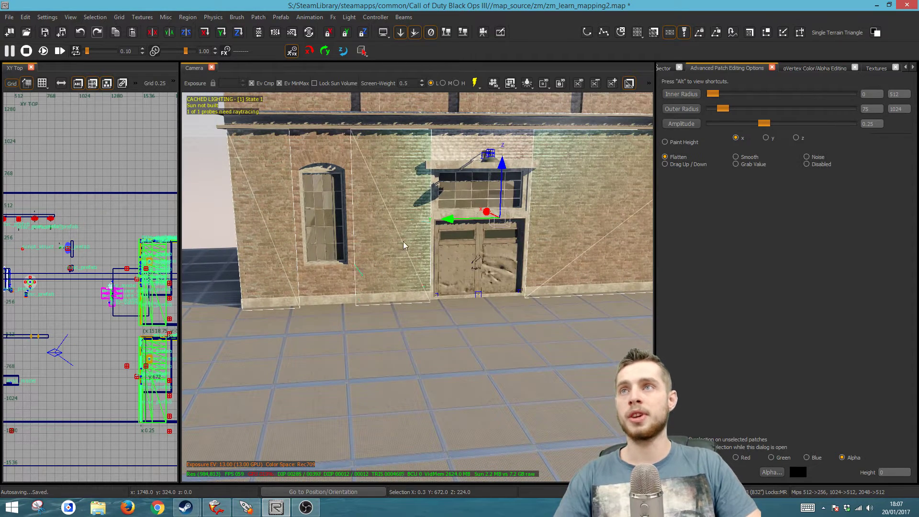
pyautogui.click(258, 17)
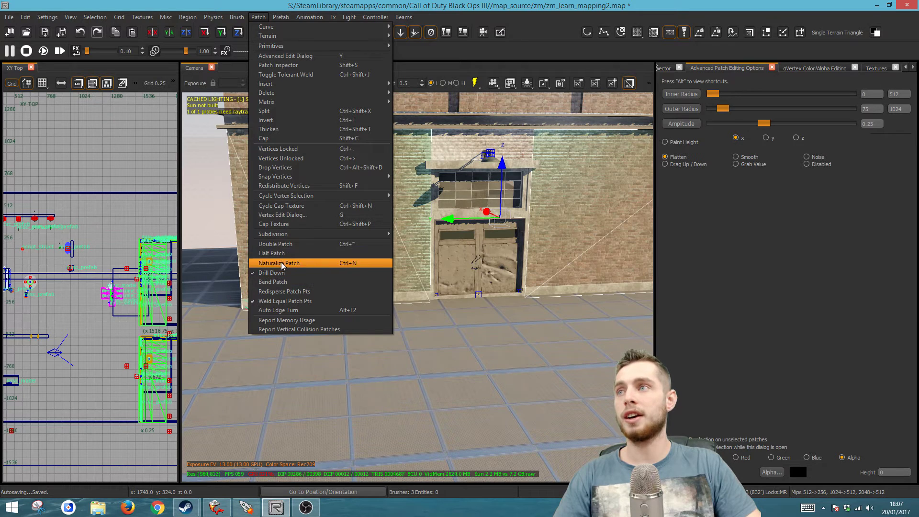
pyautogui.click(279, 245)
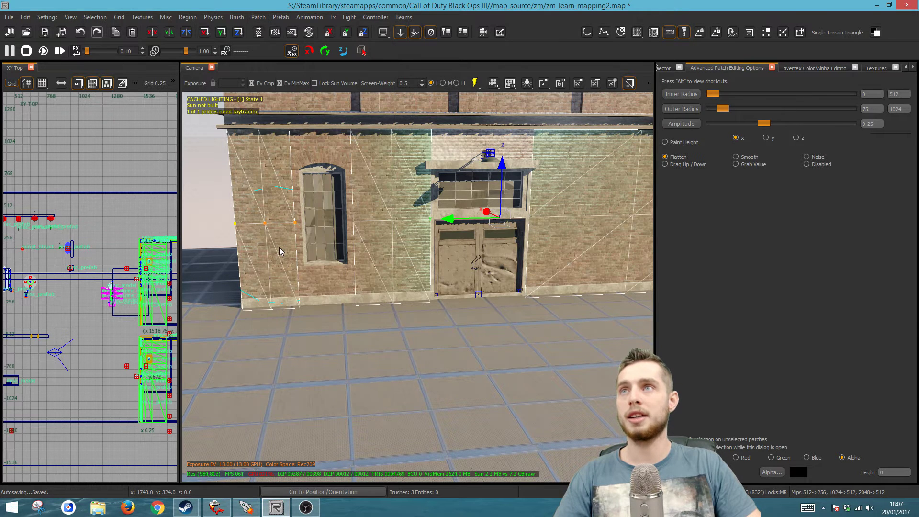
pyautogui.click(258, 18)
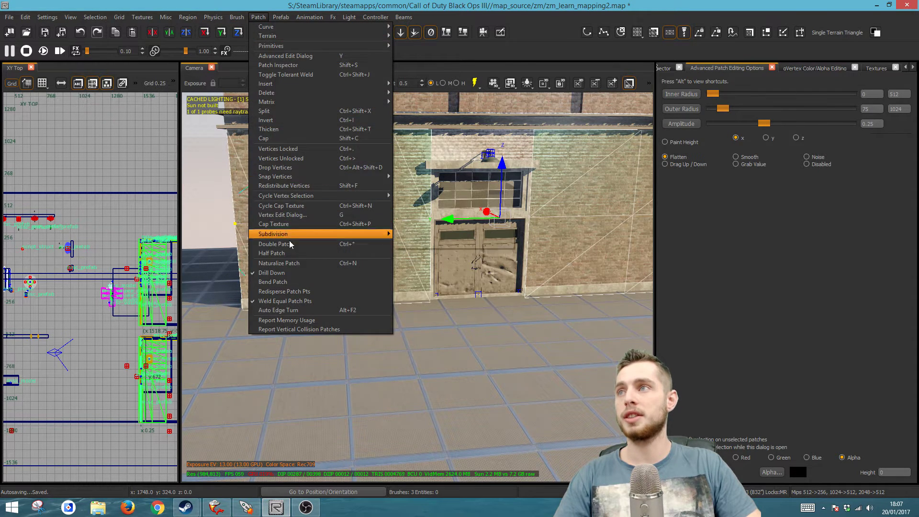
pyautogui.click(280, 244)
# Step: Select the three t7_decal_snow_bricks_heavy_grout_01 patches above the door and on the wall sections on both sides of it
pyautogui.moveTo(469, 201); pyautogui.dragTo(511, 201, button='right')
pyautogui.press('Escape')
pyautogui.keyDown('shift'); pyautogui.click(456, 154); pyautogui.keyUp('shift')
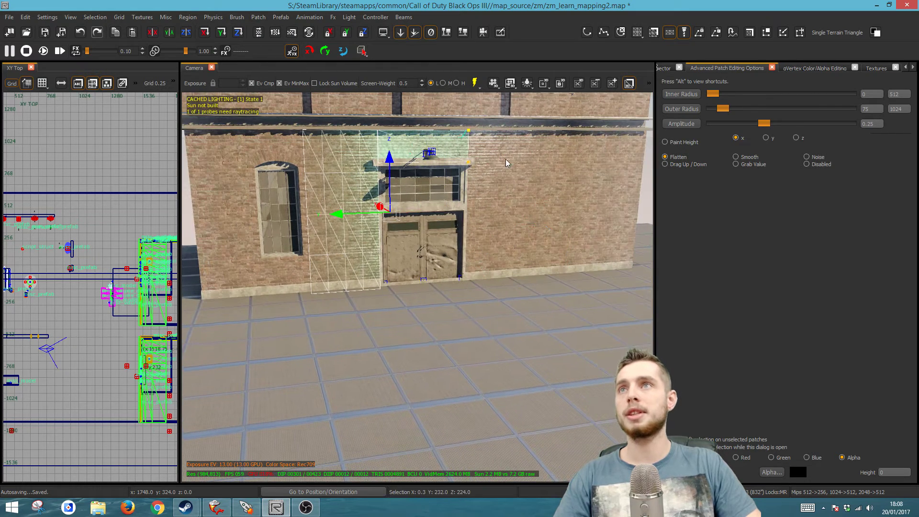
pyautogui.keyDown('shift'); pyautogui.click(506, 160); pyautogui.keyUp('shift')
pyautogui.press('Escape')
pyautogui.rightClick(505, 183)
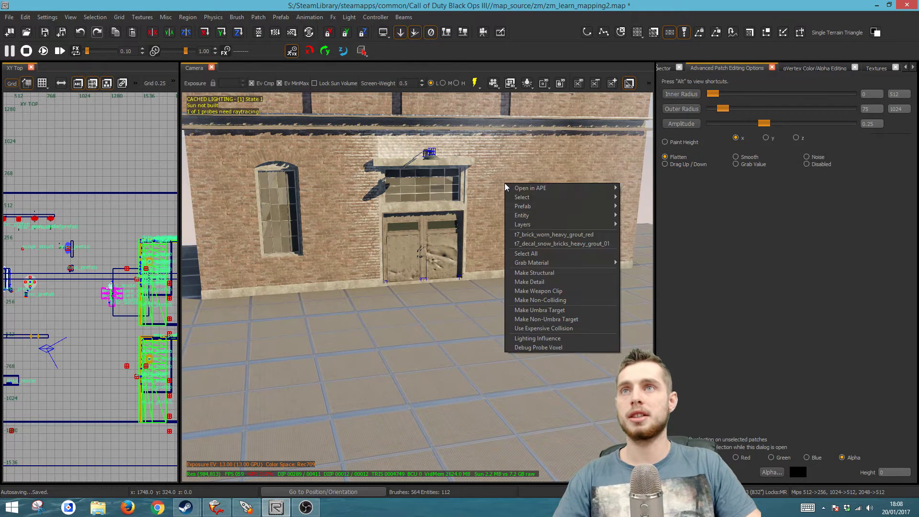
pyautogui.click(547, 241)
pyautogui.keyDown('shift'); pyautogui.click(548, 241); pyautogui.keyUp('shift')
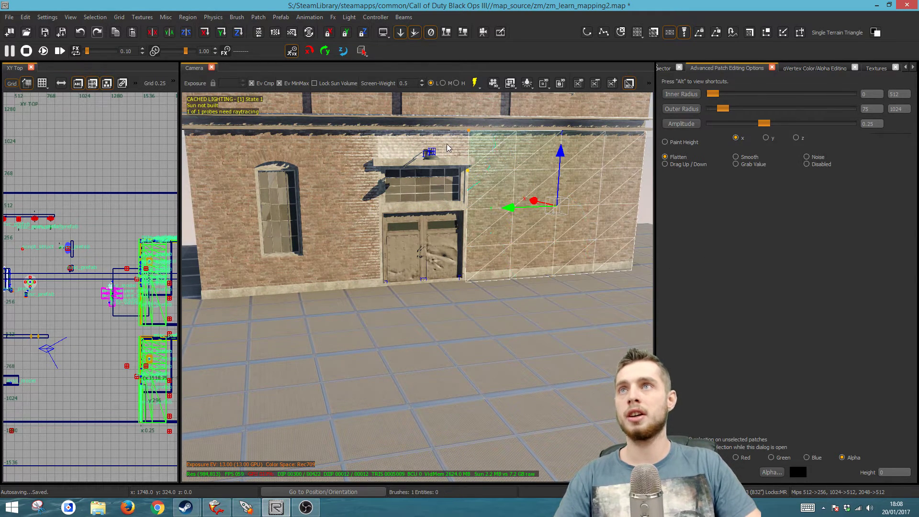
pyautogui.rightClick(446, 144)
pyautogui.click(486, 205)
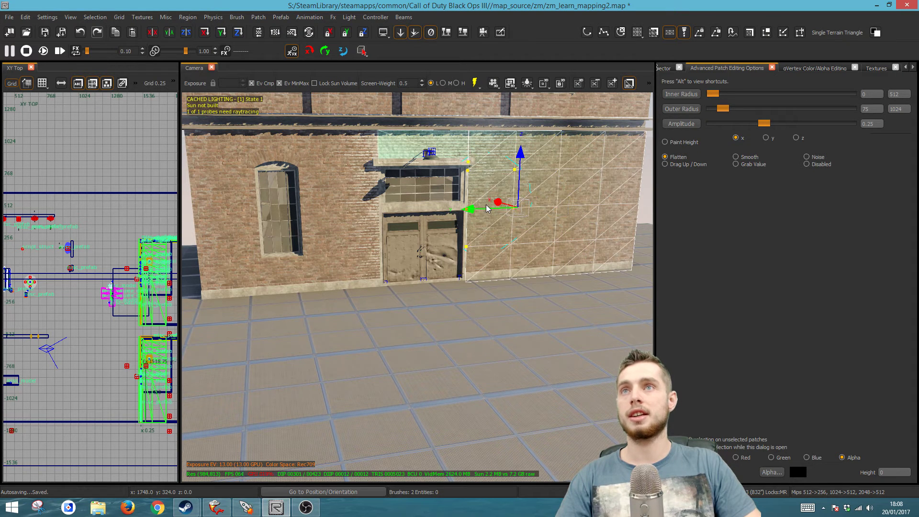
pyautogui.rightClick(353, 184)
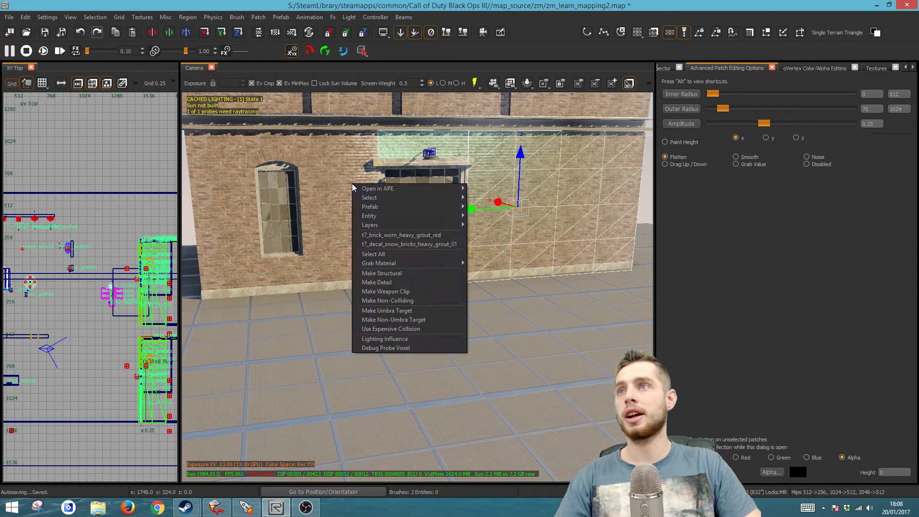
pyautogui.click(415, 246)
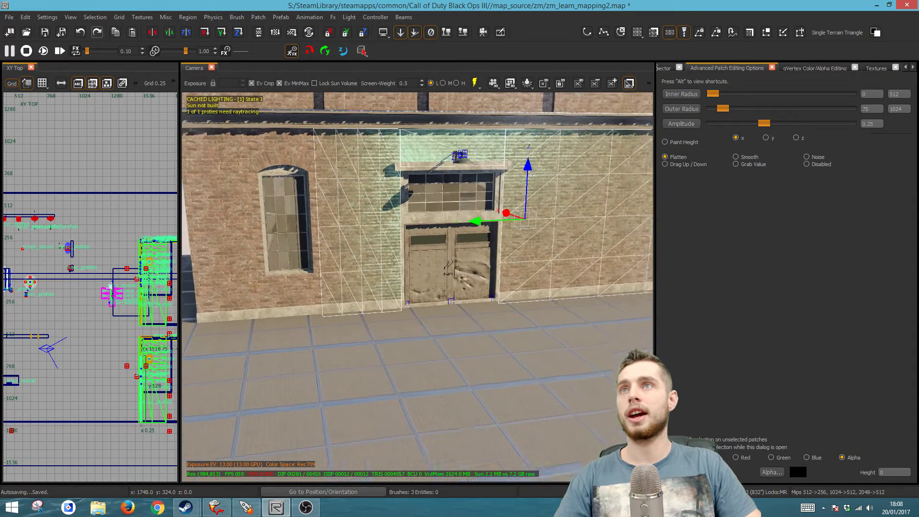
# Step: Clear the snow from the selected patches and repaint light snow on the brickwork along both sides of the door
pyautogui.moveTo(407, 191); pyautogui.dragTo(437, 190, button='right')
pyautogui.press('v')
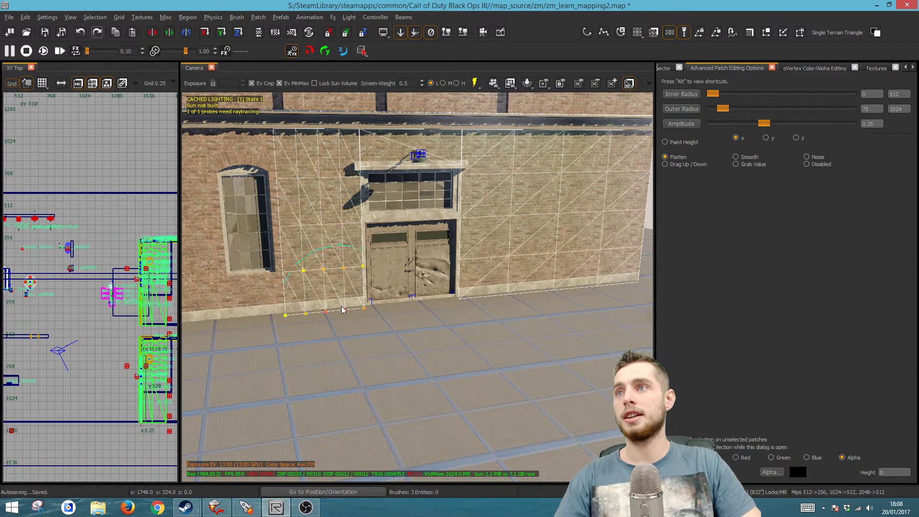
pyautogui.press('v')
pyautogui.press('v')
pyautogui.press('v')
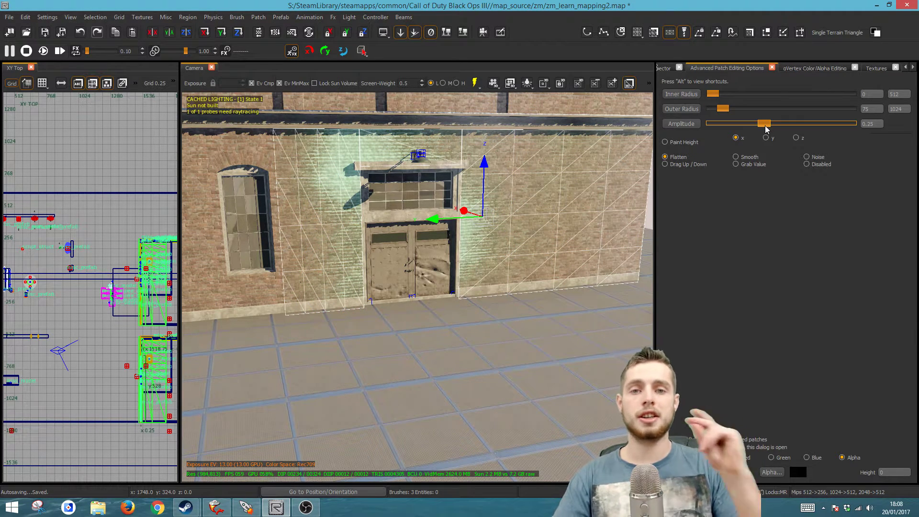
# Step: Try painting heavy snow on the wide wall section beside the door with a raised brush amplitude
pyautogui.moveTo(765, 126); pyautogui.dragTo(816, 133)
pyautogui.moveTo(493, 265)
pyautogui.mouseDown()
pyautogui.moveTo(523, 226)
pyautogui.moveTo(574, 231)
pyautogui.moveTo(578, 199)
pyautogui.mouseUp()
pyautogui.moveTo(819, 135); pyautogui.dragTo(771, 132)
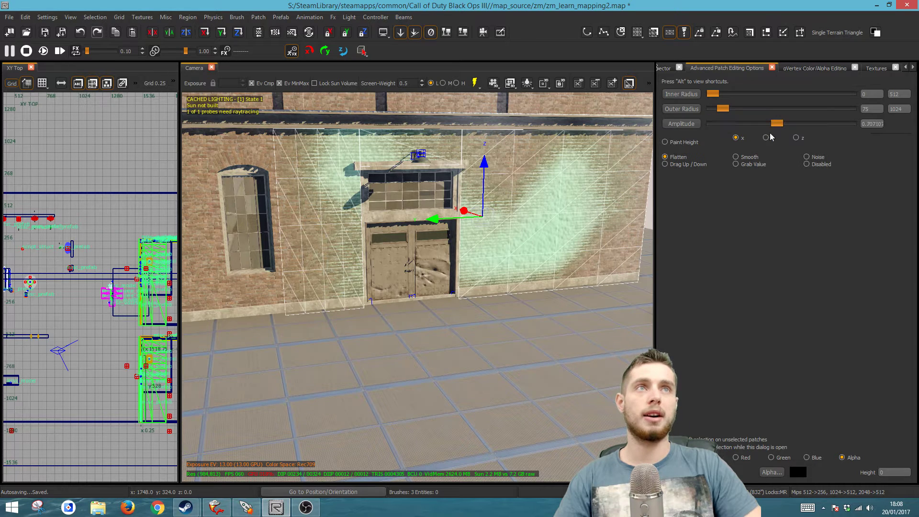
pyautogui.moveTo(589, 225)
pyautogui.mouseDown()
pyautogui.moveTo(550, 191)
pyautogui.moveTo(468, 248)
pyautogui.mouseUp()
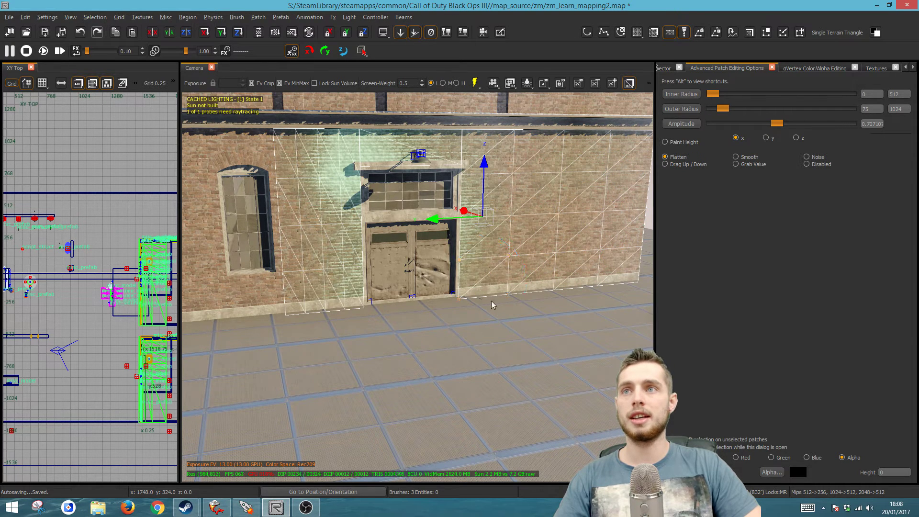
# Step: Set the brush amplitude to 0.5, paint snow around the edges of the wide wall section and above the door, and deselect the patches
pyautogui.moveTo(777, 124); pyautogui.dragTo(775, 125)
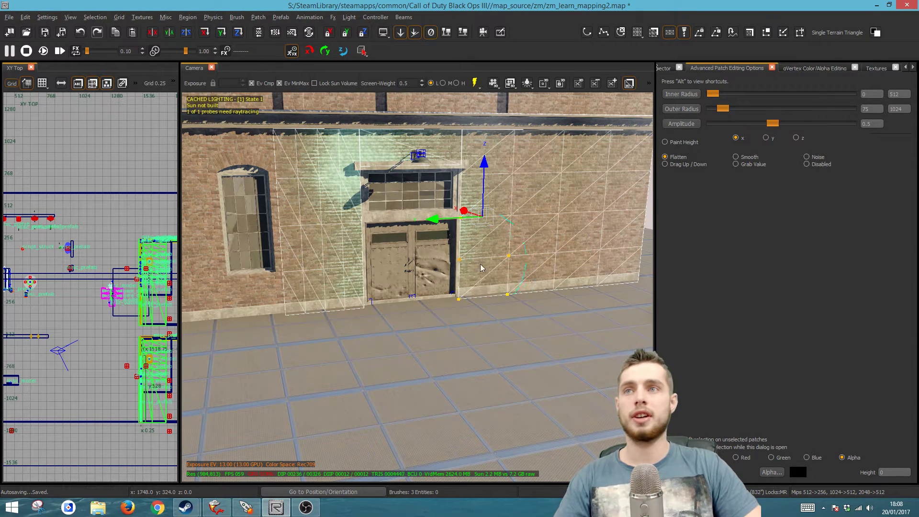
pyautogui.moveTo(527, 287)
pyautogui.mouseDown()
pyautogui.moveTo(599, 285)
pyautogui.moveTo(533, 289)
pyautogui.moveTo(590, 286)
pyautogui.moveTo(598, 266)
pyautogui.moveTo(625, 254)
pyautogui.moveTo(632, 163)
pyautogui.moveTo(583, 206)
pyautogui.mouseUp()
pyautogui.moveTo(551, 144)
pyautogui.mouseDown()
pyautogui.moveTo(545, 137)
pyautogui.moveTo(566, 137)
pyautogui.mouseUp()
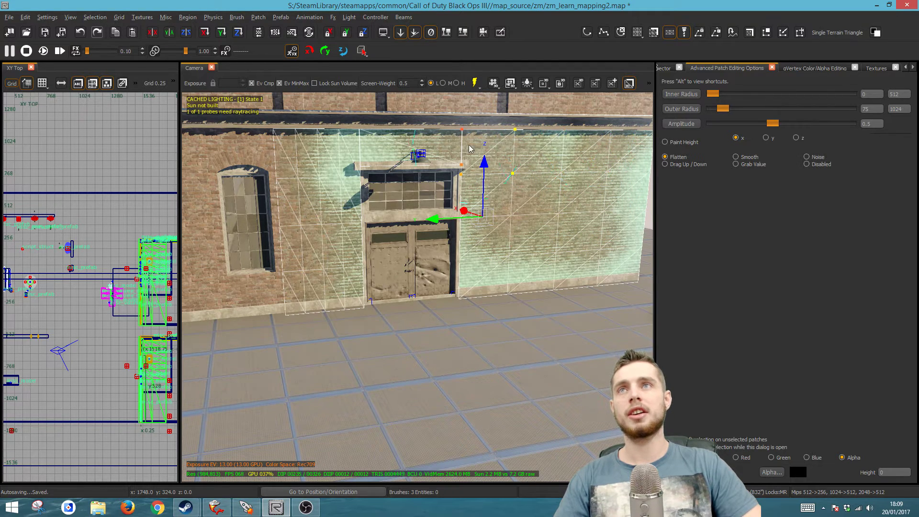
pyautogui.click(408, 141)
pyautogui.click(297, 178)
pyautogui.press('Escape')
# Step: Select the t7_decal_snow_bricks_heavy_grout_01 patch on the wide wall section, duplicate it in place and erase the copy's alpha
pyautogui.moveTo(515, 313)
pyautogui.mouseDown(button='right')
pyautogui.moveTo(258, 309)
pyautogui.moveTo(493, 239)
pyautogui.mouseUp(button='right')
pyautogui.moveTo(509, 292); pyautogui.dragTo(477, 251, button='right')
pyautogui.keyDown('shift'); pyautogui.click(477, 250); pyautogui.keyUp('shift')
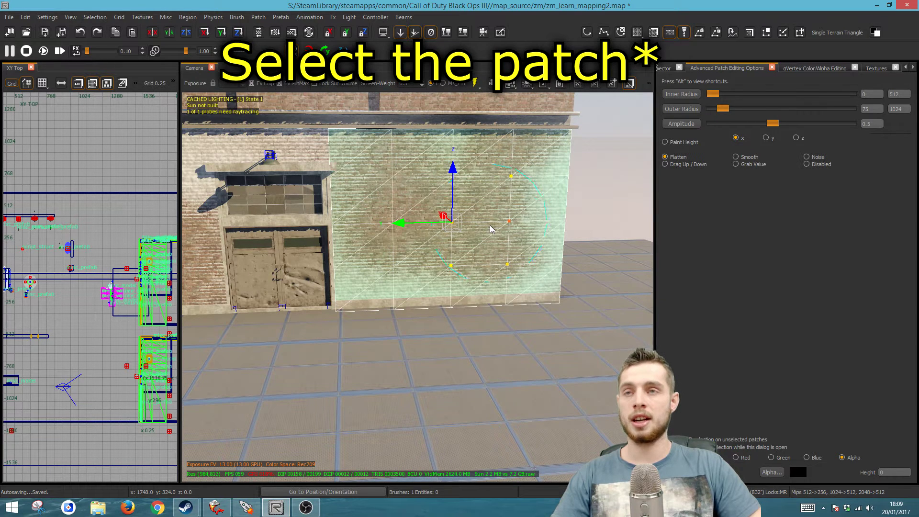
pyautogui.rightClick(490, 225)
pyautogui.click(532, 283)
pyautogui.rightClick(485, 217)
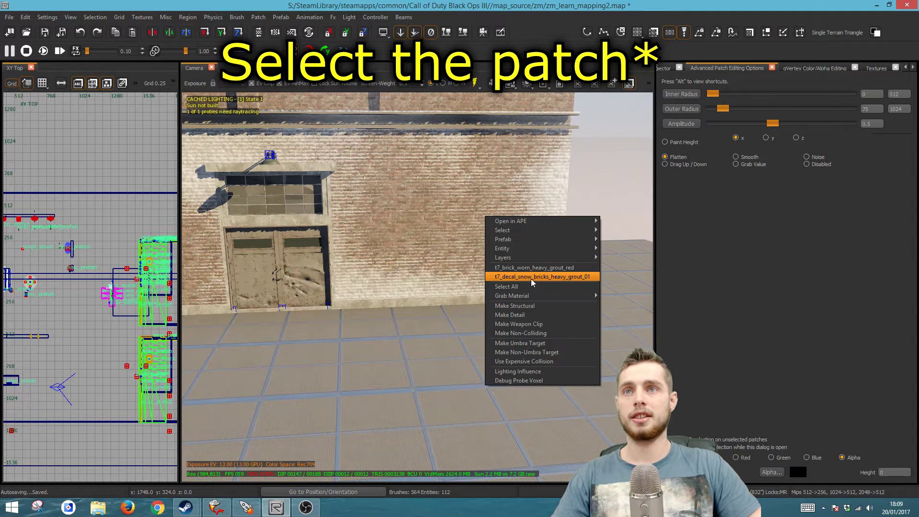
pyautogui.click(532, 282)
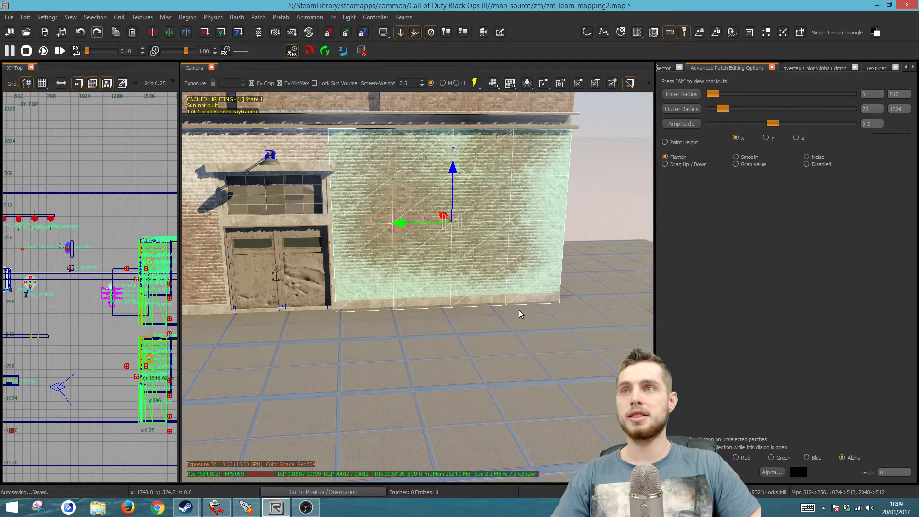
pyautogui.press('v')
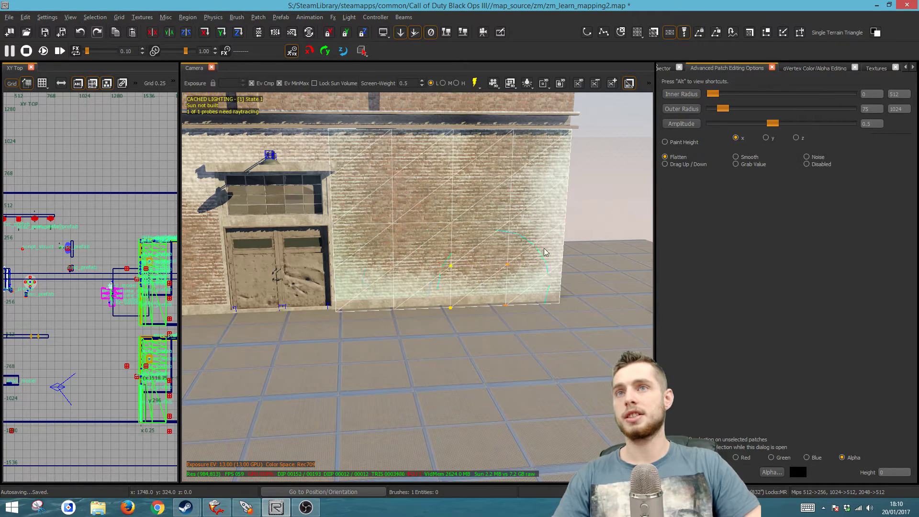
# Step: Try moving the copied patch sideways along the wall and undo the move
pyautogui.moveTo(448, 302); pyautogui.dragTo(392, 374, button='right')
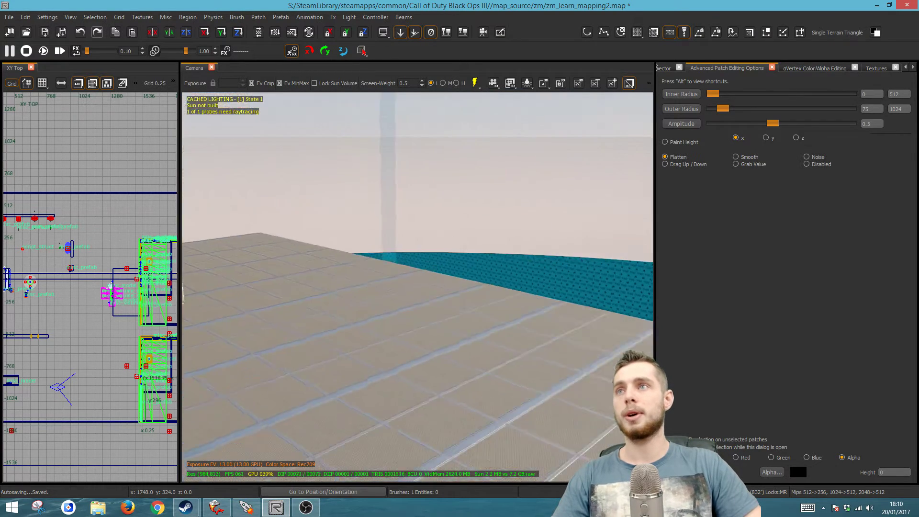
pyautogui.moveTo(307, 283); pyautogui.dragTo(323, 224, button='right')
pyautogui.moveTo(297, 225); pyautogui.dragTo(510, 215)
pyautogui.hotkey('ctrl', 'z')
pyautogui.moveTo(512, 218); pyautogui.dragTo(391, 277, button='right')
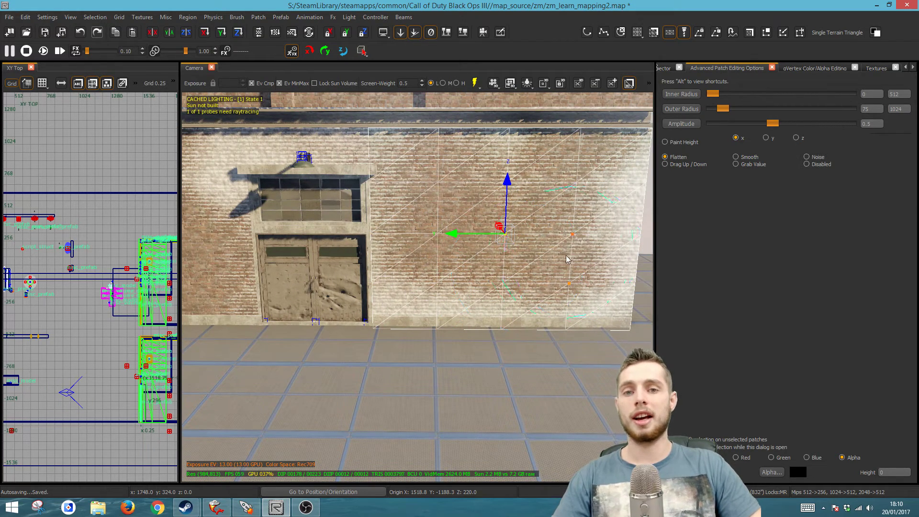
# Step: Apply the t7_decal_grunge_snow_scorching_01 material to the copied wall patch
pyautogui.moveTo(561, 251); pyautogui.dragTo(659, 253, button='right')
pyautogui.press('t')
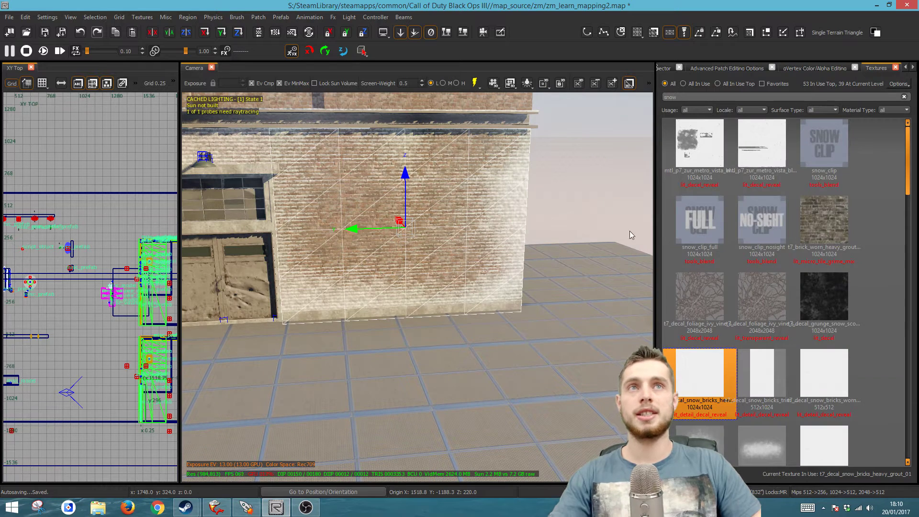
pyautogui.click(832, 302)
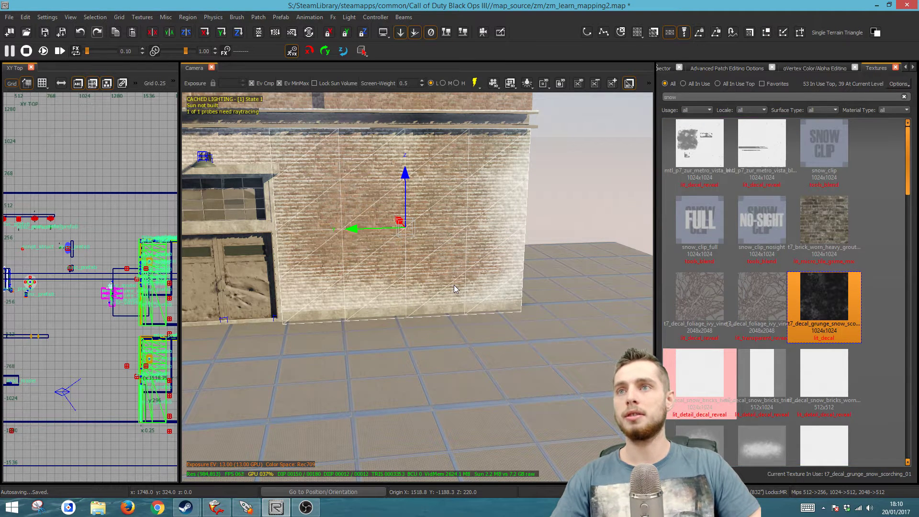
# Step: Paint scorching alpha over the wall's lower outer corner and deselect the patch to inspect the blend
pyautogui.press('v')
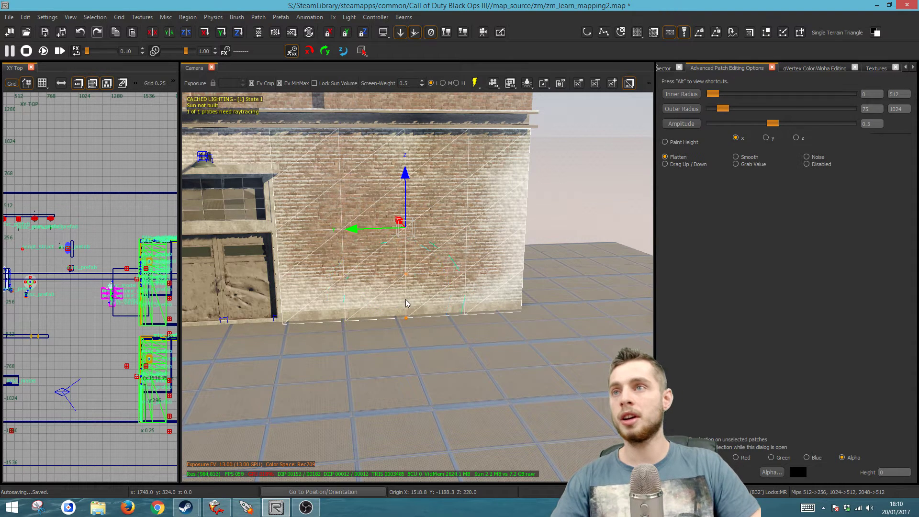
pyautogui.moveTo(489, 283)
pyautogui.mouseDown()
pyautogui.moveTo(497, 321)
pyautogui.moveTo(536, 280)
pyautogui.moveTo(374, 319)
pyautogui.mouseUp()
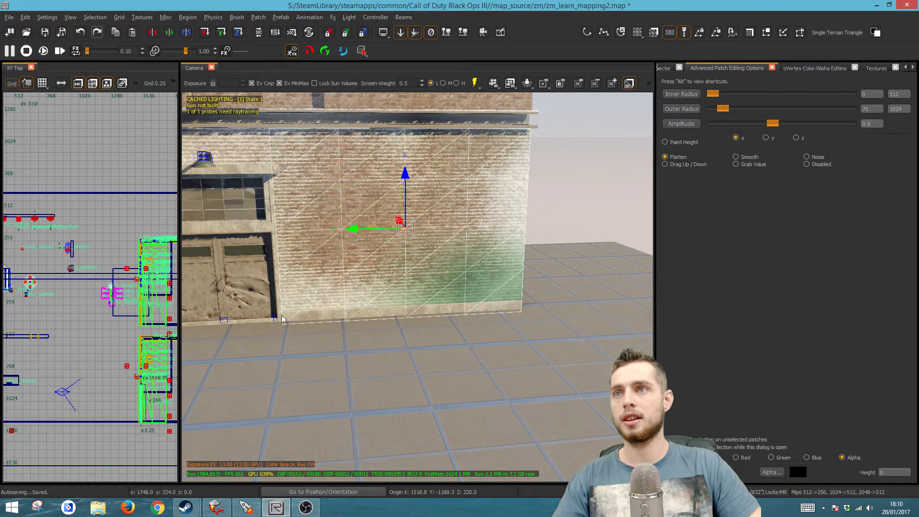
pyautogui.press('Escape')
pyautogui.moveTo(529, 376); pyautogui.dragTo(530, 377, button='right')
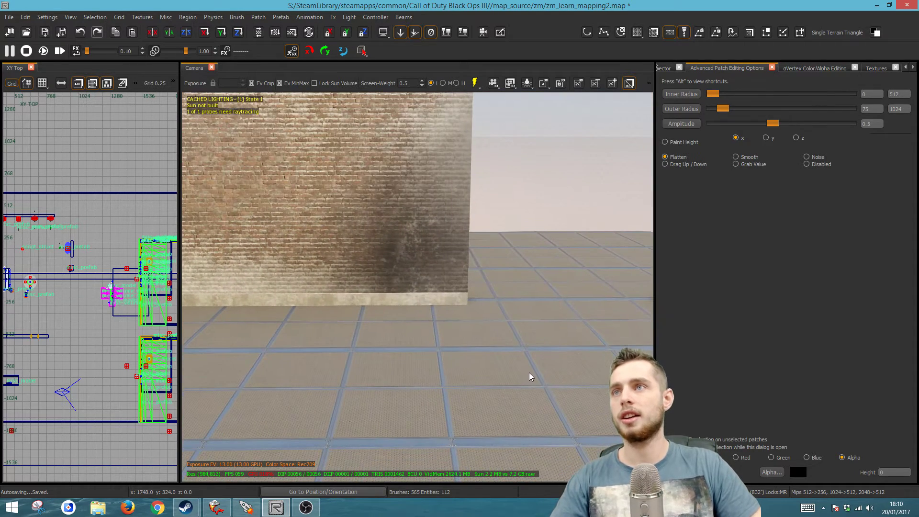
# Step: Undo the latest changes, reshape the scorching near the wall's lower outer corner by adding and erasing alpha, and deselect the patch
pyautogui.hotkey('ctrl', 'z')
pyautogui.hotkey('ctrl', 'z')
pyautogui.hotkey('ctrl', 'z')
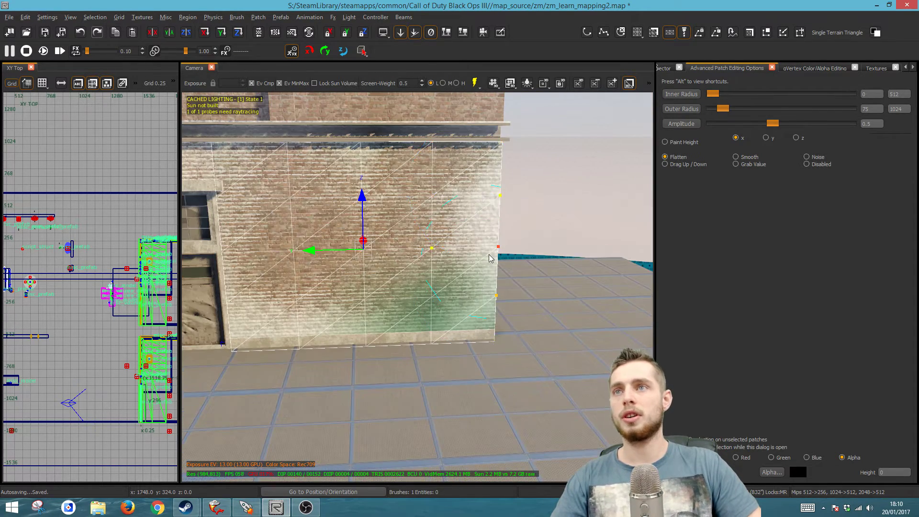
pyautogui.moveTo(489, 255)
pyautogui.mouseDown()
pyautogui.moveTo(467, 331)
pyautogui.moveTo(306, 318)
pyautogui.moveTo(383, 259)
pyautogui.mouseUp()
pyautogui.moveTo(467, 195)
pyautogui.mouseDown(button='right')
pyautogui.moveTo(512, 282)
pyautogui.moveTo(334, 176)
pyautogui.moveTo(381, 108)
pyautogui.mouseUp(button='right')
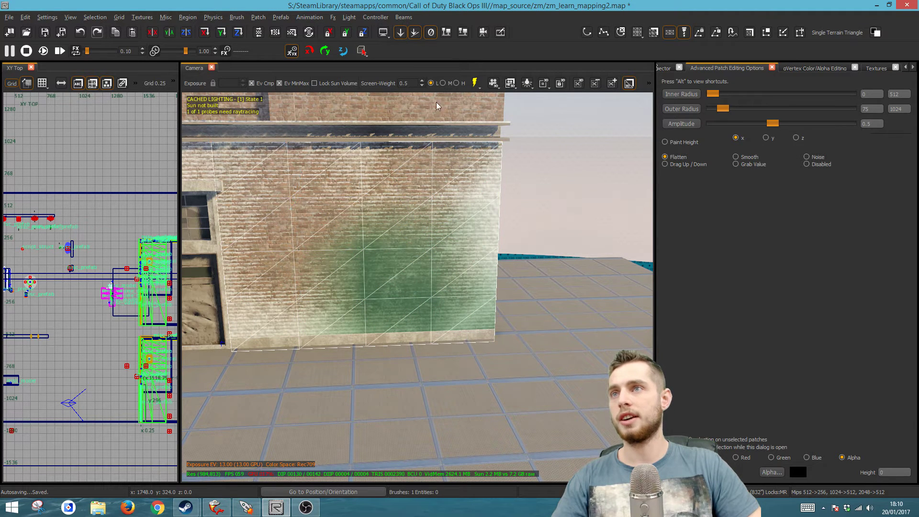
pyautogui.moveTo(350, 206); pyautogui.dragTo(283, 234, button='right')
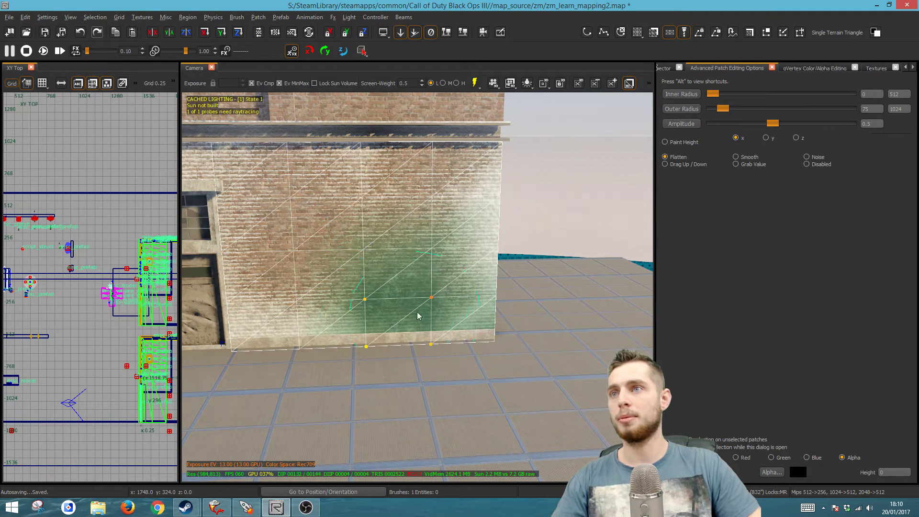
pyautogui.moveTo(369, 307)
pyautogui.mouseDown()
pyautogui.moveTo(343, 282)
pyautogui.moveTo(297, 314)
pyautogui.mouseUp()
pyautogui.moveTo(291, 316)
pyautogui.mouseDown(button='right')
pyautogui.moveTo(264, 309)
pyautogui.moveTo(282, 356)
pyautogui.mouseUp(button='right')
pyautogui.press('Escape')
pyautogui.moveTo(493, 383); pyautogui.dragTo(386, 260, button='right')
# Step: Select the t7_decal_grunge_snow_scorching_01 patch and touch up its alpha to soften the scorch mark's edges
pyautogui.rightClick(387, 258)
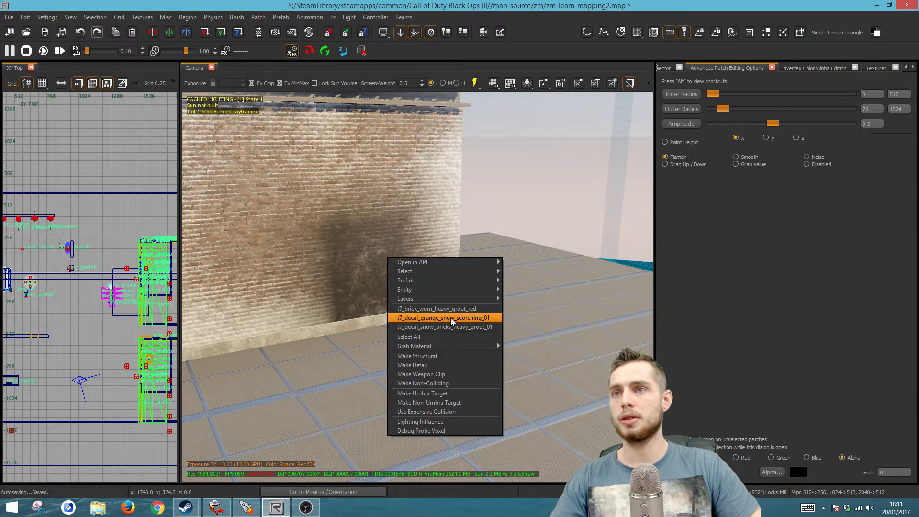
pyautogui.click(478, 317)
pyautogui.moveTo(300, 251); pyautogui.dragTo(454, 251)
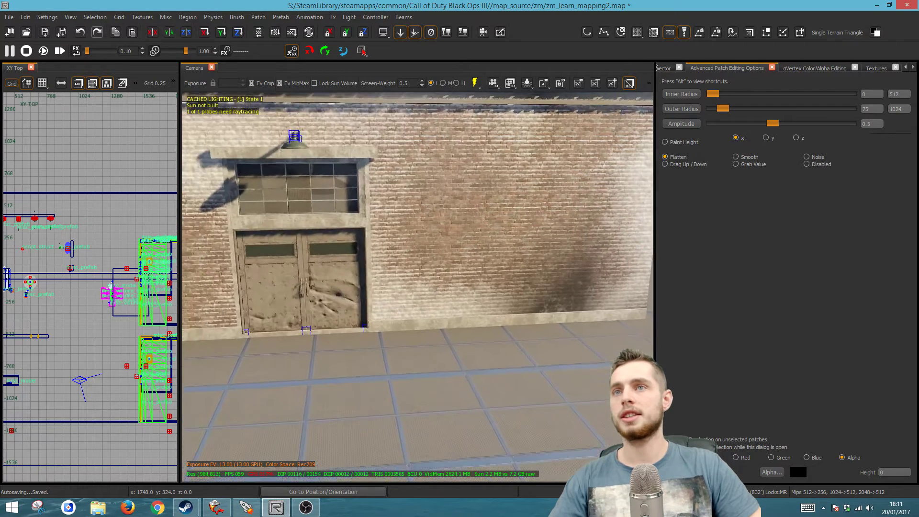
pyautogui.moveTo(486, 369)
pyautogui.mouseDown(button='right')
pyautogui.moveTo(551, 378)
pyautogui.moveTo(486, 369)
pyautogui.mouseUp(button='right')
# Step: Open the model browser, filter for "barrel" and include all available models
pyautogui.press('m')
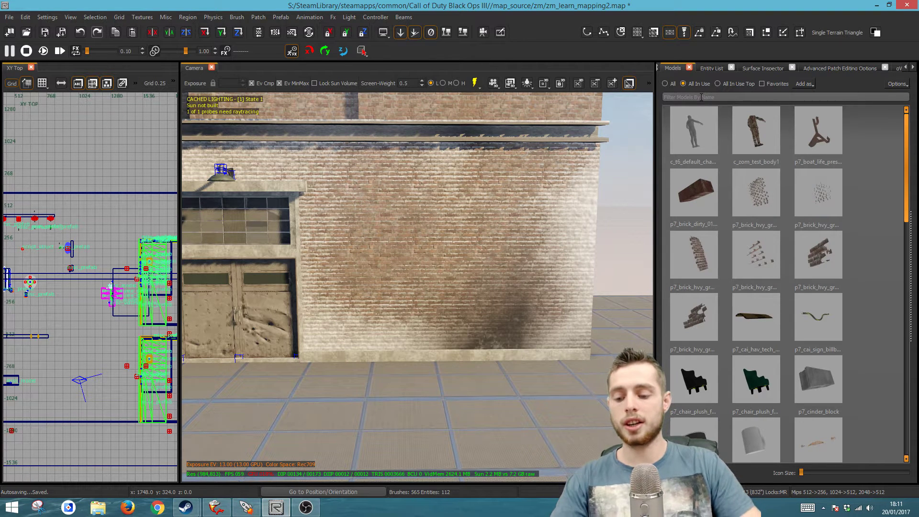
pyautogui.click(701, 97)
pyautogui.write('barrel')
pyautogui.click(667, 84)
# Step: Place a rusty metal barrel in front of the scorched wall and delete it again
pyautogui.moveTo(756, 378); pyautogui.dragTo(507, 369)
pyautogui.press('Escape')
pyautogui.moveTo(508, 372); pyautogui.dragTo(515, 376, button='right')
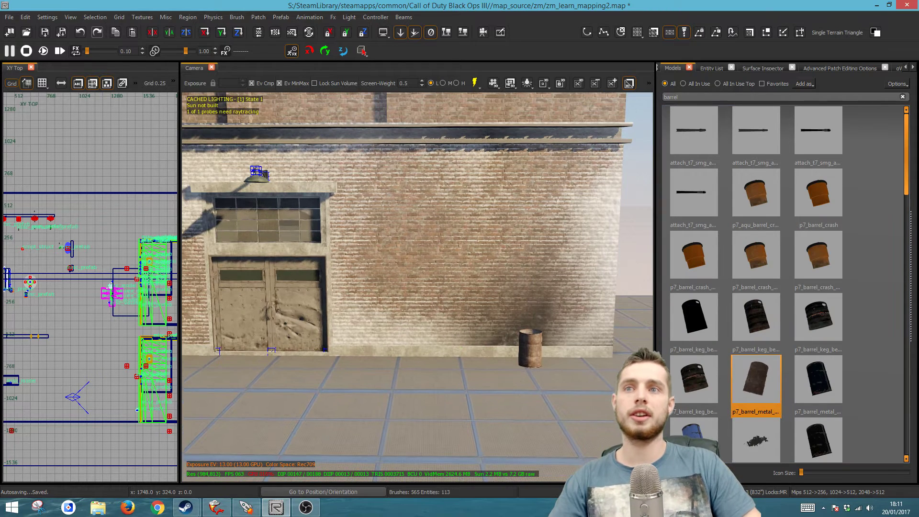
pyautogui.click(536, 351)
pyautogui.press('Delete')
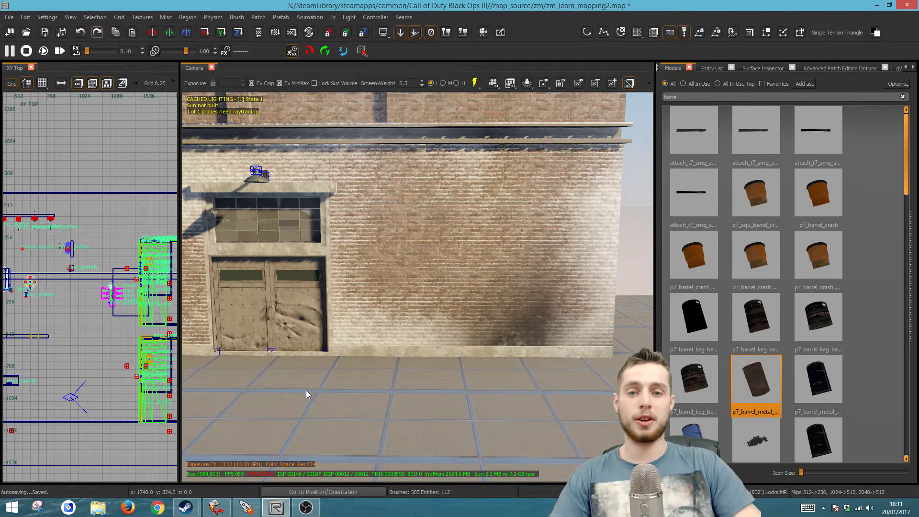
# Step: Place the rusty metal barrel against the base of the wall in front of the scorch mark and deselect it
pyautogui.moveTo(306, 390); pyautogui.dragTo(383, 393, button='right')
pyautogui.moveTo(756, 378); pyautogui.dragTo(462, 339)
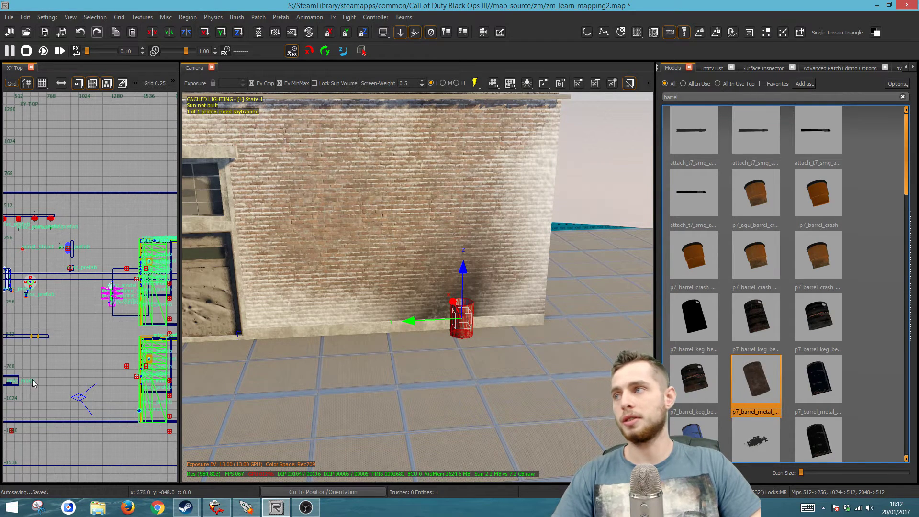
pyautogui.scroll(10, 138, 404)
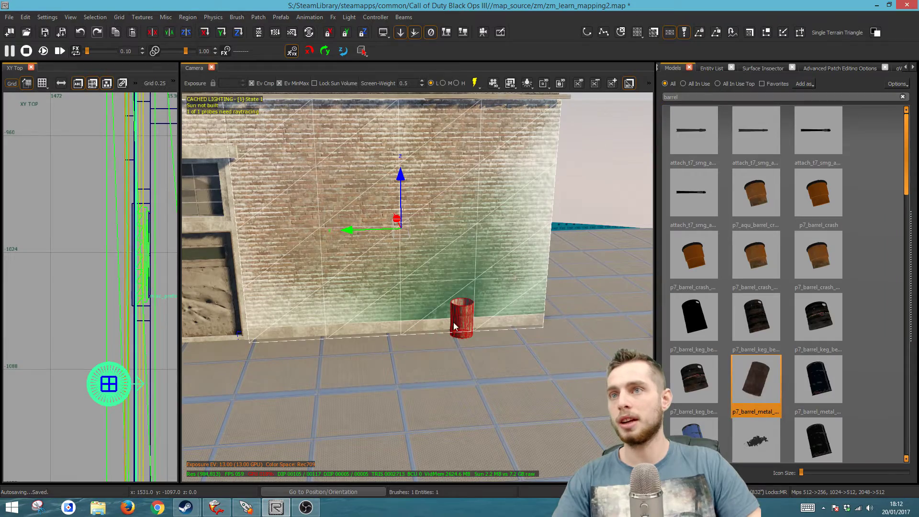
pyautogui.press('Escape')
pyautogui.moveTo(508, 369)
pyautogui.mouseDown(button='right')
pyautogui.moveTo(483, 409)
pyautogui.moveTo(490, 430)
pyautogui.mouseUp(button='right')
pyautogui.keyDown('shift'); pyautogui.click(482, 405); pyautogui.keyUp('shift')
pyautogui.press('Escape')
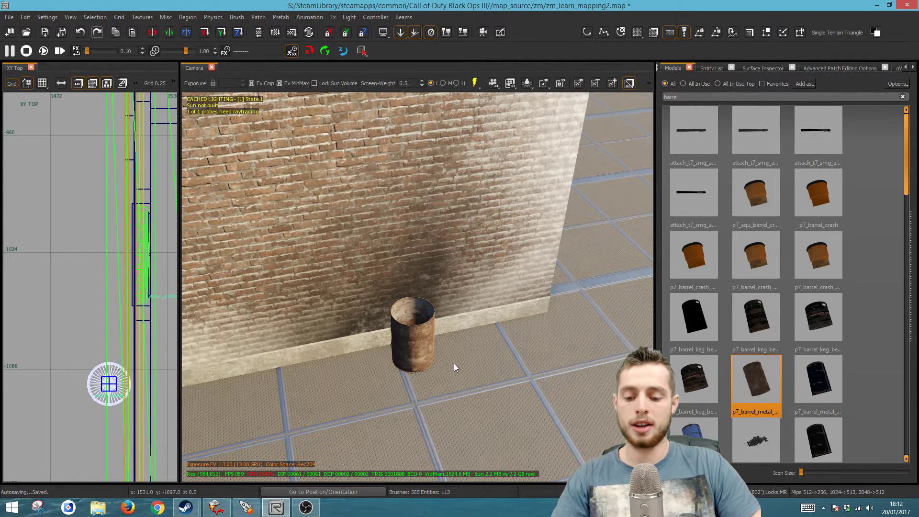
# Step: Filter the model browser for "wood", replace the filter with "plank" and look through the plank models
pyautogui.press('m')
pyautogui.press('m')
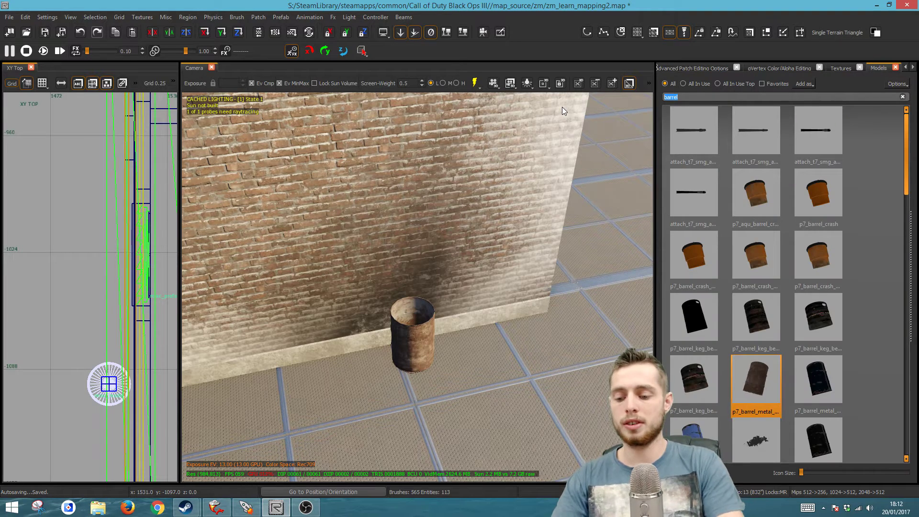
pyautogui.write('wood')
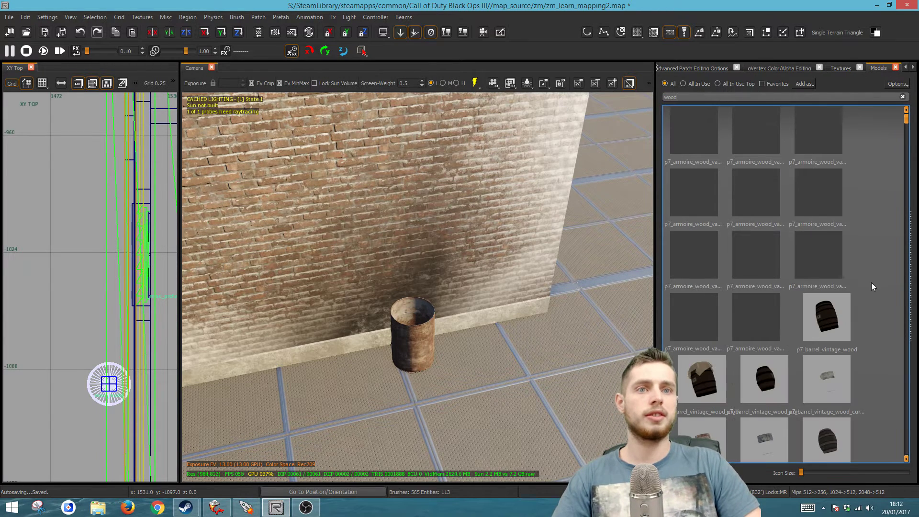
pyautogui.press('BackSpace')
pyautogui.press('BackSpace')
pyautogui.press('BackSpace')
pyautogui.press('BackSpace')
pyautogui.write('plank')
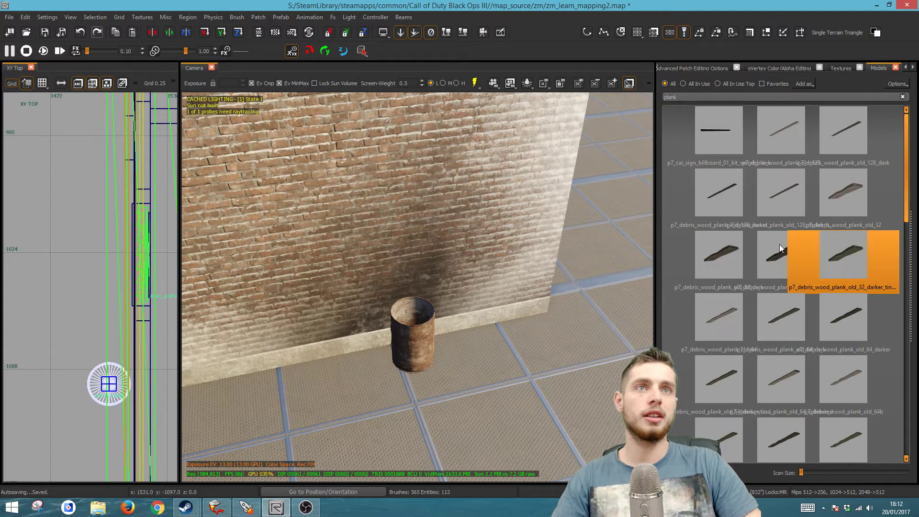
pyautogui.scroll(-5, 855, 329)
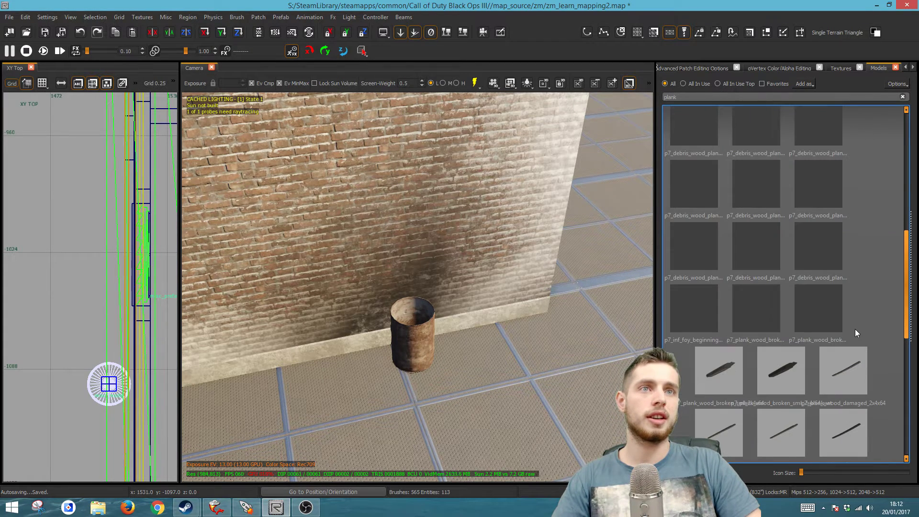
# Step: Place the p7_plank_wood_broken_sml_2x4x64 model in the barrel's opening, tilted so that it leans over the rim
pyautogui.moveTo(719, 370); pyautogui.dragTo(403, 357)
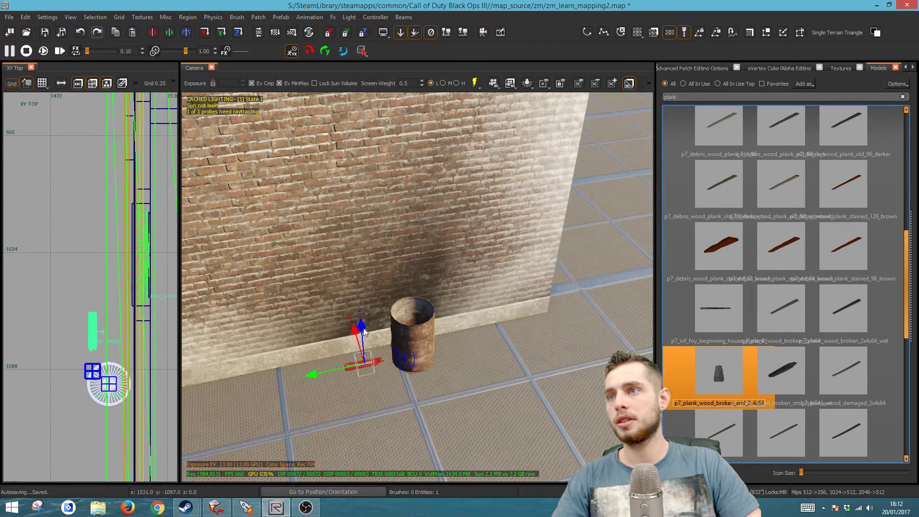
pyautogui.moveTo(485, 326)
pyautogui.mouseDown()
pyautogui.moveTo(377, 317)
pyautogui.moveTo(313, 351)
pyautogui.moveTo(343, 336)
pyautogui.moveTo(413, 341)
pyautogui.moveTo(396, 314)
pyautogui.mouseUp()
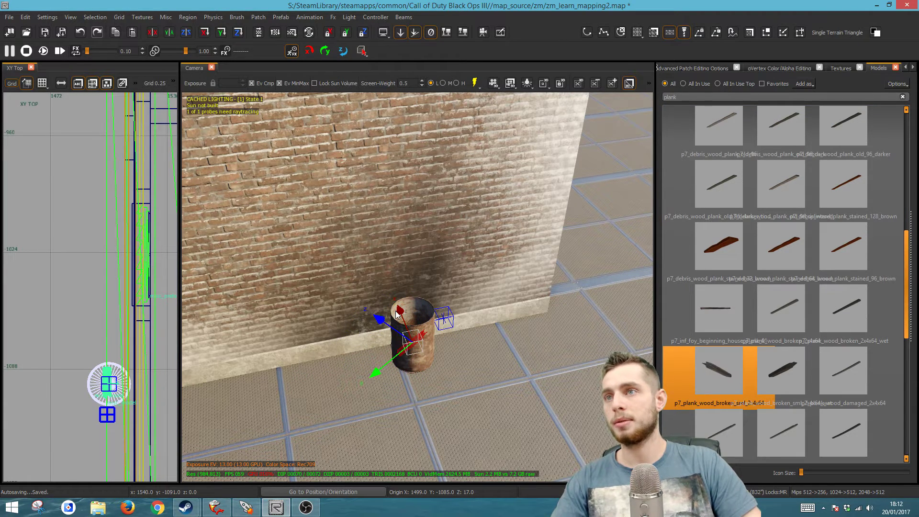
pyautogui.hotkey('ctrl', 'Tab')
pyautogui.scroll(-2, 58, 239)
pyautogui.moveTo(57, 259); pyautogui.dragTo(56, 232)
pyautogui.hotkey('ctrl', 'Tab')
pyautogui.moveTo(95, 286)
pyautogui.mouseDown()
pyautogui.moveTo(65, 283)
pyautogui.moveTo(94, 293)
pyautogui.mouseUp()
# Step: Duplicate the plank, turn the copy to lean over the opposite side of the barrel's rim, and deselect it
pyautogui.press('space')
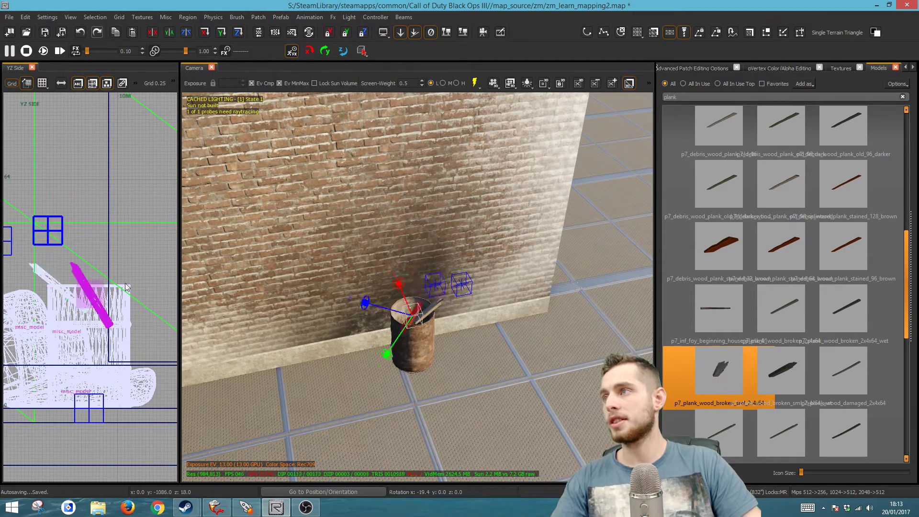
pyautogui.hotkey('ctrl', 'Tab')
pyautogui.moveTo(345, 309); pyautogui.dragTo(395, 290, button='right')
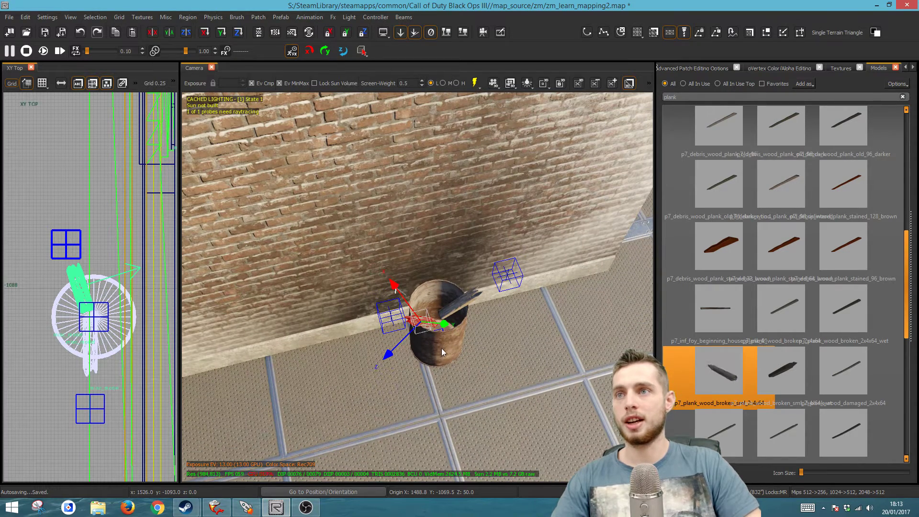
pyautogui.press('Escape')
# Step: Draw a brush about 23 by 24 units around the barrel in the top view
pyautogui.scroll(-3, 65, 287)
pyautogui.click(67, 289)
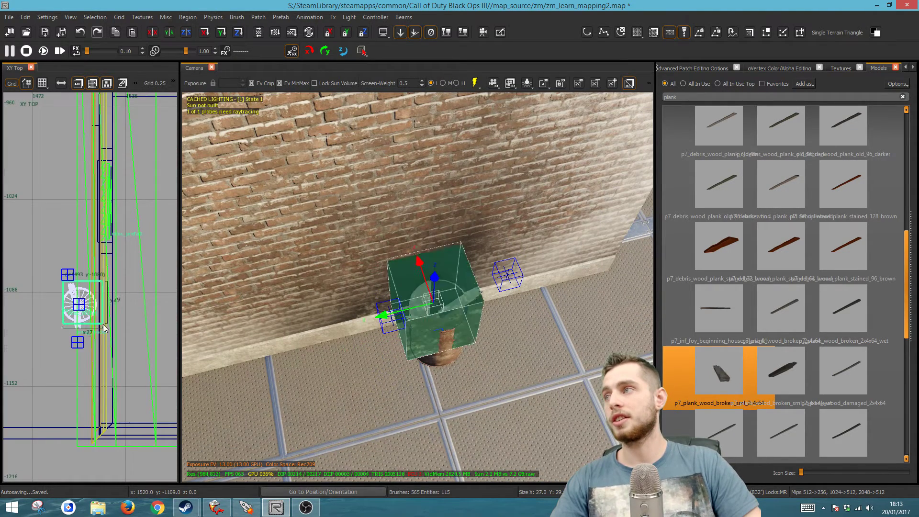
pyautogui.moveTo(90, 254); pyautogui.dragTo(87, 253)
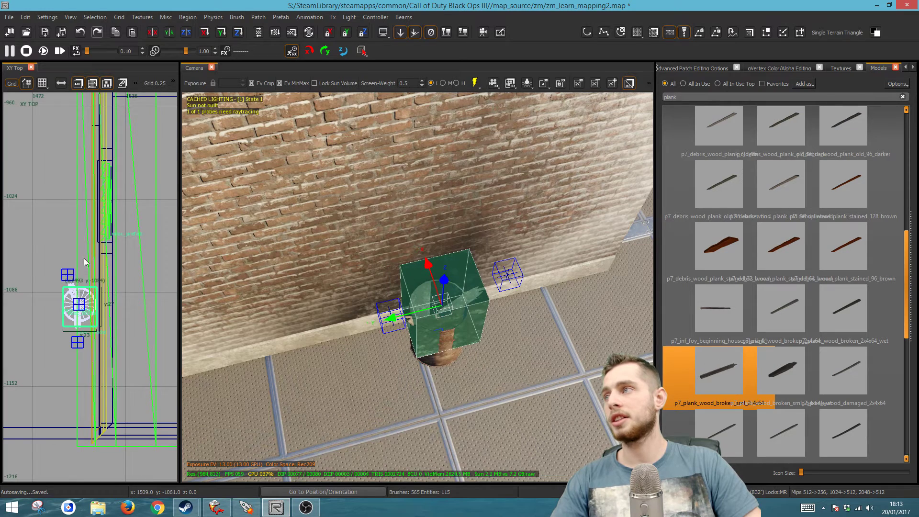
pyautogui.scroll(6, 73, 310)
pyautogui.moveTo(101, 412)
pyautogui.mouseDown()
pyautogui.moveTo(106, 386)
pyautogui.moveTo(106, 395)
pyautogui.mouseUp()
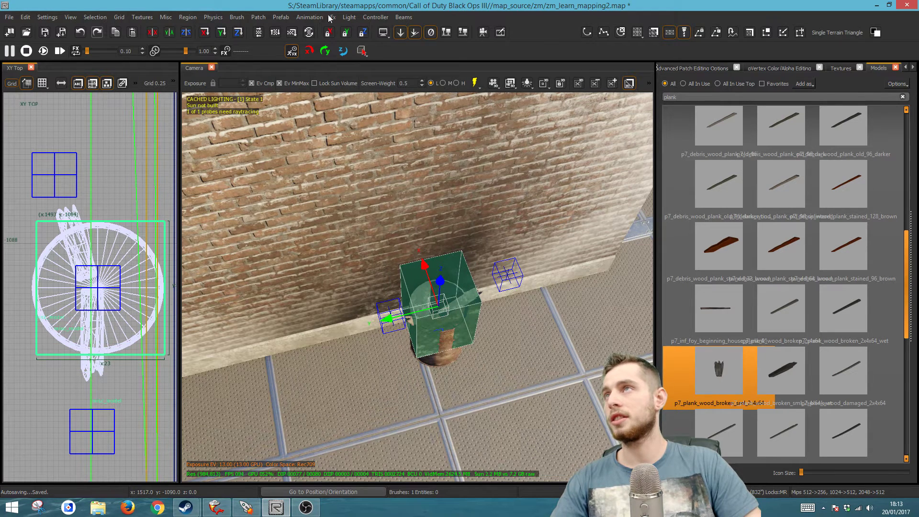
# Step: Turn the brush over the barrel into a simple terrain patch with a width and height of 4
pyautogui.click(258, 17)
pyautogui.moveTo(325, 38)
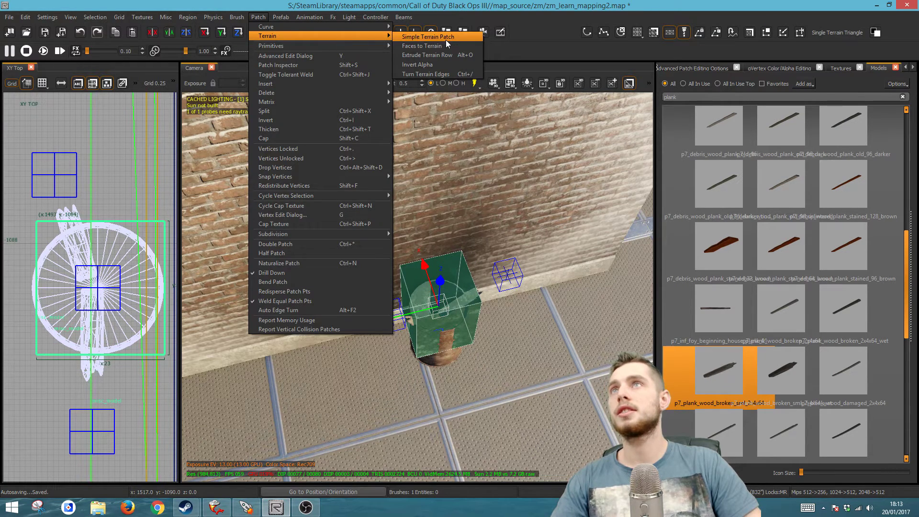
pyautogui.click(428, 37)
pyautogui.click(452, 273)
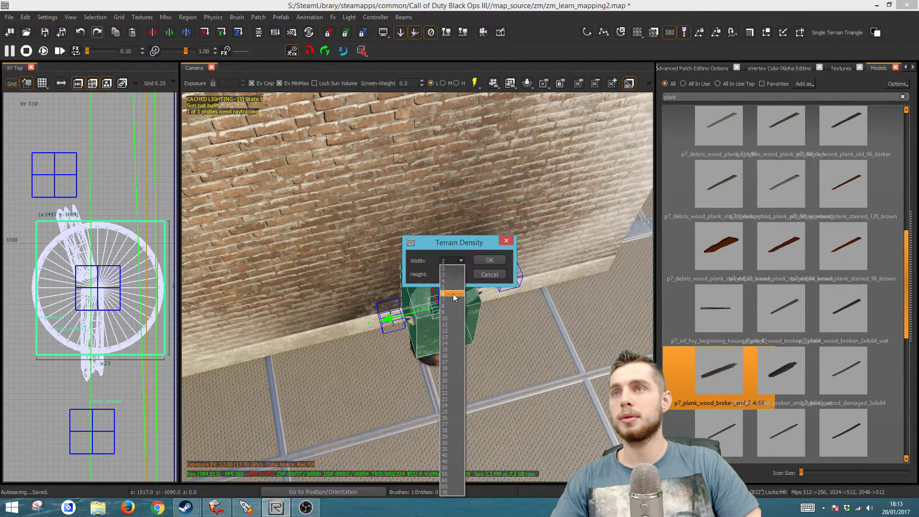
pyautogui.click(452, 284)
pyautogui.click(452, 274)
pyautogui.click(451, 297)
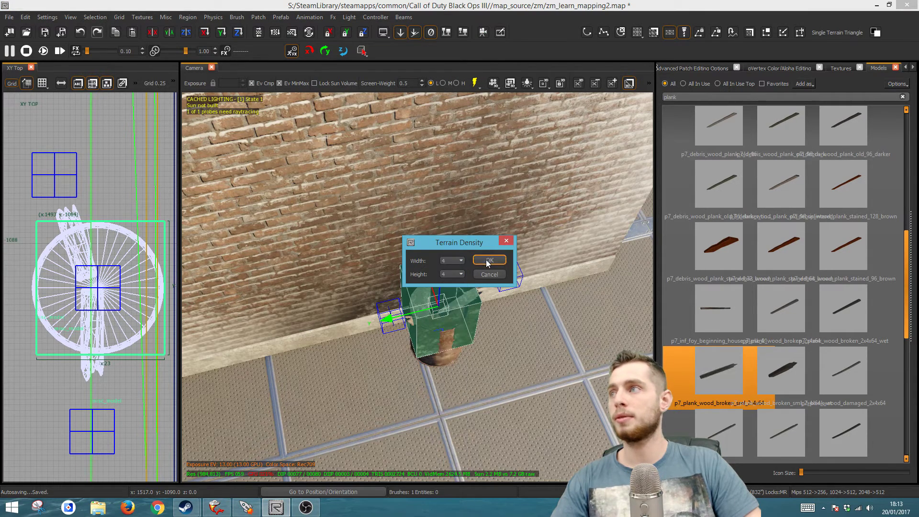
pyautogui.click(489, 260)
pyautogui.scroll(-3, 57, 251)
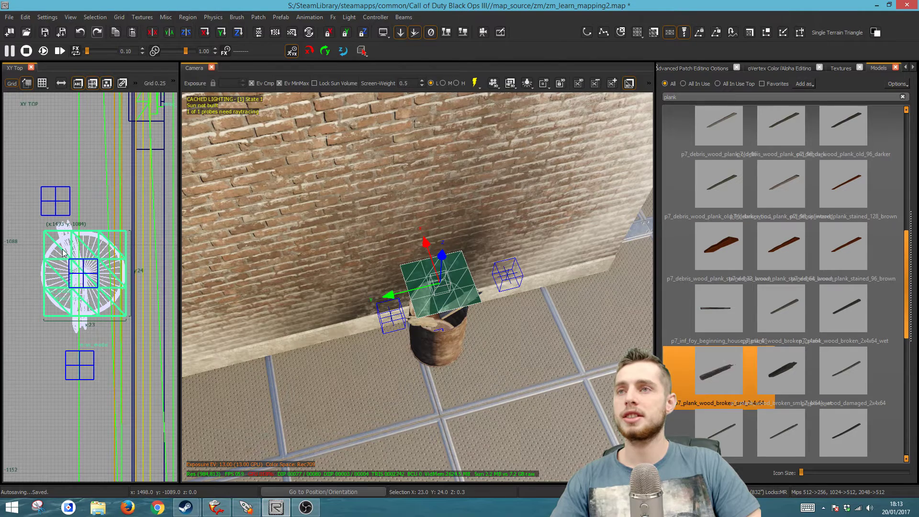
pyautogui.click(350, 20)
pyautogui.click(333, 18)
# Step: Enter vertex editing on the terrain patch and pull its corner vertices inward to follow the barrel's round rim
pyautogui.scroll(1, 104, 239)
pyautogui.press('v')
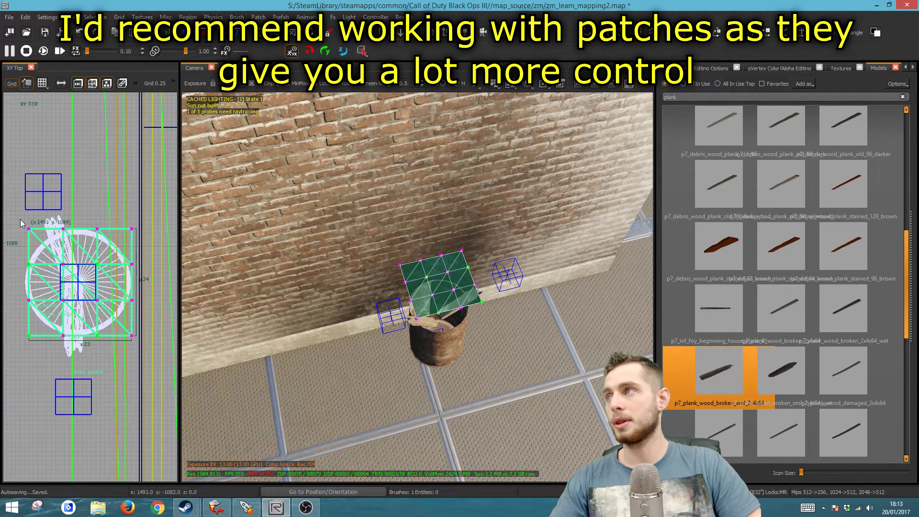
pyautogui.click(42, 246)
pyautogui.keyDown('alt'); pyautogui.moveTo(44, 247); pyautogui.dragTo(114, 251); pyautogui.keyUp('alt')
pyautogui.keyDown('alt'); pyautogui.moveTo(133, 302); pyautogui.dragTo(115, 319); pyautogui.keyUp('alt')
pyautogui.click(42, 337)
pyautogui.keyDown('alt'); pyautogui.moveTo(42, 337); pyautogui.dragTo(41, 321); pyautogui.keyUp('alt')
pyautogui.click(63, 335)
pyautogui.scroll(5, 63, 336)
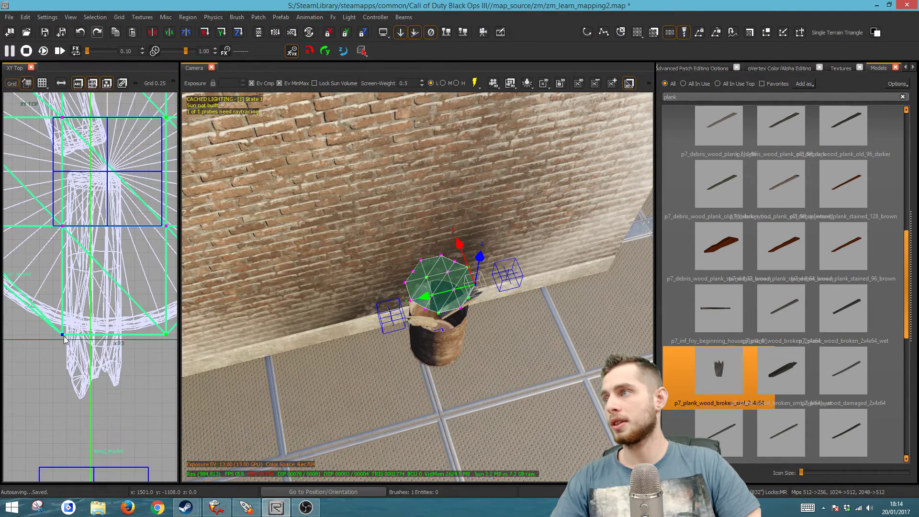
pyautogui.keyDown('alt'); pyautogui.moveTo(64, 336); pyautogui.dragTo(66, 325); pyautogui.keyUp('alt')
# Step: Fine-tune the patch's remaining outer vertices so its outline fits just inside the barrel's rim, and leave vertex editing
pyautogui.scroll(-2, 65, 325)
pyautogui.click(129, 329)
pyautogui.scroll(-3, 84, 295)
pyautogui.scroll(3, 56, 267)
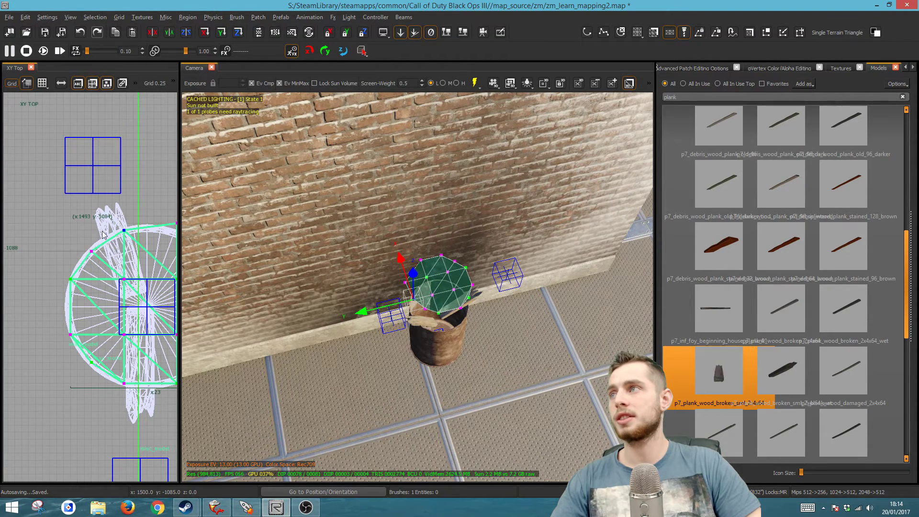
pyautogui.scroll(-3, 93, 232)
pyautogui.scroll(5, 100, 237)
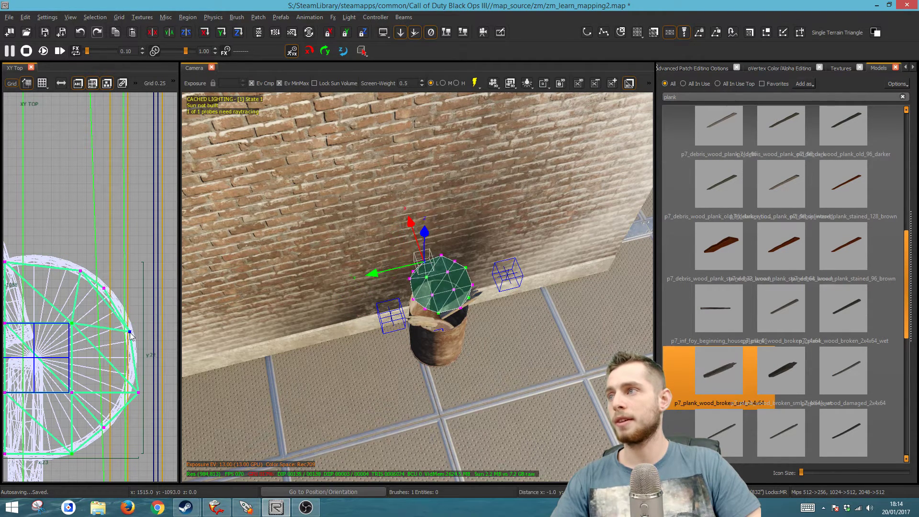
pyautogui.scroll(-3, 133, 334)
pyautogui.scroll(3, 79, 290)
pyautogui.scroll(-2, 69, 291)
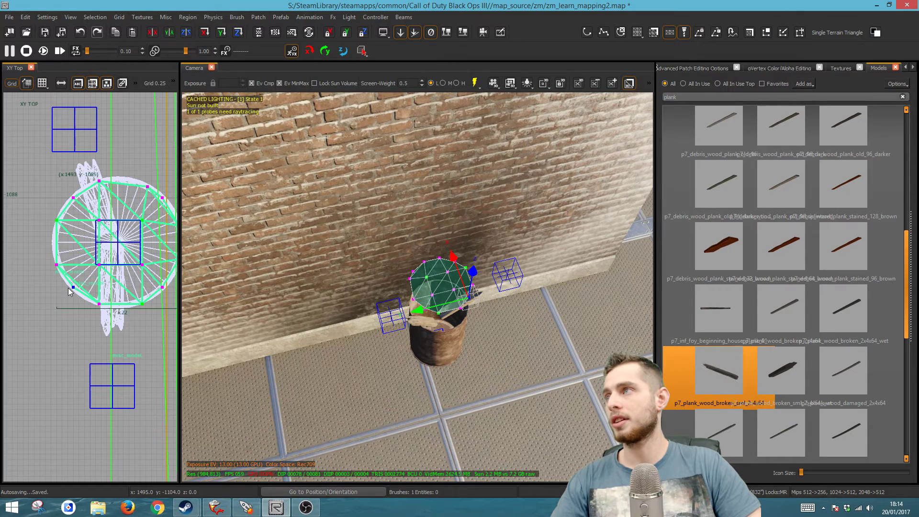
pyautogui.scroll(2, 68, 175)
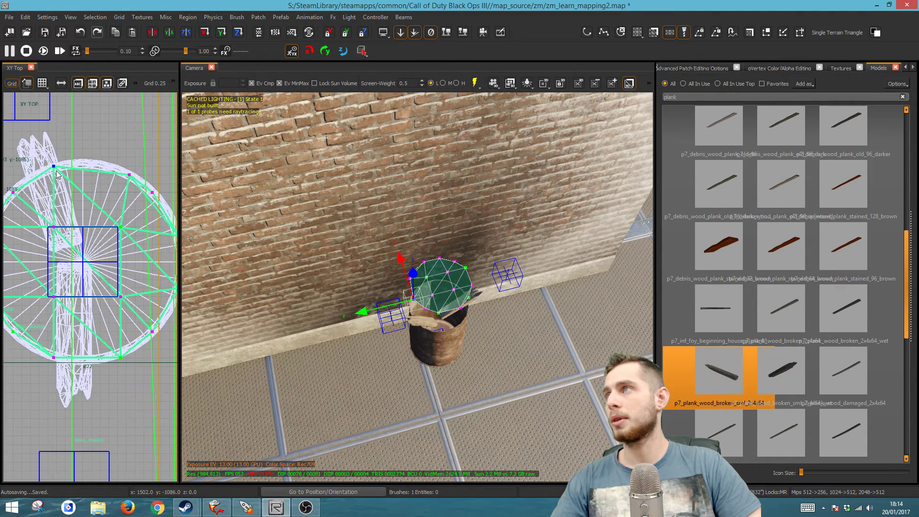
pyautogui.moveTo(54, 166); pyautogui.dragTo(65, 165)
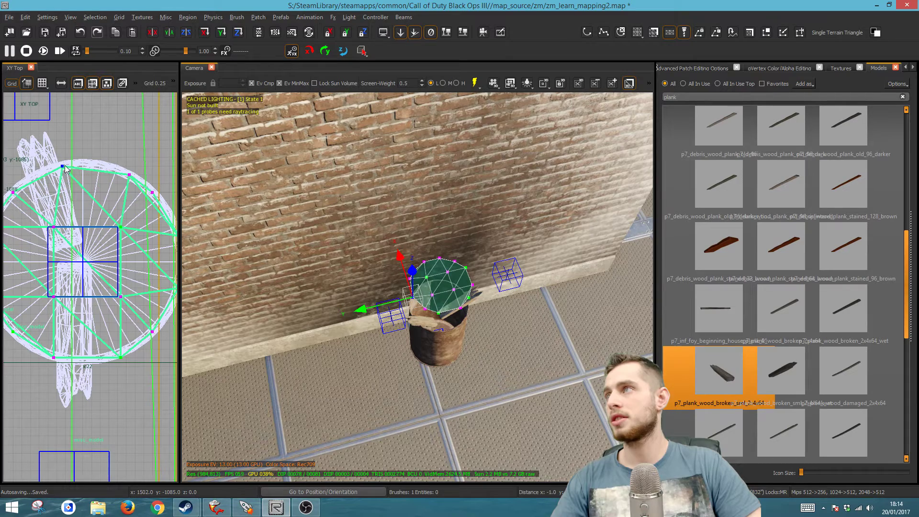
pyautogui.press('Escape')
# Step: Filter the textures for "dirt", apply mtl_p7_fxp_debris_dirt_rocky_01_brown to the round patch and give it Natural patch texturing
pyautogui.keyDown('shift'); pyautogui.click(466, 277); pyautogui.keyUp('shift')
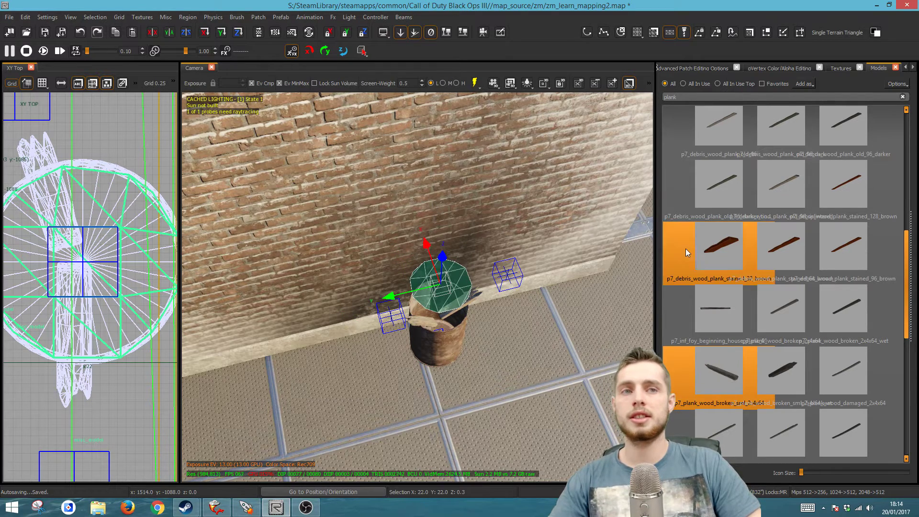
pyautogui.press('t')
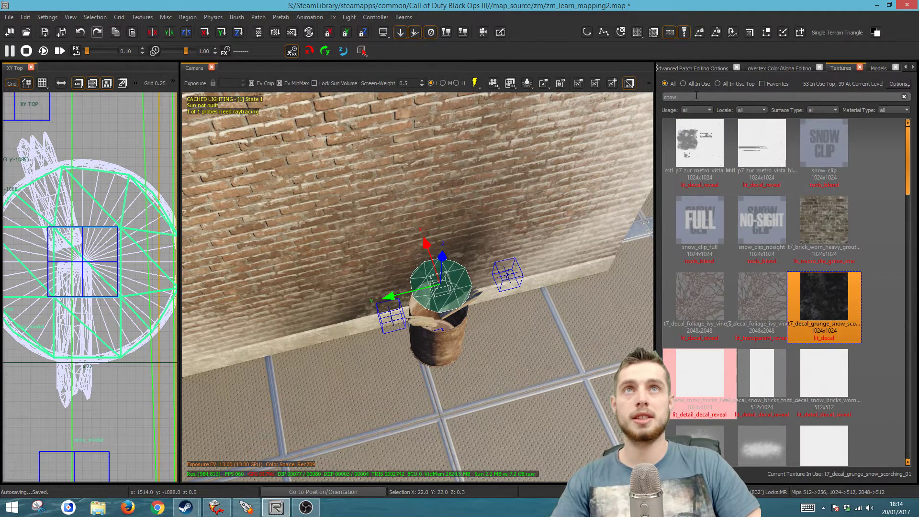
pyautogui.write('dirt')
pyautogui.click(765, 378)
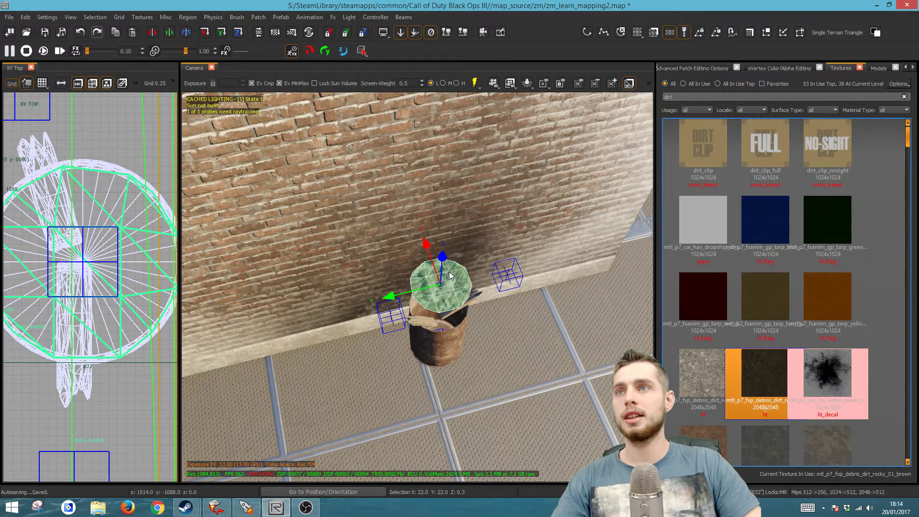
pyautogui.press('s')
pyautogui.click(715, 208)
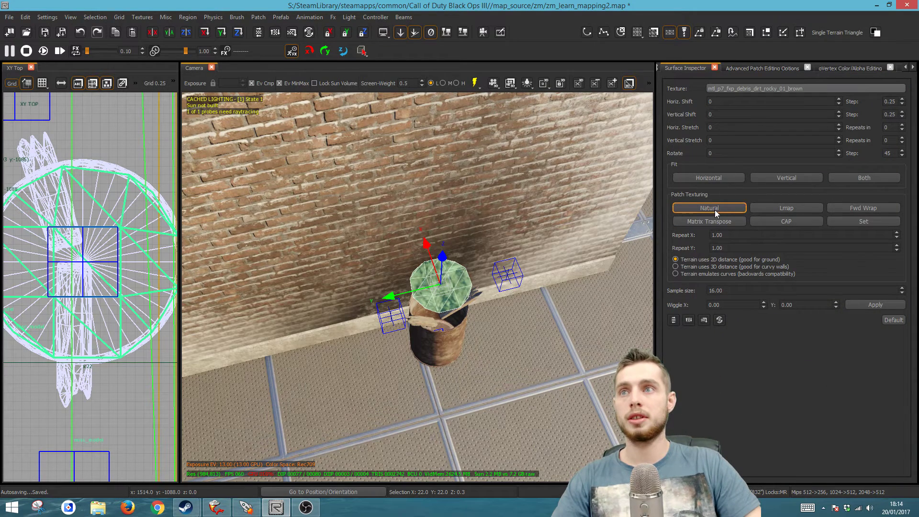
# Step: Lower the dirt patch into the barrel, adjust the height of its inner vertices for an uneven surface, and deselect it
pyautogui.moveTo(443, 261); pyautogui.dragTo(448, 299)
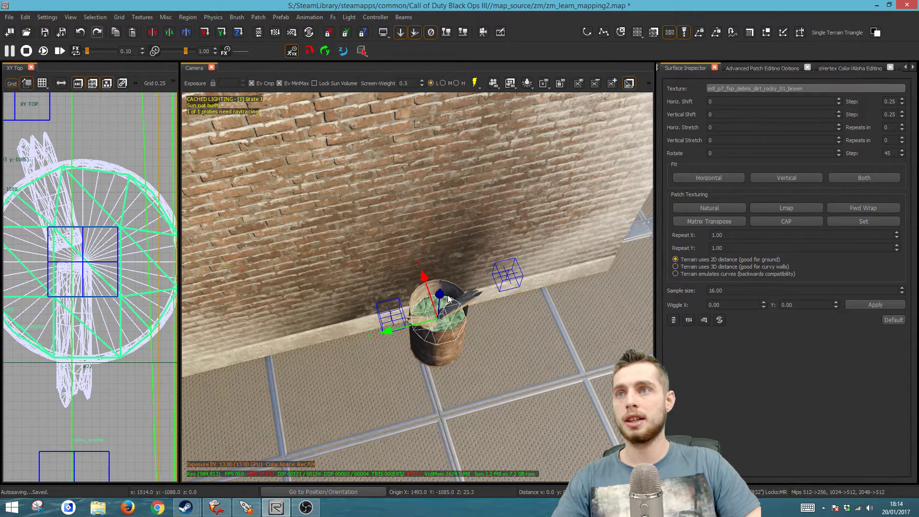
pyautogui.press('v')
pyautogui.moveTo(445, 301); pyautogui.dragTo(445, 293)
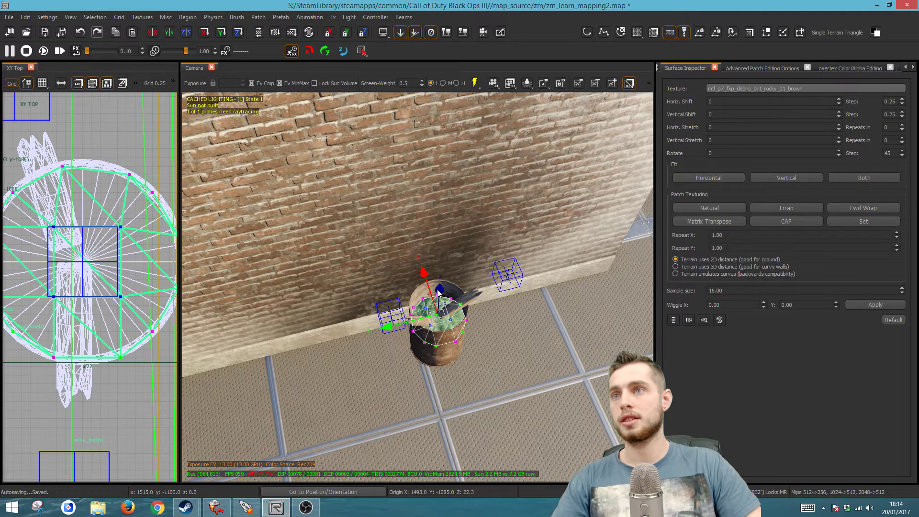
pyautogui.press('Escape')
pyautogui.press('v')
pyautogui.moveTo(441, 298); pyautogui.dragTo(442, 304)
pyautogui.press('Escape')
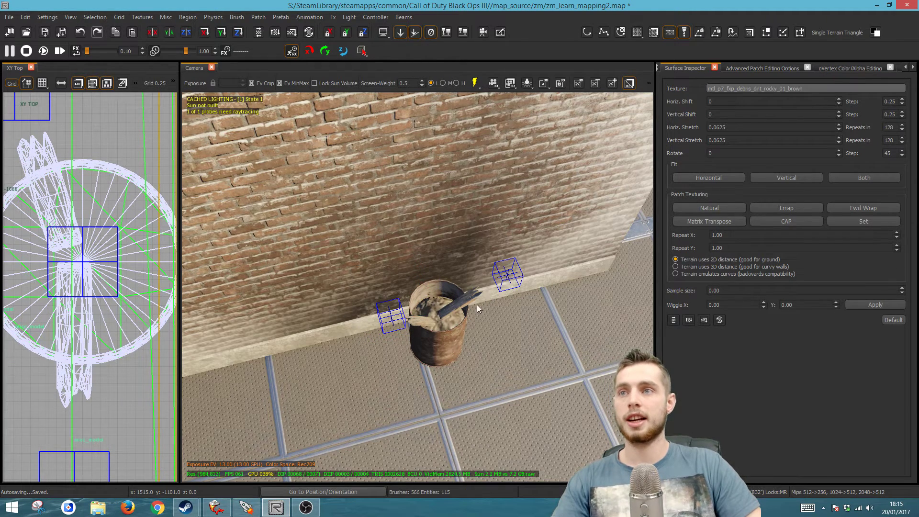
# Step: Set the dirt patch's vertex color to black and change its texture to mtl_p7_fxp_debris_dirt_rocky_01
pyautogui.keyDown('shift'); pyautogui.click(452, 326); pyautogui.keyUp('shift')
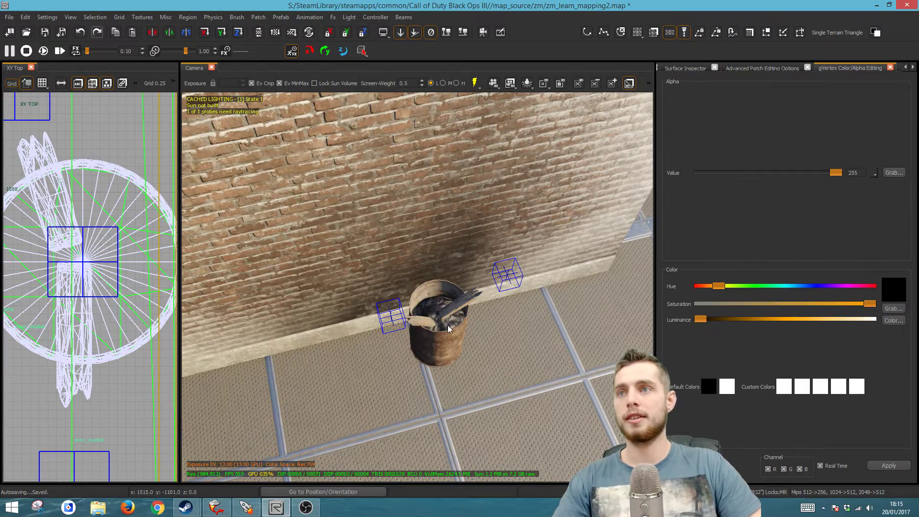
pyautogui.moveTo(448, 329)
pyautogui.mouseDown(button='right')
pyautogui.moveTo(445, 342)
pyautogui.moveTo(450, 333)
pyautogui.moveTo(445, 340)
pyautogui.moveTo(475, 334)
pyautogui.mouseUp(button='right')
pyautogui.keyDown('shift'); pyautogui.click(490, 232); pyautogui.keyUp('shift')
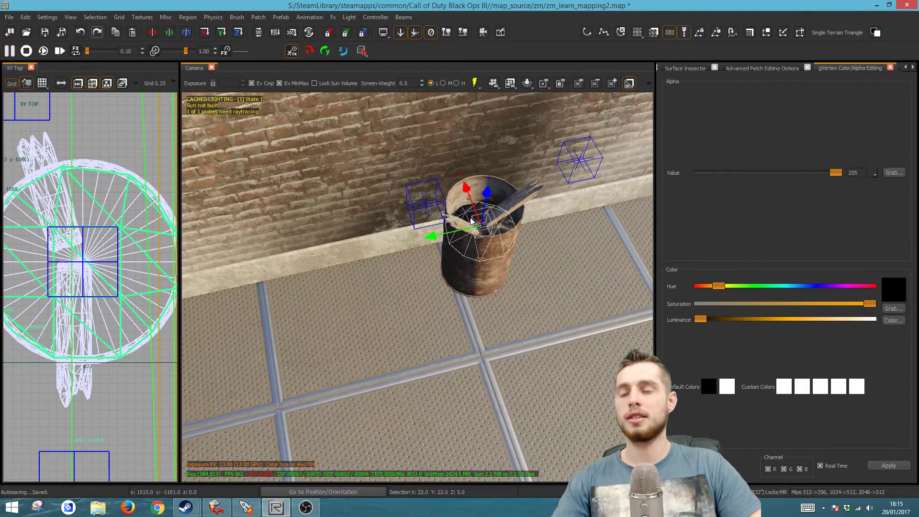
pyautogui.press('t')
pyautogui.click(698, 380)
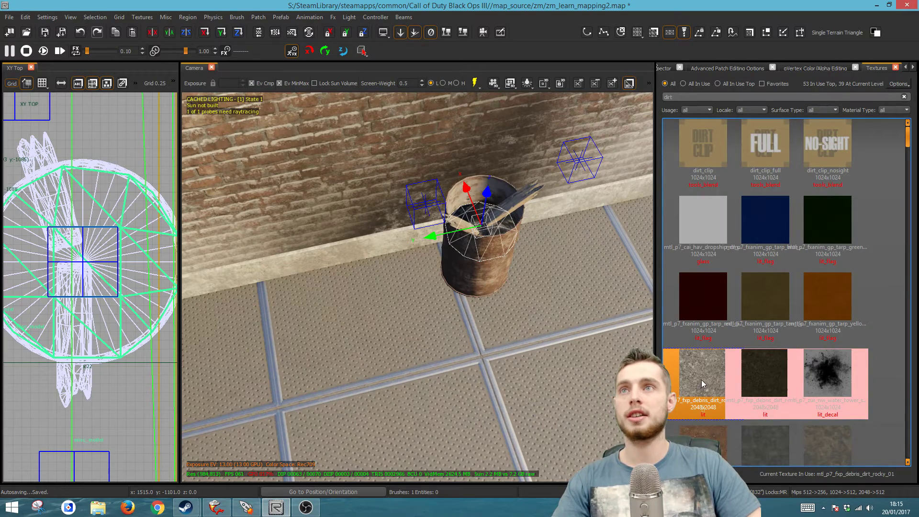
pyautogui.moveTo(558, 339); pyautogui.dragTo(531, 328, button='right')
pyautogui.press('m')
pyautogui.press('t')
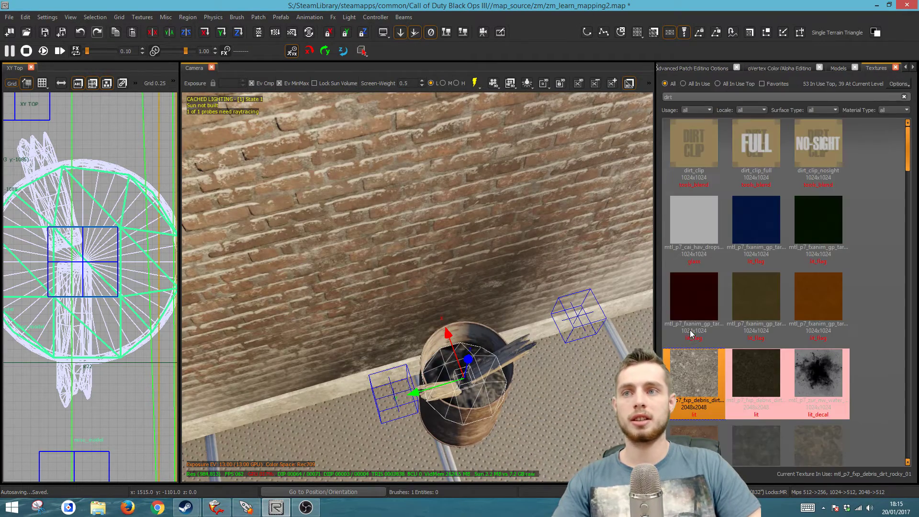
# Step: Lighten the vertex color on the dirt patch's vertices, reapply Natural patch texturing and deselect the patch
pyautogui.press('v')
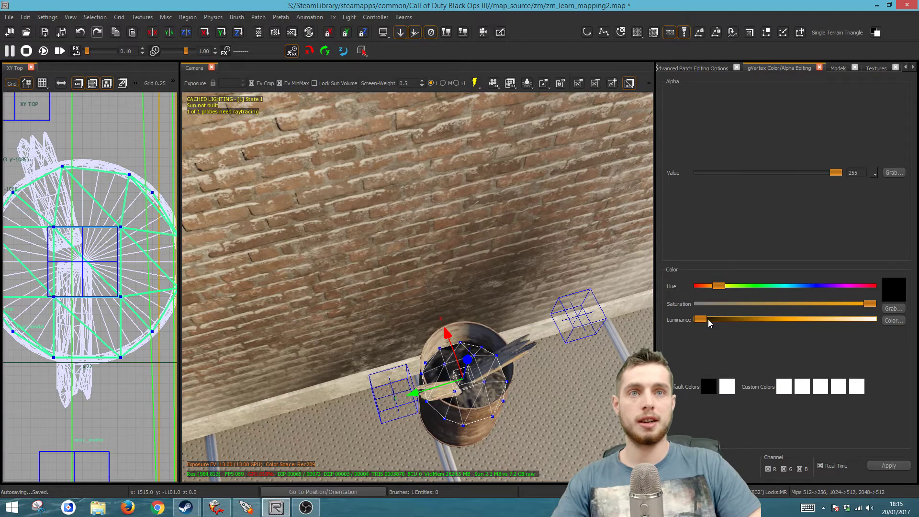
pyautogui.moveTo(918, 330); pyautogui.dragTo(918, 330)
pyautogui.click(889, 466)
pyautogui.press('Escape')
pyautogui.keyDown('shift'); pyautogui.click(470, 378); pyautogui.keyUp('shift')
pyautogui.press('s')
pyautogui.click(718, 206)
pyautogui.press('Escape')
# Step: Duplicate the dark plank in the barrel, rotate the copy to lean against the barrel's back rim, and deselect it
pyautogui.moveTo(593, 398)
pyautogui.mouseDown(button='right')
pyautogui.moveTo(583, 415)
pyautogui.moveTo(584, 402)
pyautogui.mouseUp(button='right')
pyautogui.keyDown('shift'); pyautogui.click(486, 311); pyautogui.keyUp('shift')
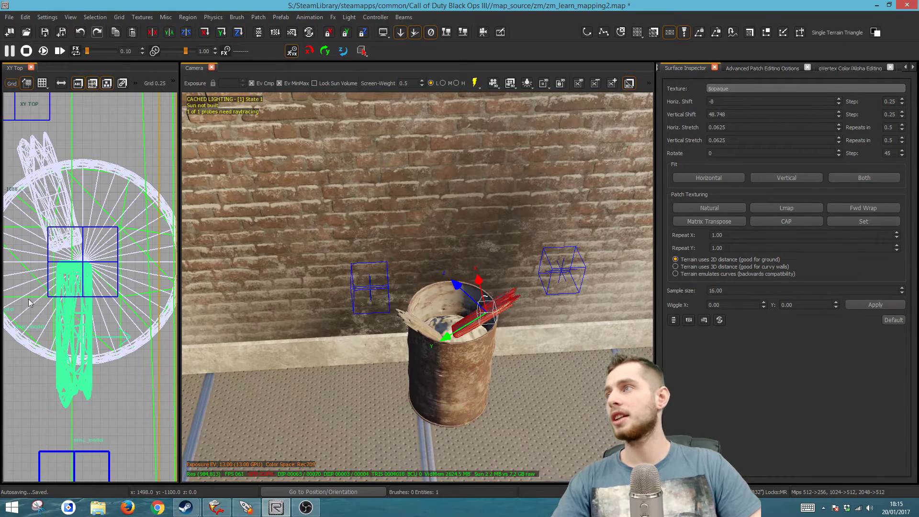
pyautogui.scroll(-4, 29, 298)
pyautogui.press('space')
pyautogui.moveTo(53, 303); pyautogui.dragTo(89, 282)
pyautogui.press('r')
pyautogui.press('Escape')
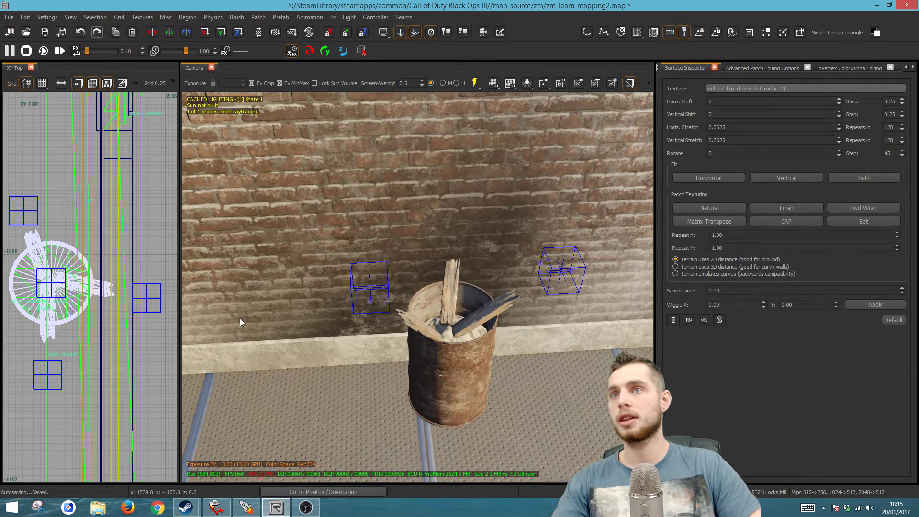
pyautogui.moveTo(240, 319); pyautogui.dragTo(251, 332, button='right')
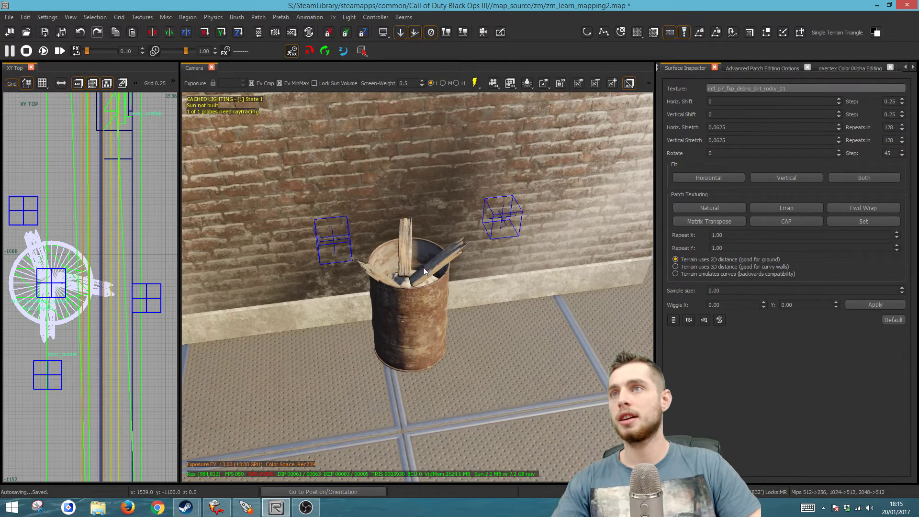
pyautogui.keyDown('shift'); pyautogui.click(407, 252); pyautogui.keyUp('shift')
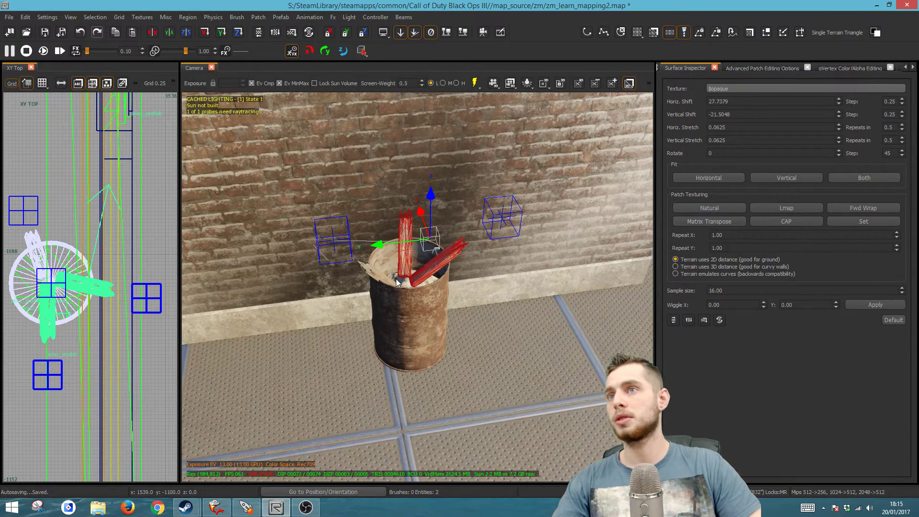
pyautogui.keyDown('shift'); pyautogui.click(385, 276); pyautogui.keyUp('shift')
pyautogui.keyDown('shift'); pyautogui.click(379, 277); pyautogui.keyUp('shift')
pyautogui.keyDown('shift'); pyautogui.click(389, 296); pyautogui.keyUp('shift')
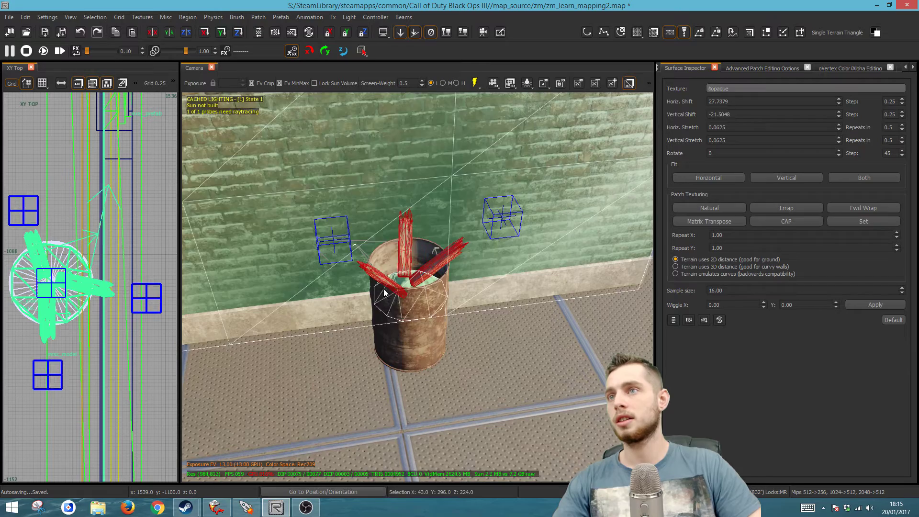
pyautogui.press('Escape')
# Step: Select the barrel with its planks and dirt patch, rotate them together in front of the wall, and deselect them
pyautogui.keyDown('shift'); pyautogui.click(384, 295); pyautogui.keyUp('shift')
pyautogui.keyDown('shift'); pyautogui.click(405, 261); pyautogui.keyUp('shift')
pyautogui.keyDown('shift'); pyautogui.click(415, 275); pyautogui.keyUp('shift')
pyautogui.keyDown('shift'); pyautogui.click(397, 289); pyautogui.keyUp('shift')
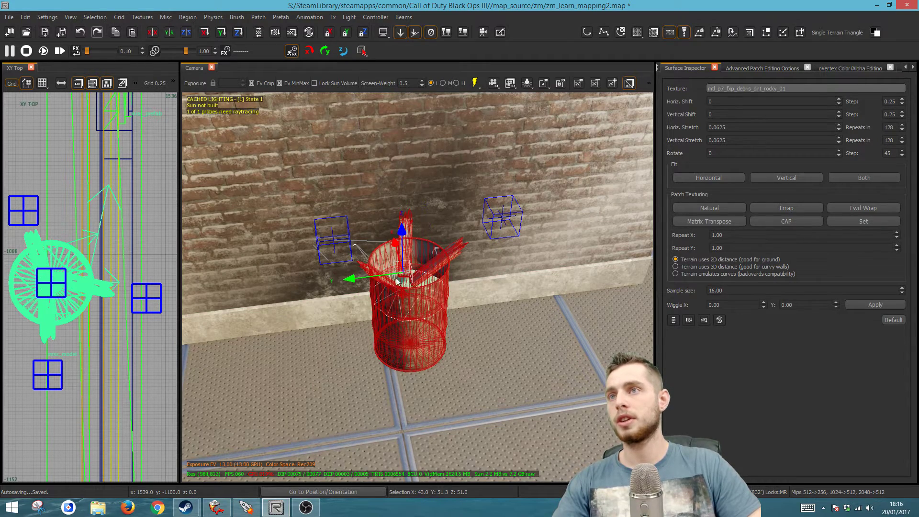
pyautogui.moveTo(394, 244); pyautogui.dragTo(363, 248)
pyautogui.press('r')
pyautogui.press('Escape')
pyautogui.moveTo(383, 268); pyautogui.dragTo(421, 317, button='right')
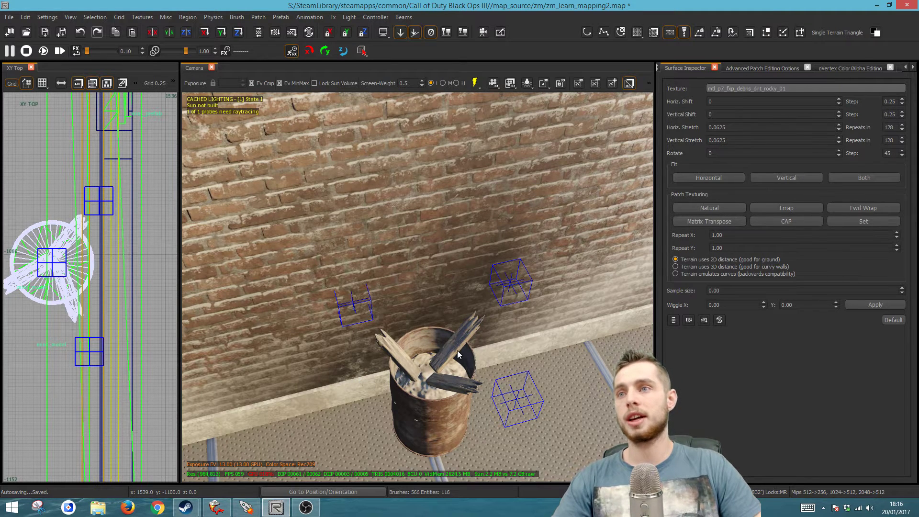
pyautogui.moveTo(457, 350); pyautogui.dragTo(455, 360, button='right')
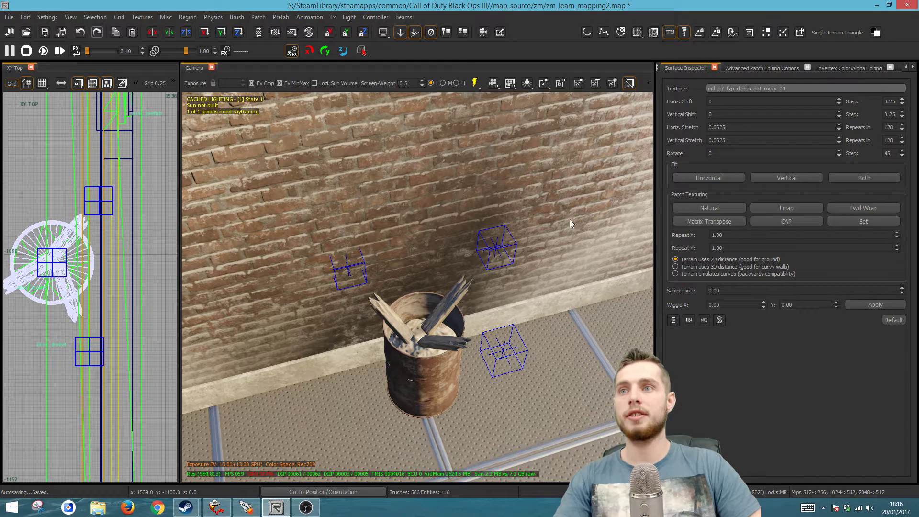
# Step: Open the FX Browser and place the fire effect fx_fire_barrel_30x30.efx inside the barrel
pyautogui.rightClick(550, 31)
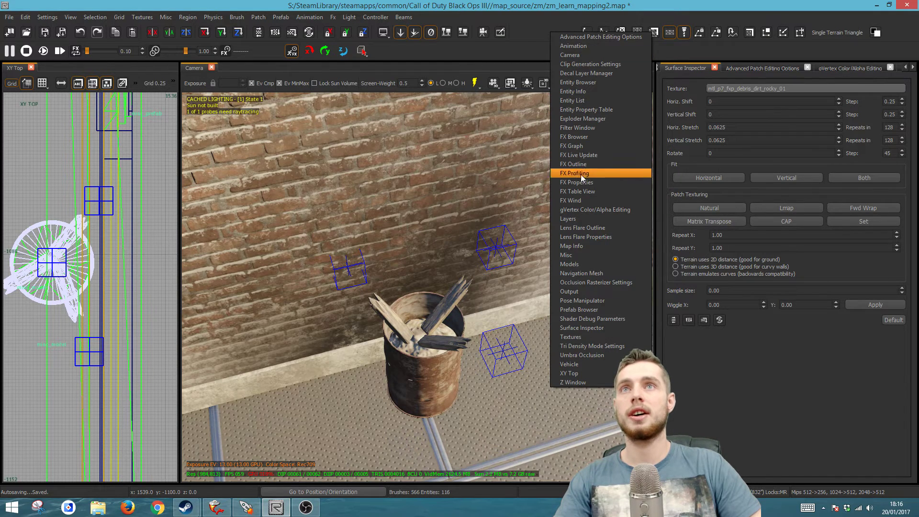
pyautogui.click(581, 137)
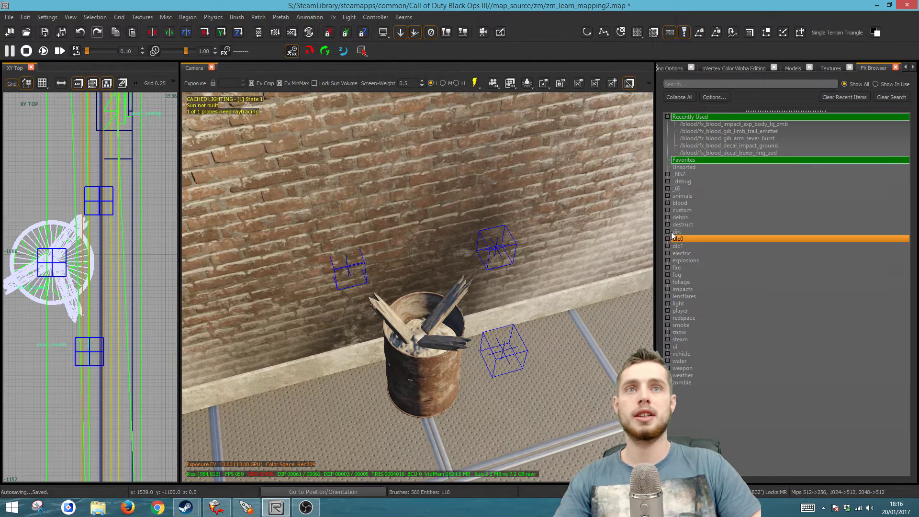
pyautogui.click(668, 267)
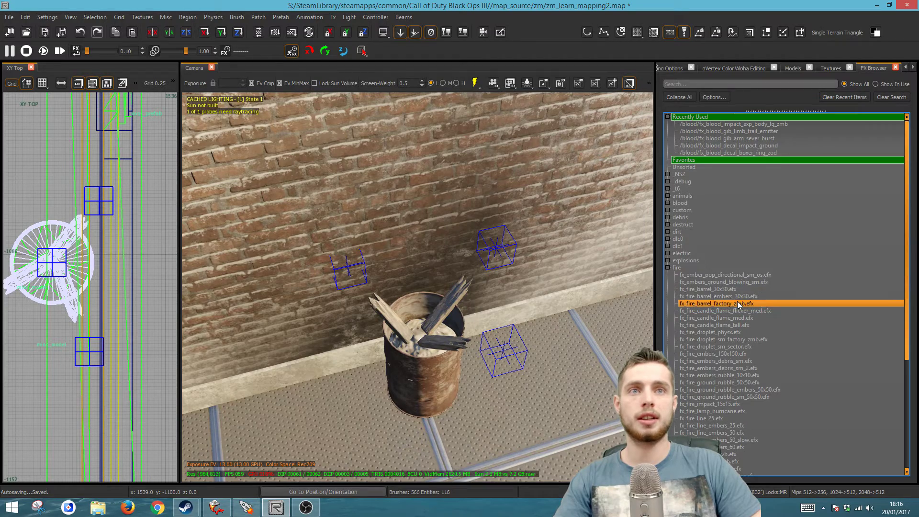
pyautogui.moveTo(710, 292); pyautogui.dragTo(415, 334)
pyautogui.moveTo(415, 334); pyautogui.dragTo(587, 360, button='right')
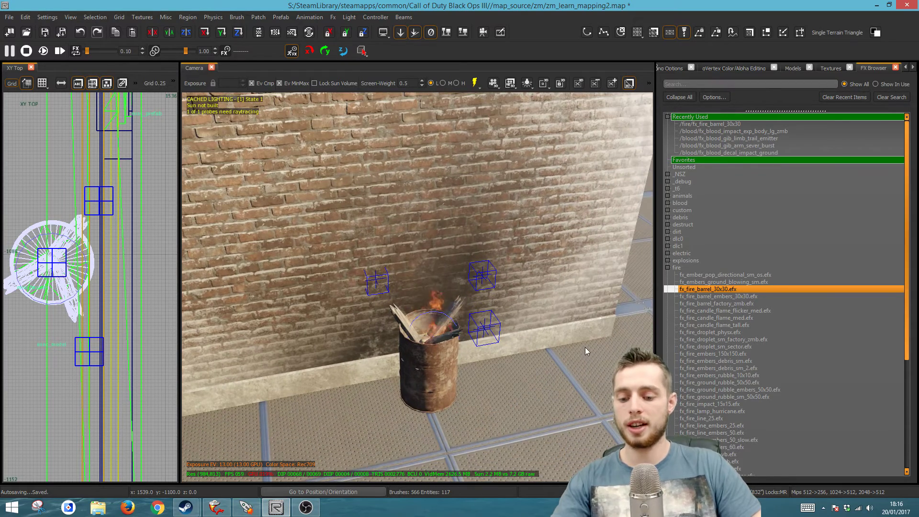
# Step: Filter the entities for "light", place a light in the barrel and adjust its origin to about 1500, -1098, 21
pyautogui.press('b')
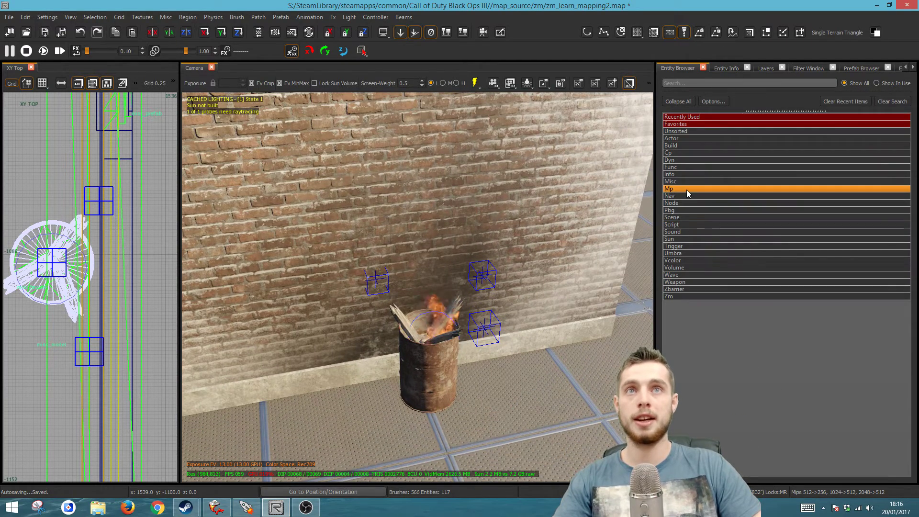
pyautogui.write('light')
pyautogui.moveTo(676, 174); pyautogui.dragTo(428, 334)
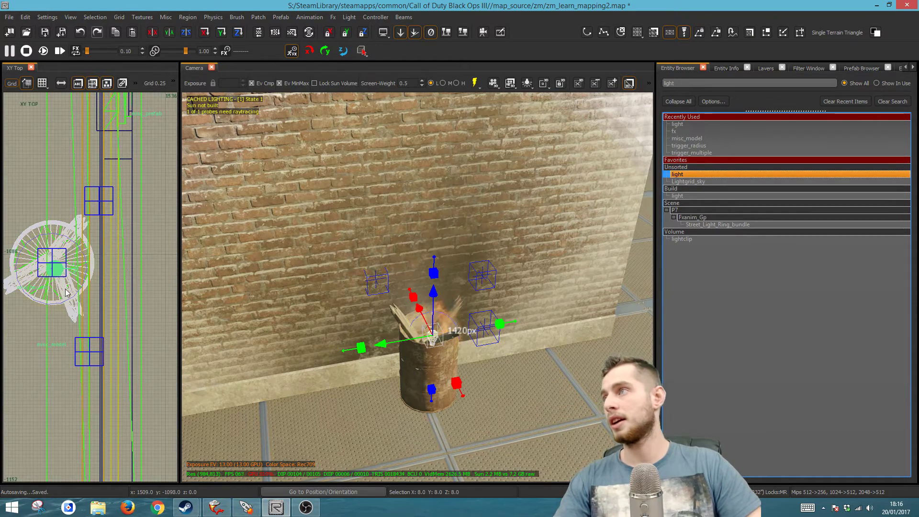
pyautogui.hotkey('ctrl', 'Tab')
pyautogui.moveTo(88, 276); pyautogui.dragTo(89, 271)
pyautogui.scroll(-3, 411, 285)
pyautogui.scroll(1, 431, 301)
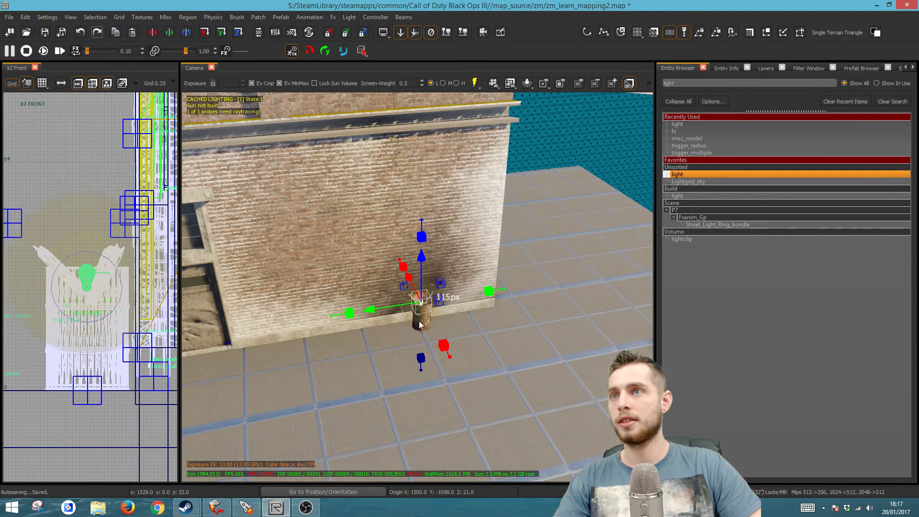
pyautogui.scroll(2, 418, 329)
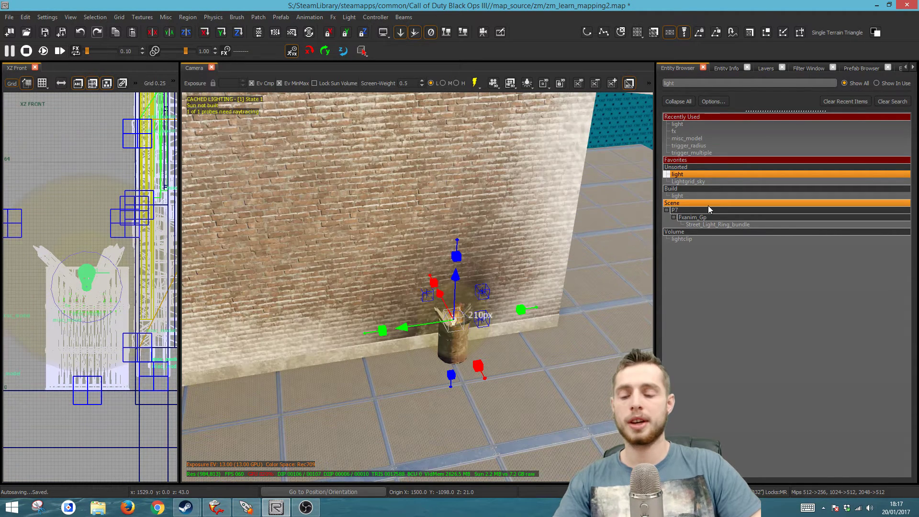
# Step: Set the barrel light's _color to orange (R 255, G 127, B 23) and switch the camera to runtime lighting
pyautogui.press('n')
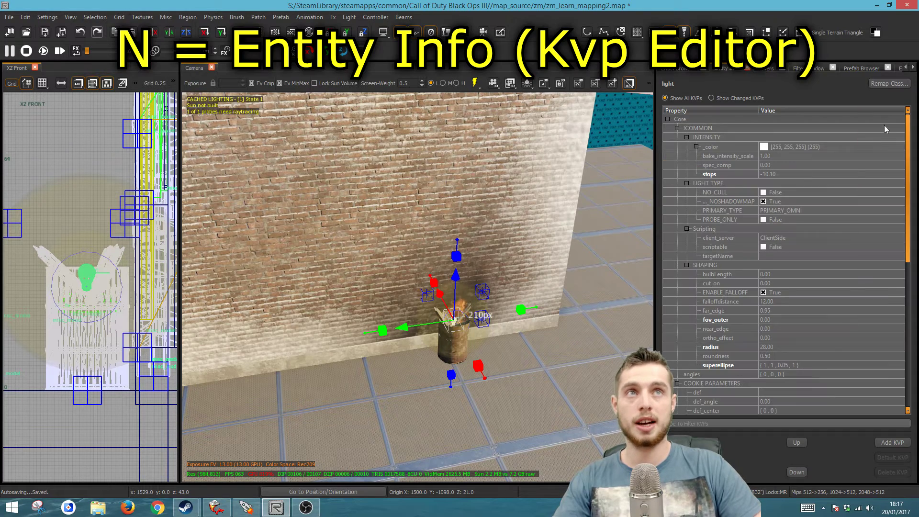
pyautogui.doubleClick(831, 147)
pyautogui.moveTo(487, 264); pyautogui.dragTo(511, 172)
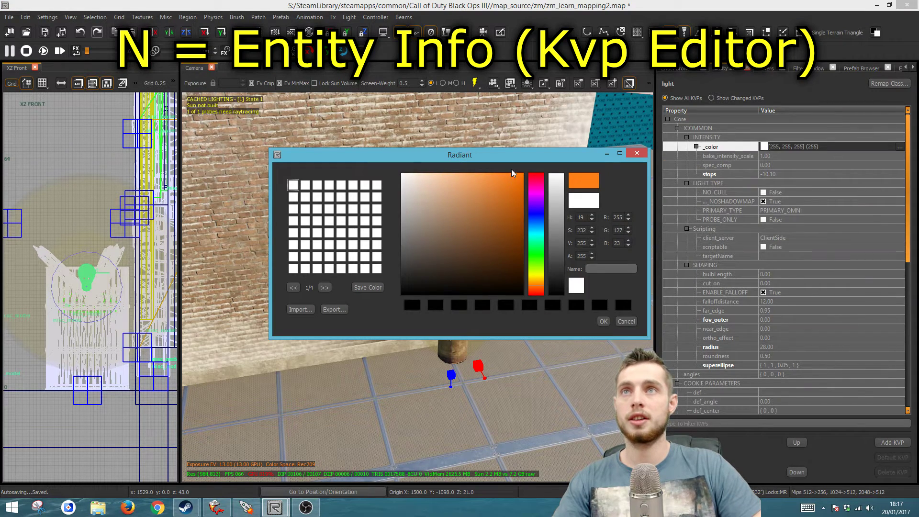
pyautogui.click(603, 321)
pyautogui.click(474, 84)
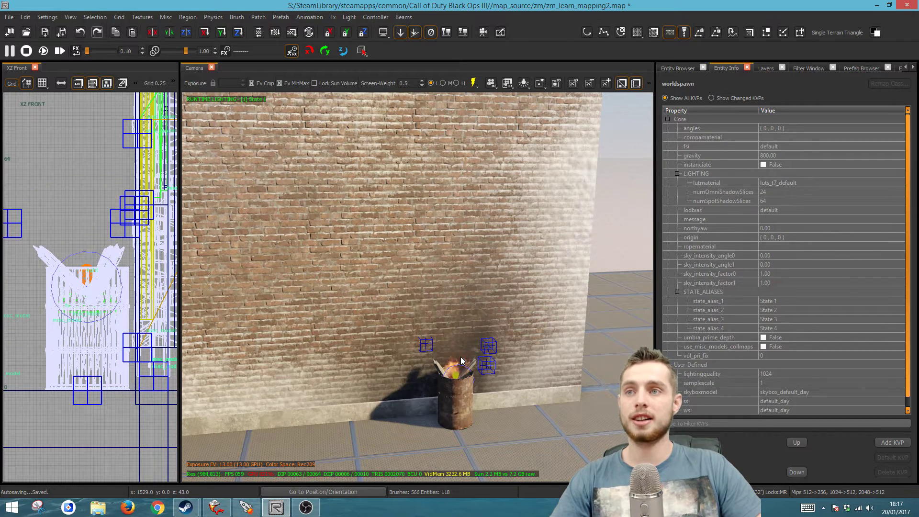
# Step: Select the front face of the concrete skirting behind the barrel and create a terrain patch from it
pyautogui.moveTo(461, 361)
pyautogui.mouseDown(button='right')
pyautogui.moveTo(550, 378)
pyautogui.moveTo(468, 416)
pyautogui.moveTo(461, 388)
pyautogui.moveTo(489, 351)
pyautogui.moveTo(502, 304)
pyautogui.mouseUp(button='right')
pyautogui.click(516, 307)
pyautogui.press('Escape')
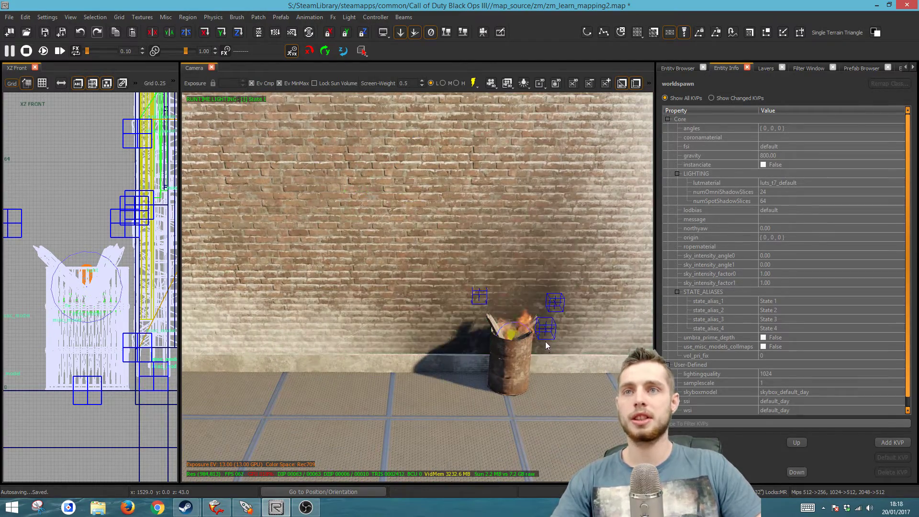
pyautogui.press('Down')
pyautogui.press('Down')
pyautogui.press('Down')
pyautogui.keyDown('shift'); pyautogui.click(455, 270); pyautogui.keyUp('shift')
pyautogui.moveTo(455, 270); pyautogui.dragTo(367, 306, button='right')
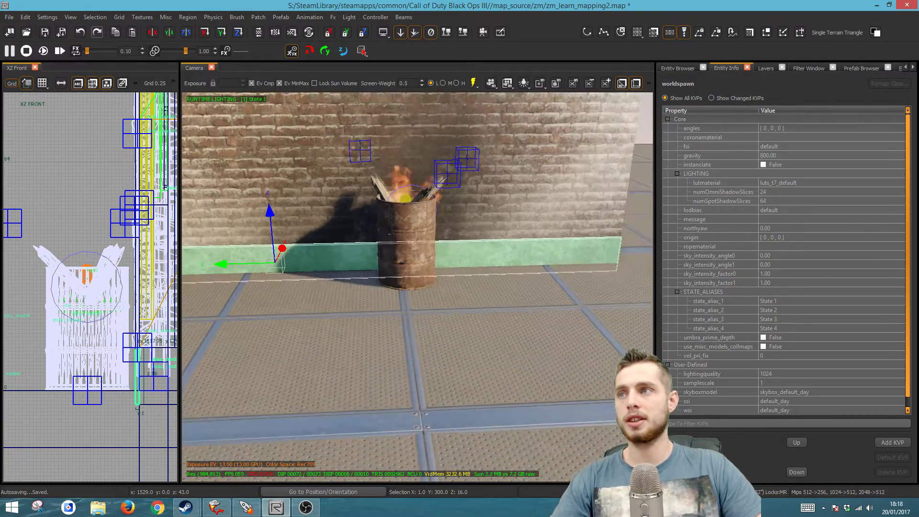
pyautogui.press('Escape')
pyautogui.moveTo(449, 258); pyautogui.dragTo(491, 247, button='right')
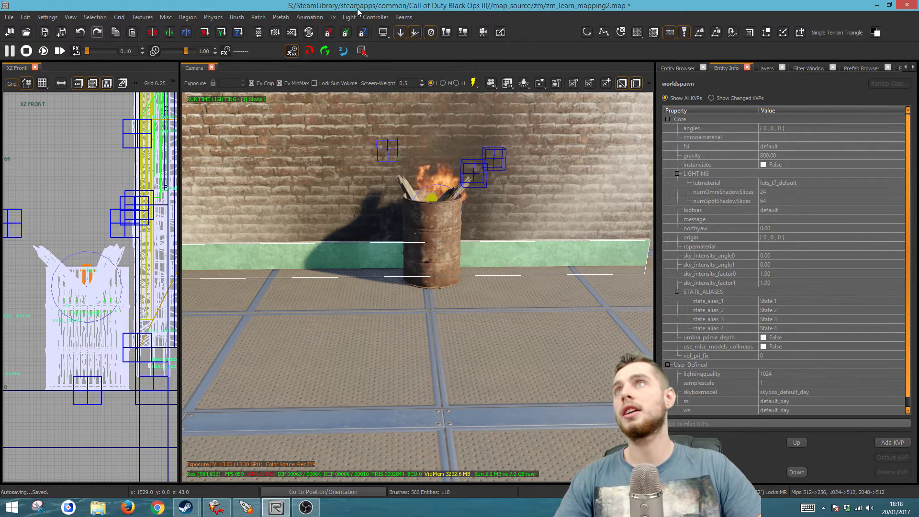
pyautogui.click(303, 18)
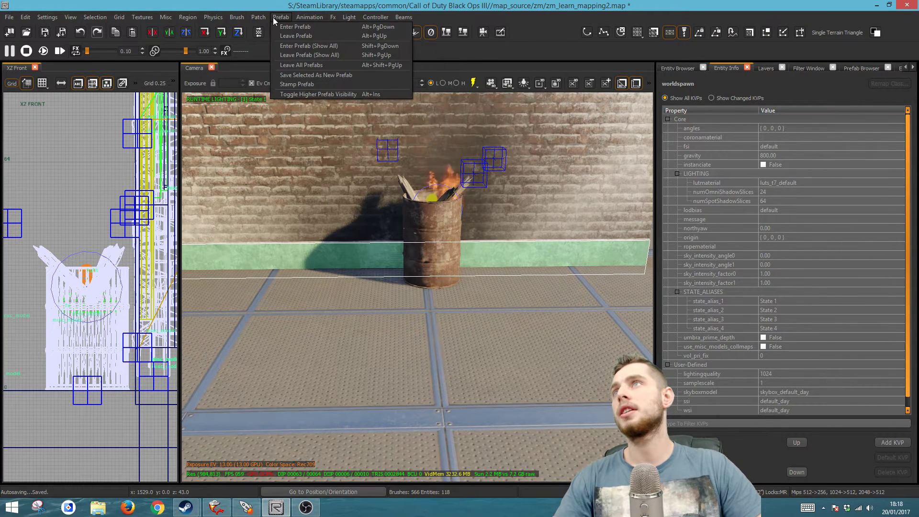
pyautogui.click(421, 46)
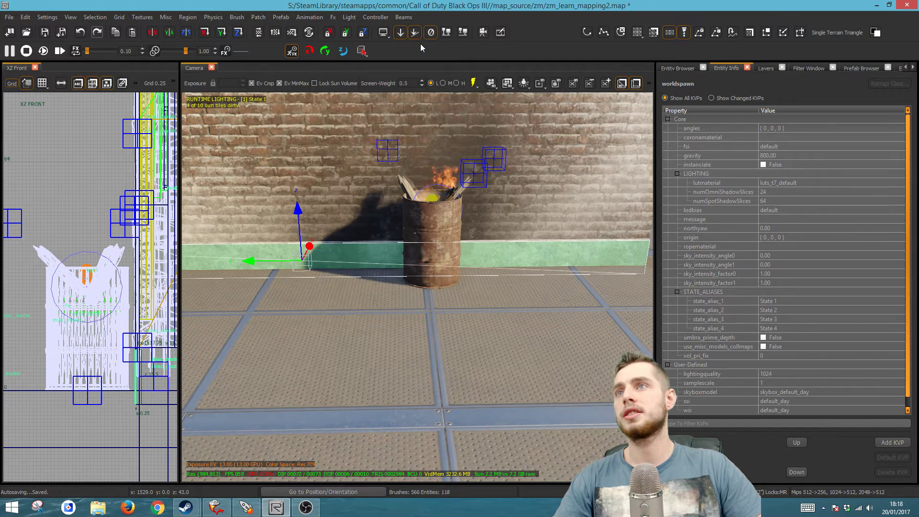
# Step: Move the middle vertices of the skirting patch along the wall toward the barrel and leave vertex editing
pyautogui.click(281, 17)
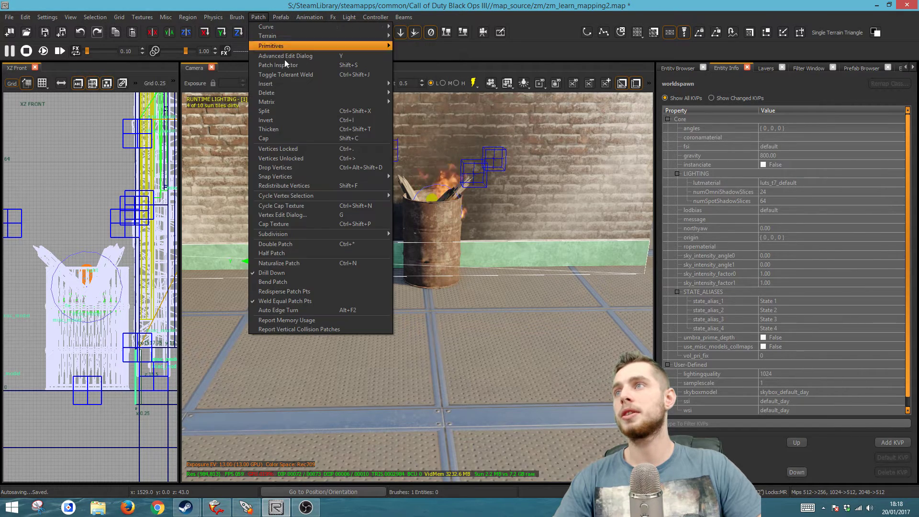
pyautogui.click(349, 254)
pyautogui.scroll(-3, 350, 258)
pyautogui.scroll(2, 349, 259)
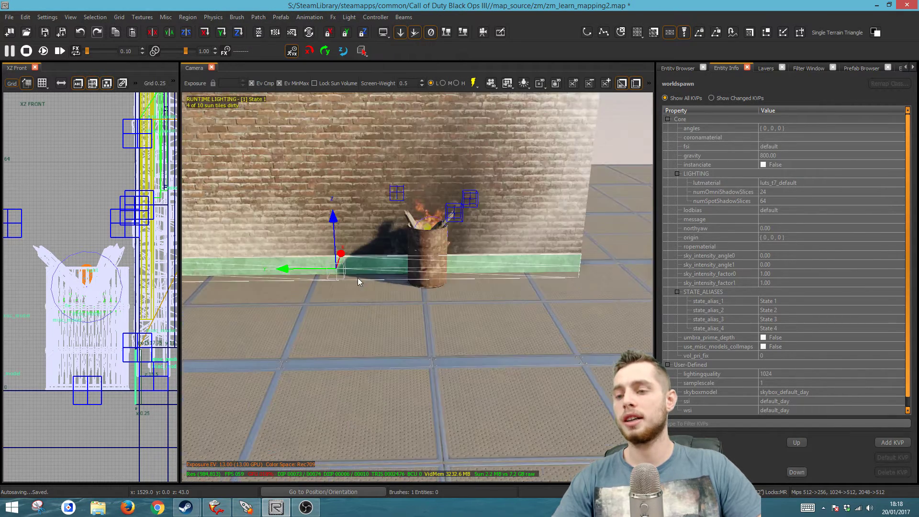
pyautogui.press('v')
pyautogui.moveTo(331, 254); pyautogui.dragTo(356, 305)
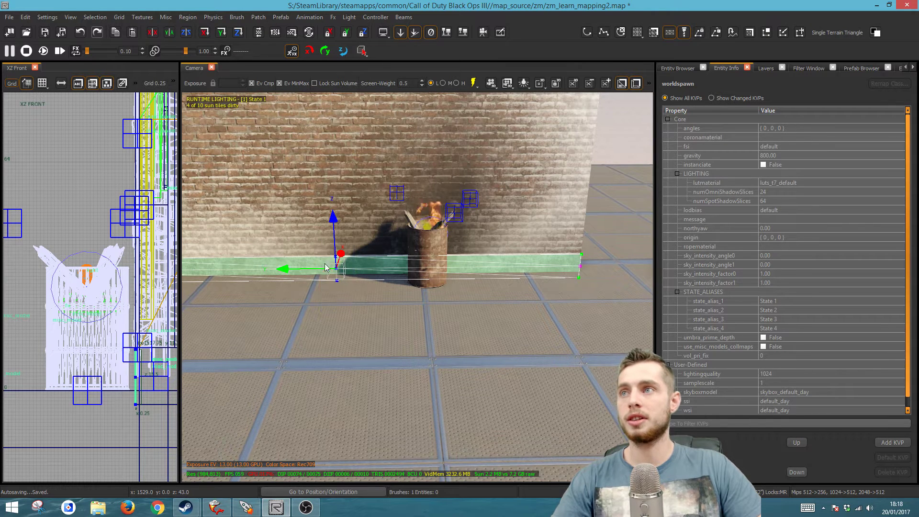
pyautogui.moveTo(287, 268); pyautogui.dragTo(380, 274)
pyautogui.press('Escape')
pyautogui.press('Escape')
pyautogui.moveTo(485, 297); pyautogui.dragTo(468, 273, button='right')
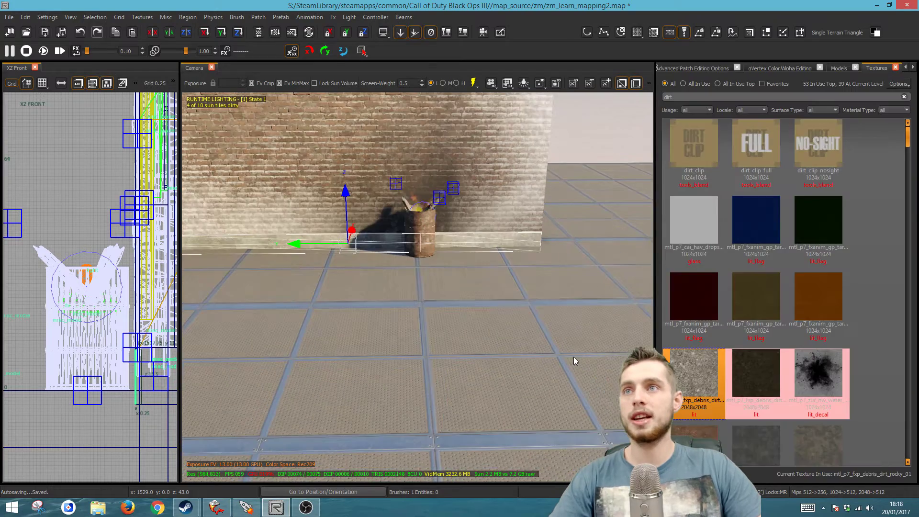
# Step: Try the texture mtl_p7_fxp_debris_dirt_rocky_01_brown on the skirting patch
pyautogui.moveTo(574, 361); pyautogui.dragTo(510, 238, button='right')
pyautogui.press('w')
pyautogui.click(754, 375)
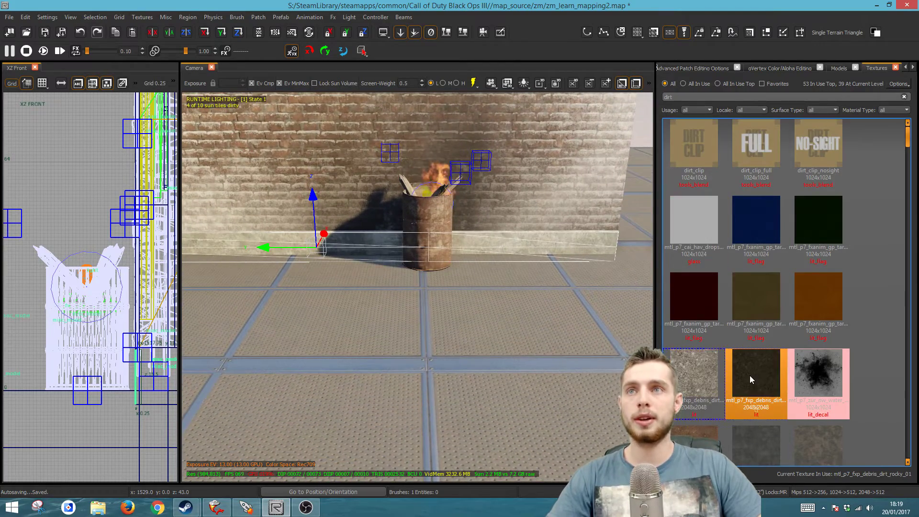
pyautogui.press('s')
pyautogui.press('w')
pyautogui.moveTo(545, 287); pyautogui.dragTo(578, 289, button='right')
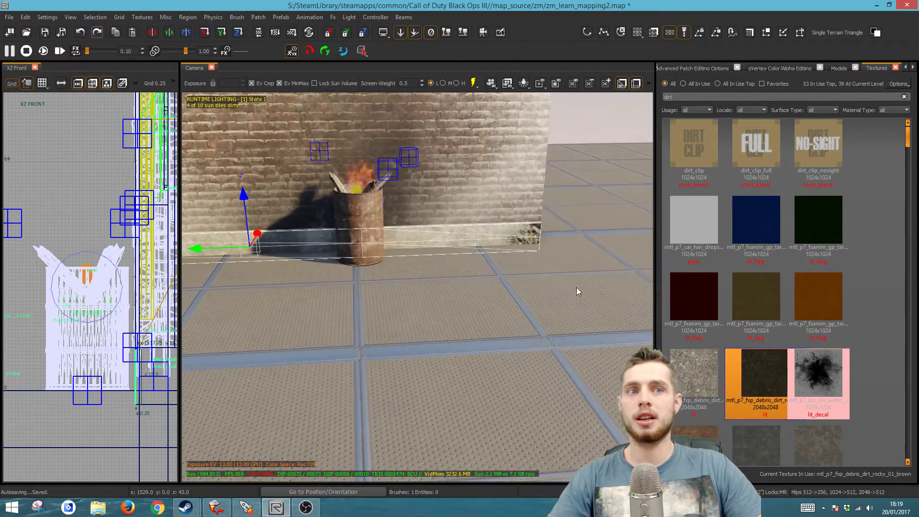
# Step: Filter the textures in use for "snow" and apply t7_decal_grunge_snow_scorching_01 to the skirting patch
pyautogui.click(684, 84)
pyautogui.hotkey('ctrl', 'a')
pyautogui.write('sno')
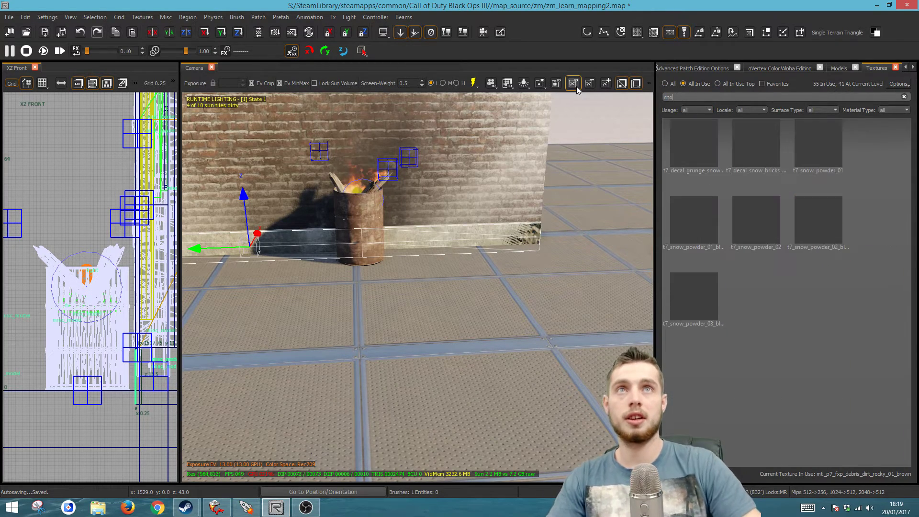
pyautogui.write('w')
pyautogui.click(697, 144)
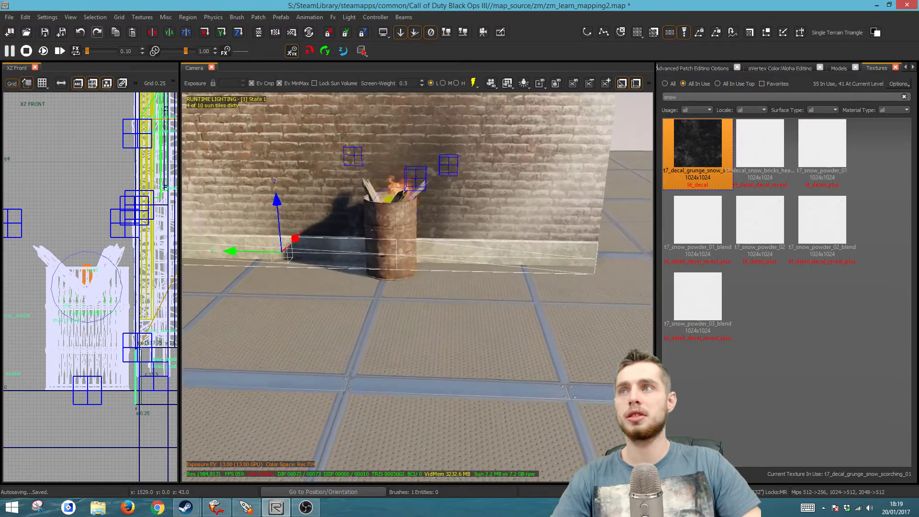
pyautogui.press('s')
pyautogui.moveTo(537, 260); pyautogui.dragTo(537, 263, button='right')
# Step: Open the advanced patch editing options for the skirting patch and deselect the patch
pyautogui.press('y')
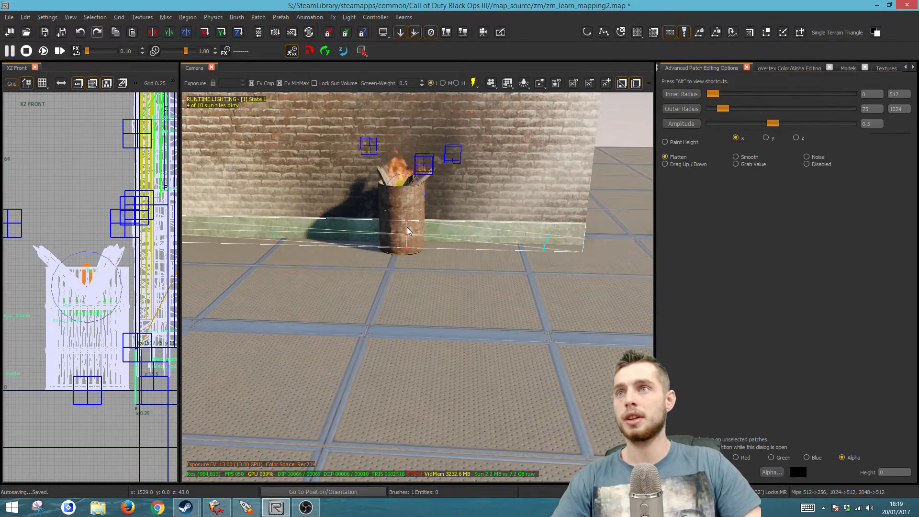
pyautogui.press('Escape')
pyautogui.moveTo(426, 271); pyautogui.dragTo(426, 253, button='right')
pyautogui.press('w')
pyautogui.moveTo(481, 308); pyautogui.dragTo(476, 309, button='right')
# Step: Apply the texture mtl_fxanim_gp_concrete_wall_weathered_01_crack to the three inner wall faces of the brick corridor
pyautogui.hotkey('ctrl', 'Tab')
pyautogui.hotkey('ctrl', 'Tab')
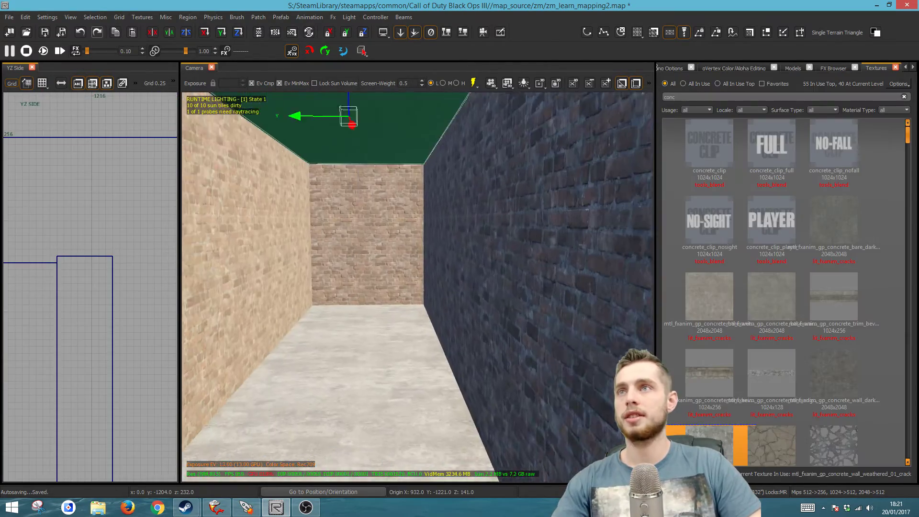
pyautogui.press('Escape')
pyautogui.moveTo(498, 303); pyautogui.dragTo(499, 298, button='right')
pyautogui.keyDown('shift'); pyautogui.moveTo(522, 274); pyautogui.dragTo(343, 257); pyautogui.keyUp('shift')
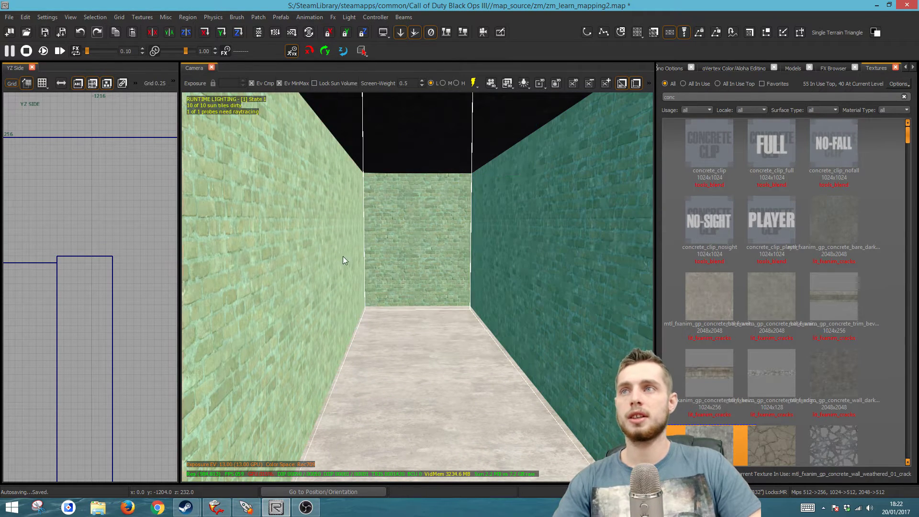
pyautogui.press('Escape')
pyautogui.moveTo(527, 401); pyautogui.dragTo(569, 401, button='right')
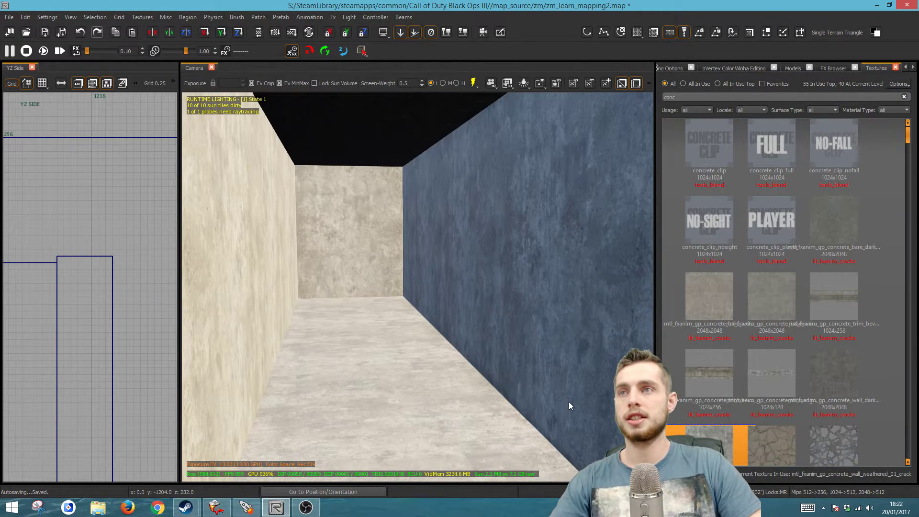
# Step: Cut the shaded long wall of the corridor horizontally to separate a 12-unit-high strip along its base
pyautogui.keyDown('shift'); pyautogui.click(529, 305); pyautogui.keyUp('shift')
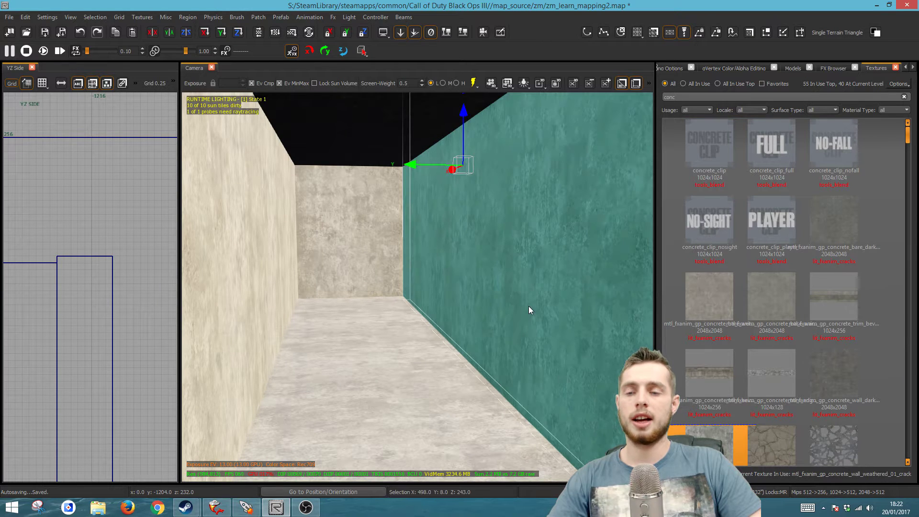
pyautogui.press('Escape')
pyautogui.keyDown('shift'); pyautogui.click(466, 321); pyautogui.keyUp('shift')
pyautogui.scroll(-9, 172, 172)
pyautogui.scroll(6, 47, 407)
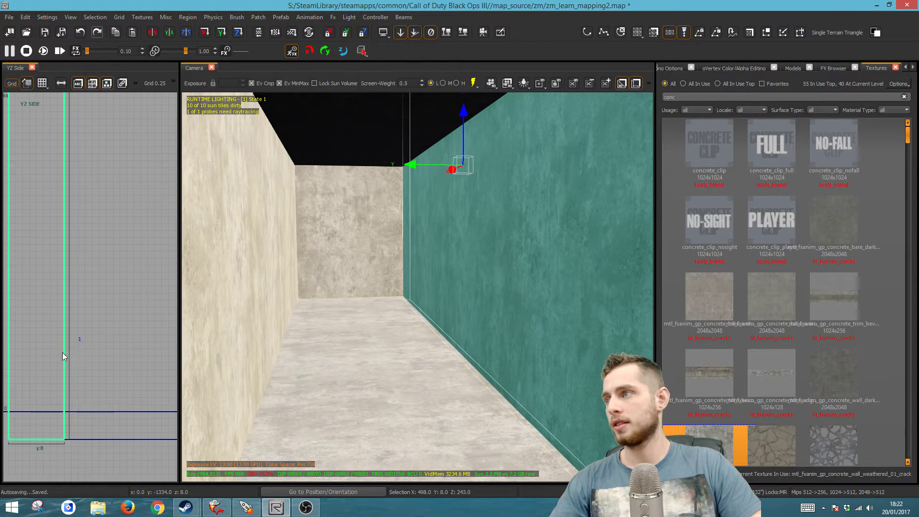
pyautogui.click(25, 352)
pyautogui.press('Return')
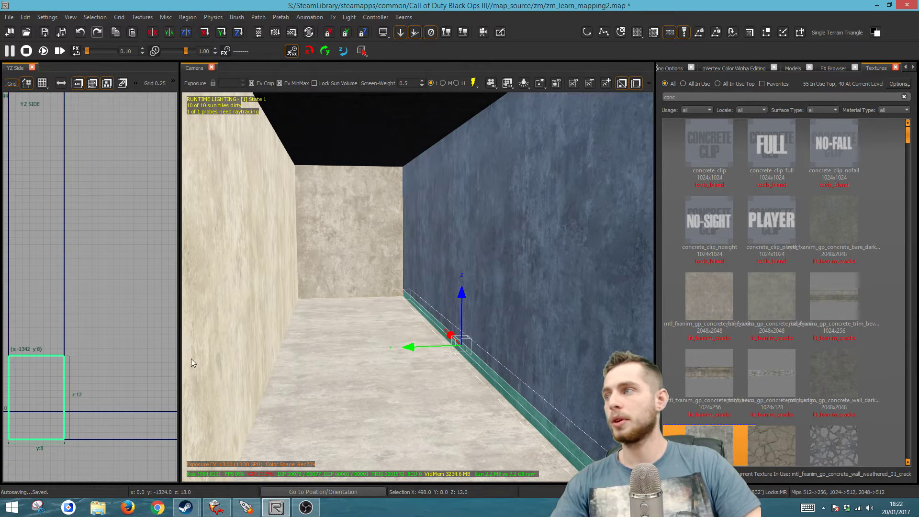
# Step: Widen the base strip to 10 units and cut a bevel along its protruding upper edge
pyautogui.moveTo(80, 372); pyautogui.dragTo(95, 371)
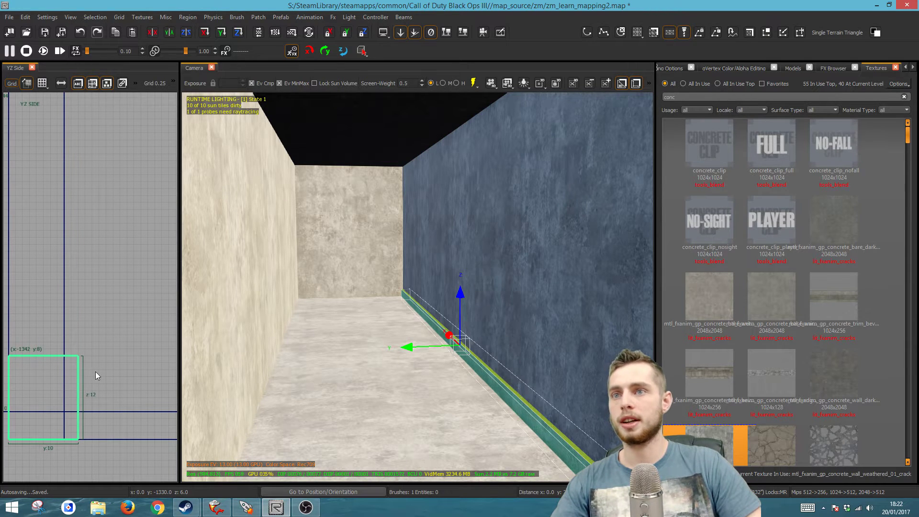
pyautogui.scroll(2, 74, 358)
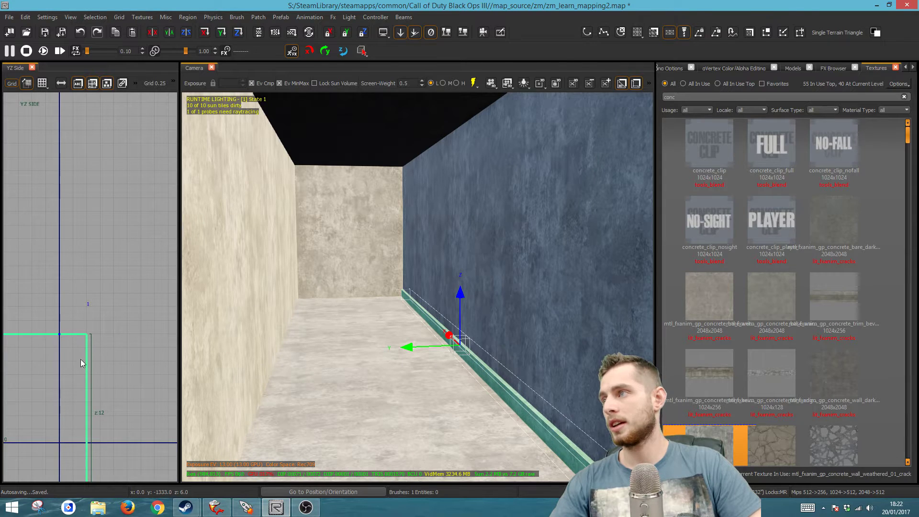
pyautogui.keyDown('ctrl'); pyautogui.rightClick(86, 362); pyautogui.keyUp('ctrl')
pyautogui.press('Escape')
pyautogui.press('Up')
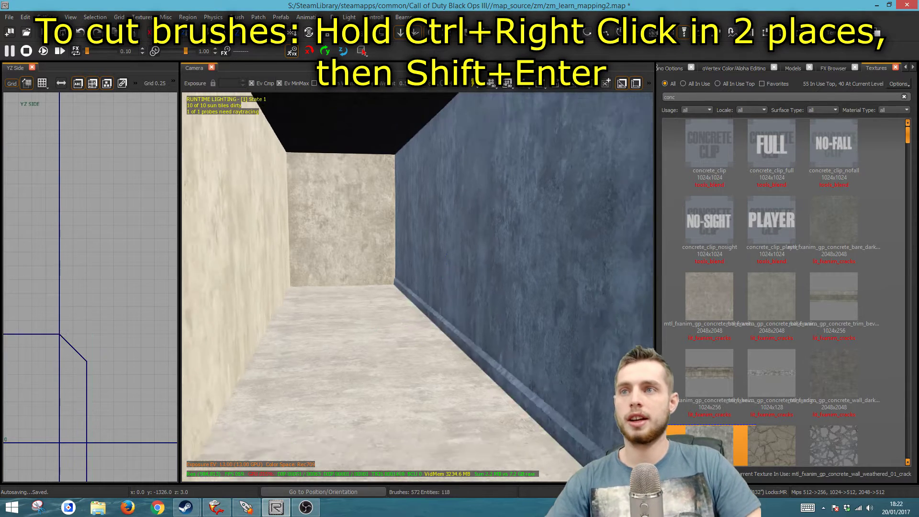
# Step: Create a terrain patch from the shaded wall face above the skirting with Faces to Terrain
pyautogui.moveTo(488, 408); pyautogui.dragTo(520, 402, button='right')
pyautogui.keyDown('shift'); pyautogui.click(520, 402); pyautogui.keyUp('shift')
pyautogui.moveTo(377, 384)
pyautogui.mouseDown(button='right')
pyautogui.moveTo(400, 384)
pyautogui.moveTo(401, 395)
pyautogui.moveTo(378, 400)
pyautogui.mouseUp(button='right')
pyautogui.press('Escape')
pyautogui.keyDown('shift'); pyautogui.click(511, 288); pyautogui.keyUp('shift')
pyautogui.press('Escape')
pyautogui.keyDown('shift'); pyautogui.click(490, 316); pyautogui.keyUp('shift')
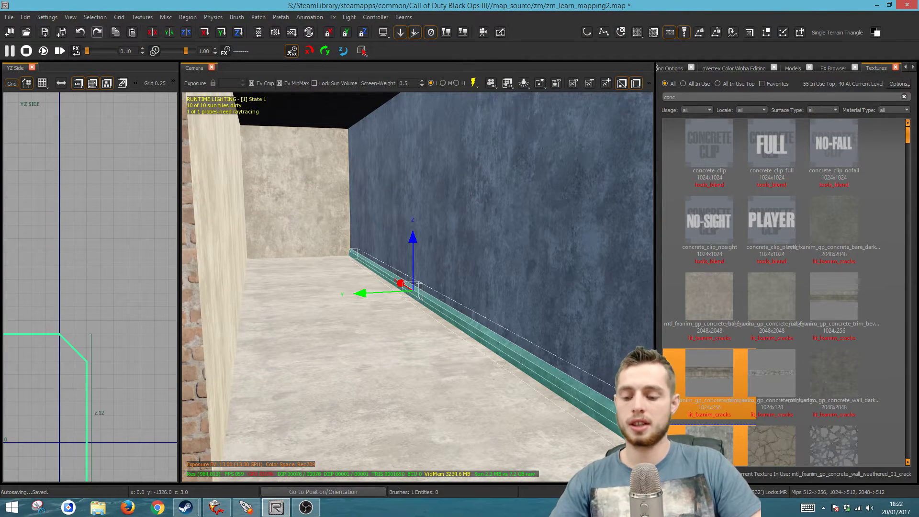
pyautogui.moveTo(392, 352); pyautogui.dragTo(480, 367, button='right')
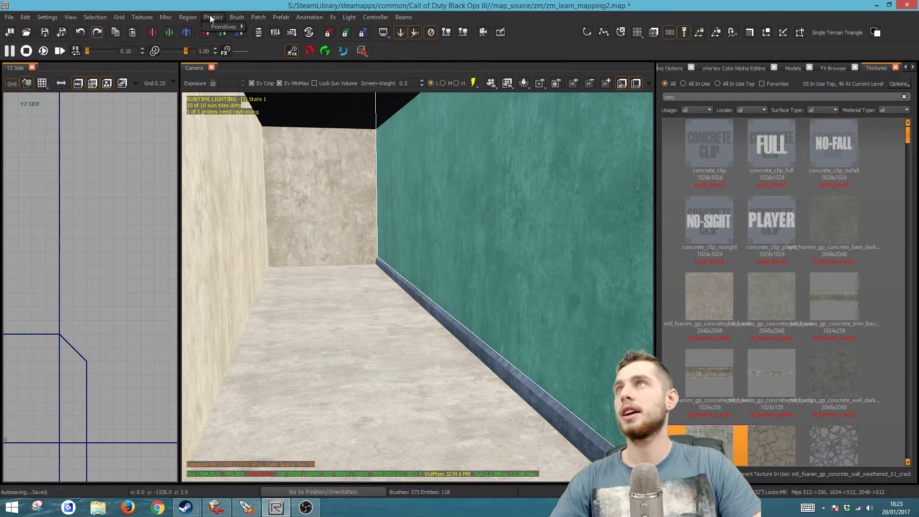
pyautogui.click(258, 17)
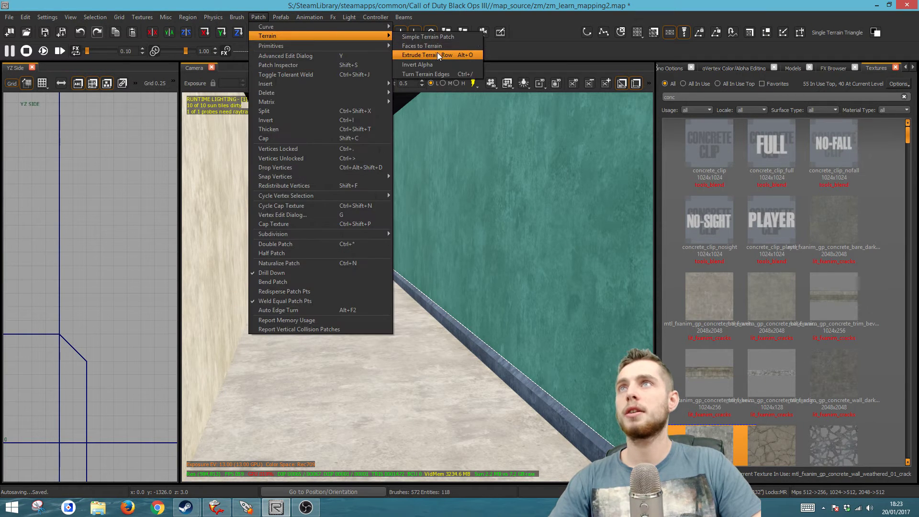
pyautogui.click(439, 53)
pyautogui.moveTo(307, 208); pyautogui.dragTo(357, 256, button='right')
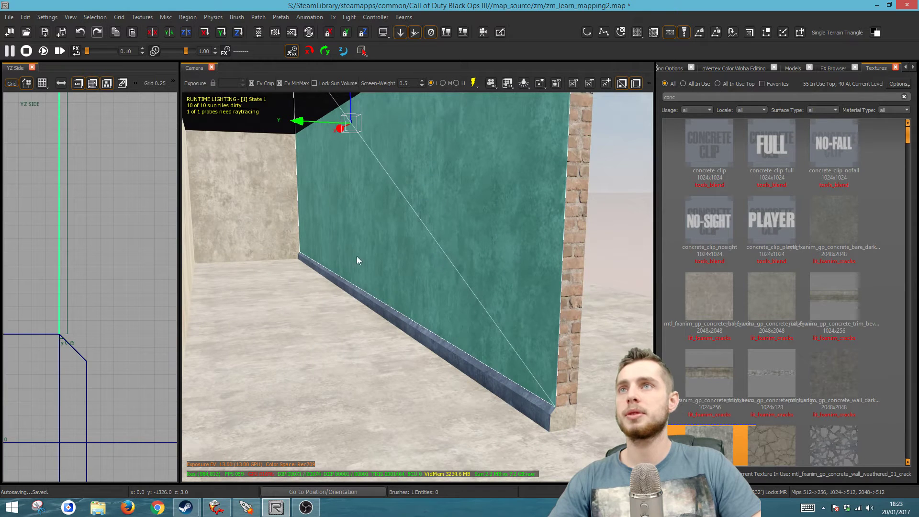
# Step: Double the wall's terrain patch three times to make its mesh denser
pyautogui.click(262, 17)
pyautogui.moveTo(328, 227)
pyautogui.click(411, 232)
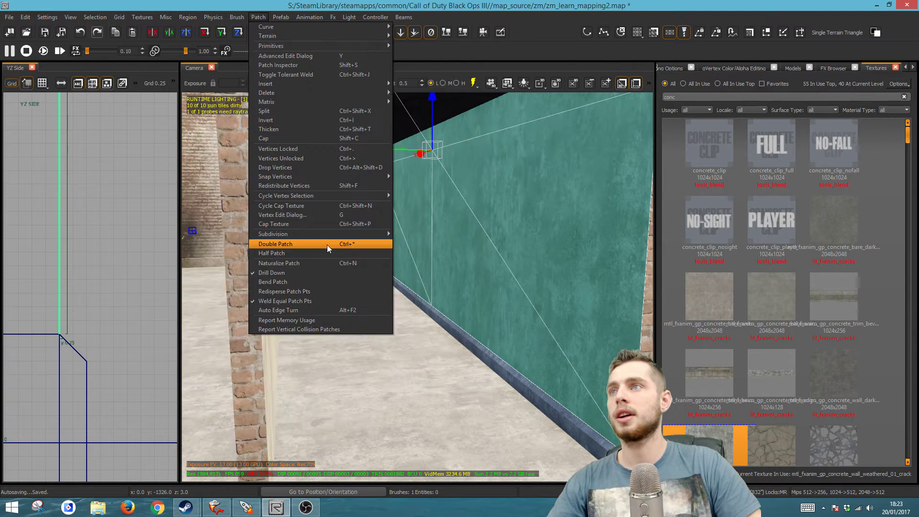
pyautogui.click(326, 245)
pyautogui.click(265, 18)
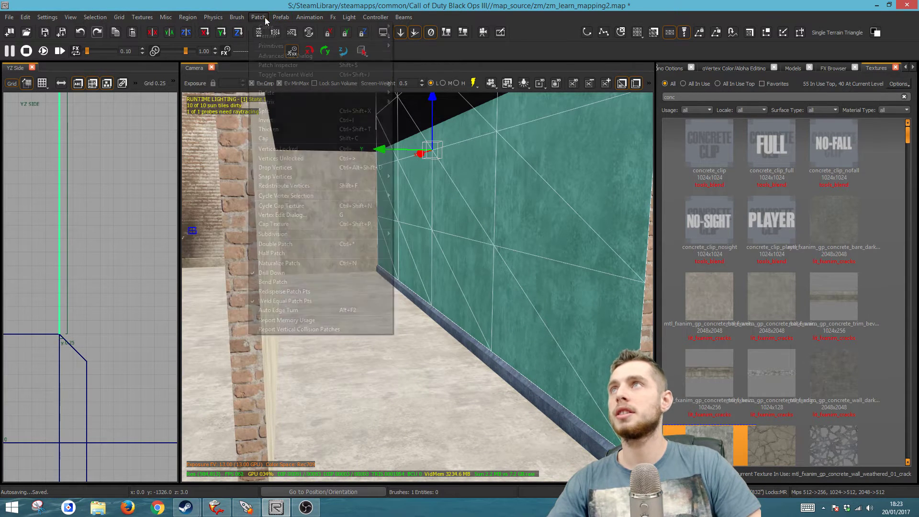
pyautogui.click(301, 242)
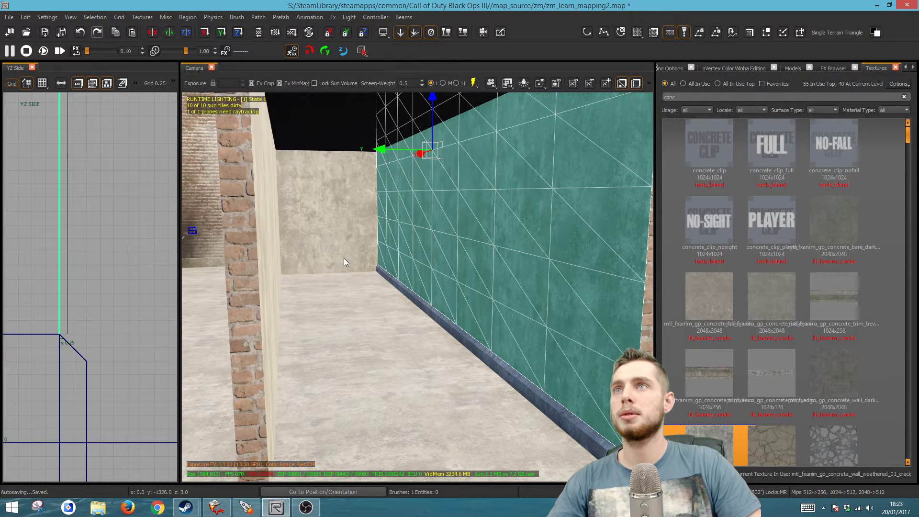
# Step: Filter the textures for "burn" and apply t7_decal_damage_burned to the wall's terrain patch
pyautogui.press('Escape')
pyautogui.moveTo(494, 330); pyautogui.dragTo(502, 287, button='right')
pyautogui.keyDown('shift'); pyautogui.click(485, 321); pyautogui.keyUp('shift')
pyautogui.press('v')
pyautogui.press('v')
pyautogui.press('f')
pyautogui.write('t')
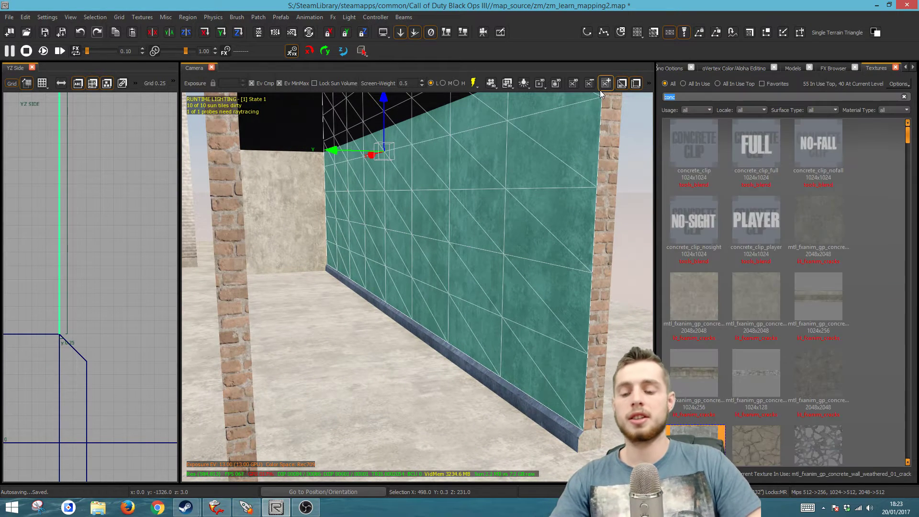
pyautogui.write('burn')
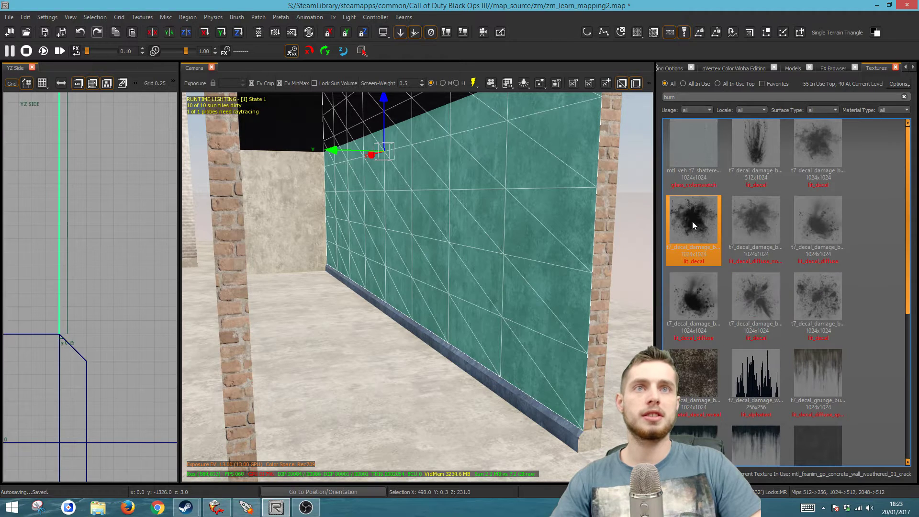
pyautogui.click(701, 361)
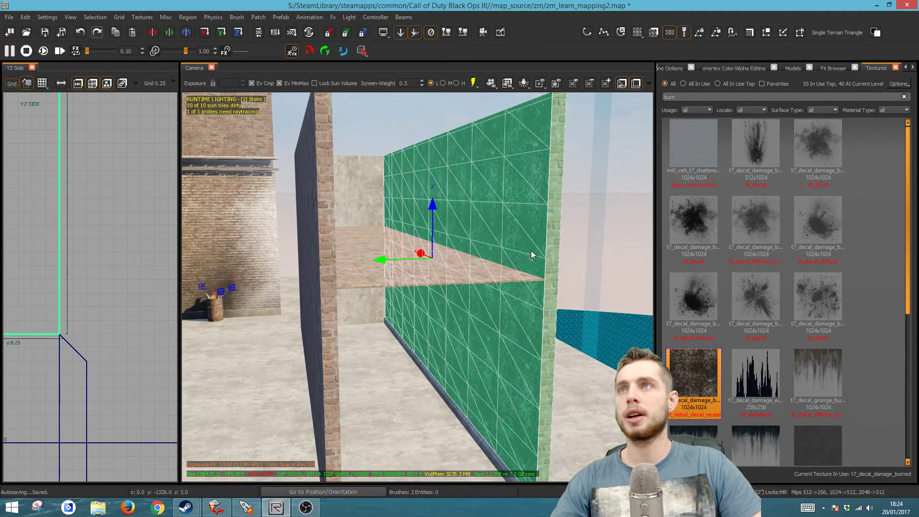
# Step: Lower the tops of the corridor walls and the burned patch to the roof, making the patch 133 units high
pyautogui.scroll(-6, 57, 268)
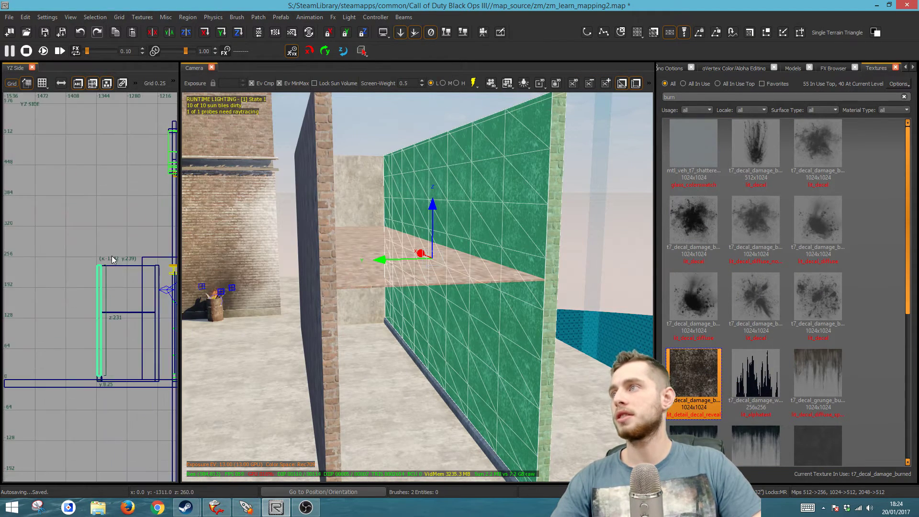
pyautogui.scroll(5, 106, 272)
pyautogui.keyDown('shift'); pyautogui.click(348, 203); pyautogui.keyUp('shift')
pyautogui.keyDown('shift'); pyautogui.click(324, 202); pyautogui.keyUp('shift')
pyautogui.moveTo(143, 210); pyautogui.dragTo(153, 357)
pyautogui.press('Escape')
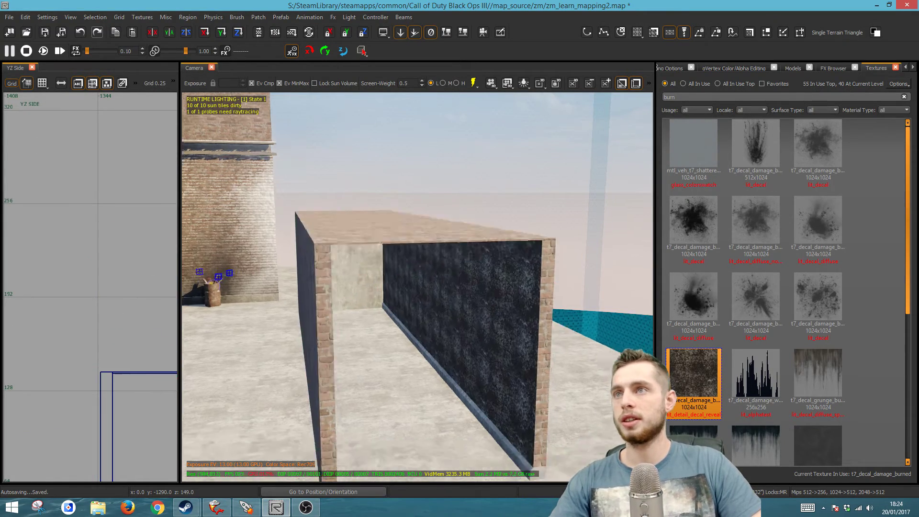
# Step: Select the t7_decal_damage_burned patch on the corridor wall and open its advanced patch editing options
pyautogui.press('Up')
pyautogui.keyDown('shift'); pyautogui.click(508, 333); pyautogui.keyUp('shift')
pyautogui.rightClick(510, 330)
pyautogui.moveTo(552, 351)
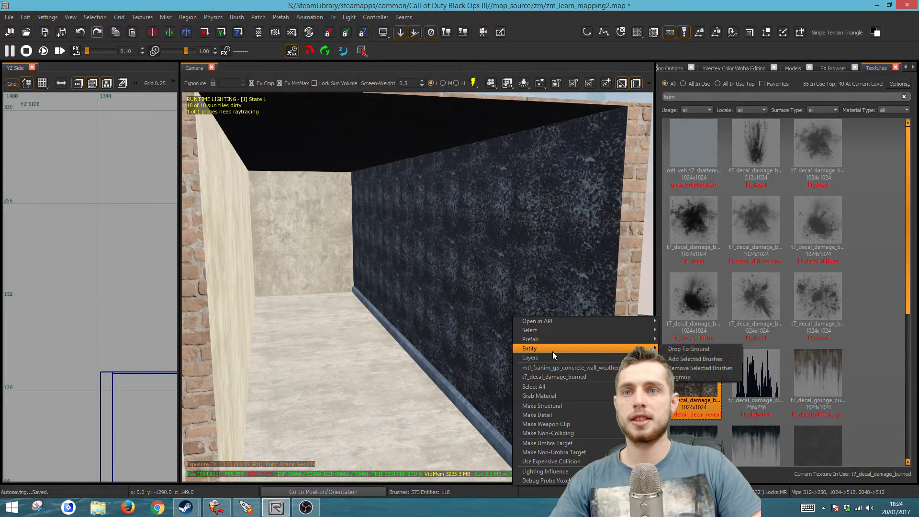
pyautogui.click(564, 377)
pyautogui.press('t')
pyautogui.press('y')
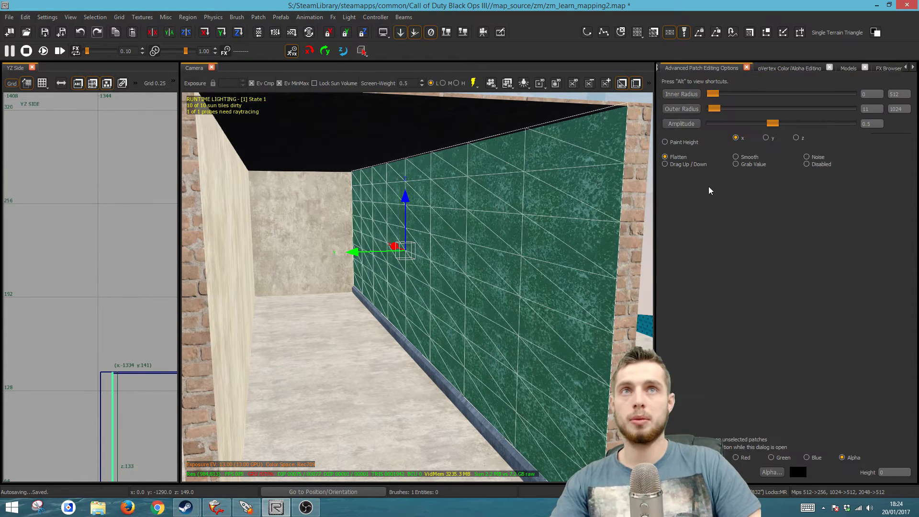
# Step: Paint the alpha of the burned patch with an outer radius of 11 to fade the burn across the wall
pyautogui.moveTo(461, 295)
pyautogui.mouseDown()
pyautogui.moveTo(525, 325)
pyautogui.moveTo(439, 177)
pyautogui.mouseUp()
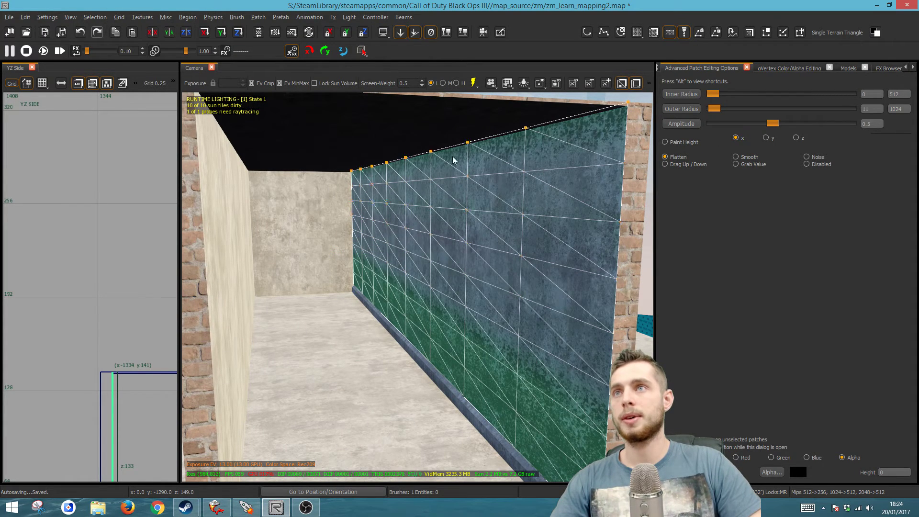
pyautogui.moveTo(493, 127); pyautogui.dragTo(458, 421)
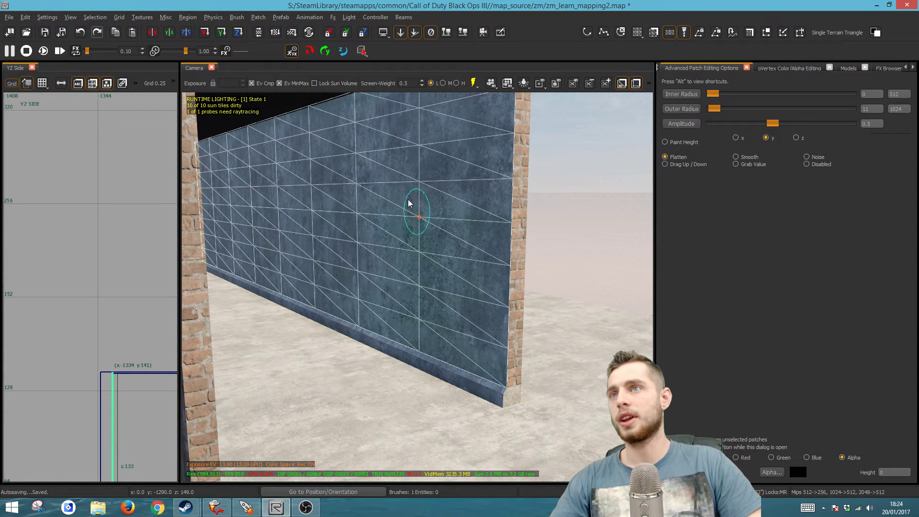
pyautogui.moveTo(423, 312); pyautogui.dragTo(430, 330, button='right')
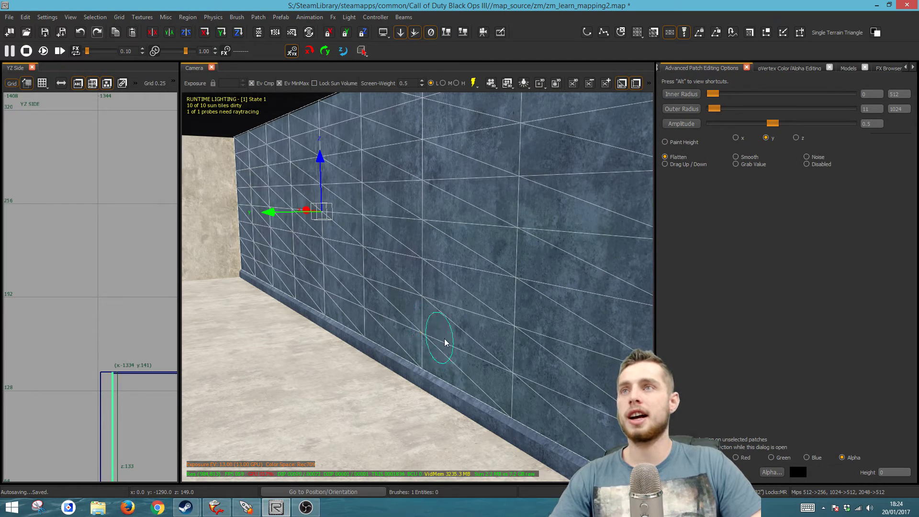
pyautogui.moveTo(450, 330); pyautogui.dragTo(446, 335, button='right')
pyautogui.moveTo(440, 207); pyautogui.dragTo(443, 213, button='right')
pyautogui.moveTo(398, 276); pyautogui.dragTo(405, 223, button='right')
pyautogui.press('Escape')
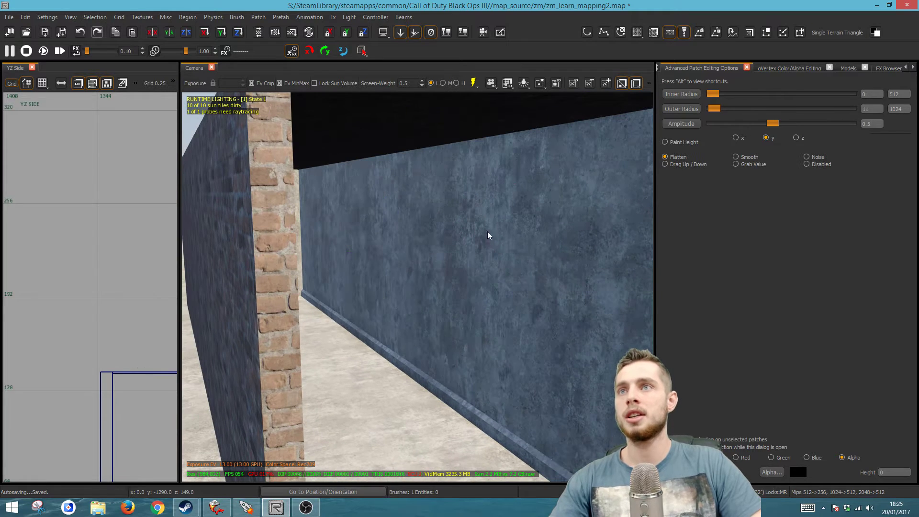
# Step: Draw a 12 by 9 unit brush beside the shaded corridor wall and convert it into a cylinder patch
pyautogui.scroll(-5, 40, 353)
pyautogui.hotkey('ctrl', 'Tab')
pyautogui.scroll(3, 87, 333)
pyautogui.moveTo(158, 321); pyautogui.dragTo(108, 334, button='right')
pyautogui.moveTo(110, 338); pyautogui.dragTo(106, 334)
pyautogui.click(258, 17)
pyautogui.moveTo(289, 47)
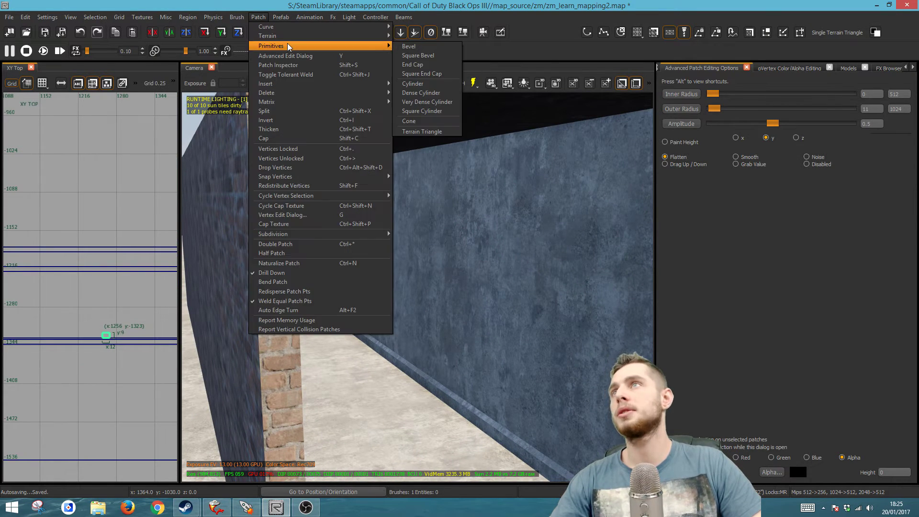
pyautogui.click(417, 83)
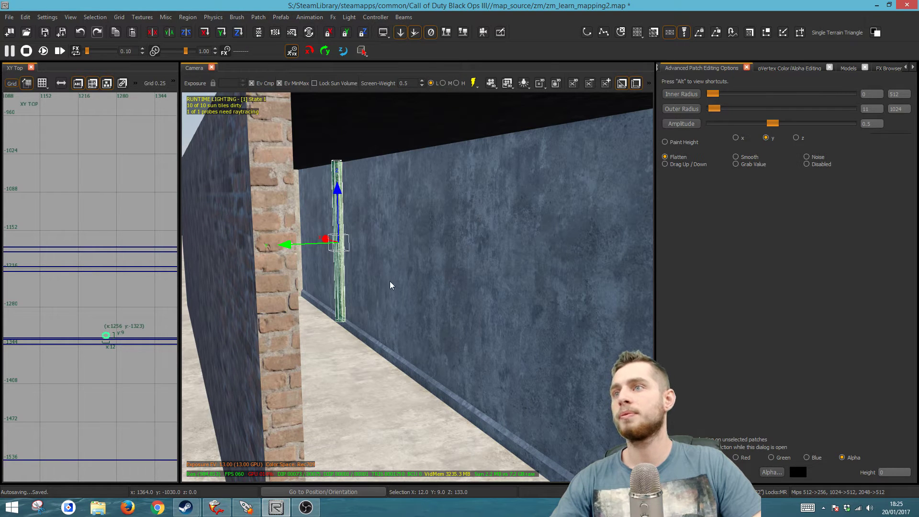
# Step: Shrink the cylinder to a thin pipe about 3 units wide standing close to the wall
pyautogui.scroll(8, 106, 330)
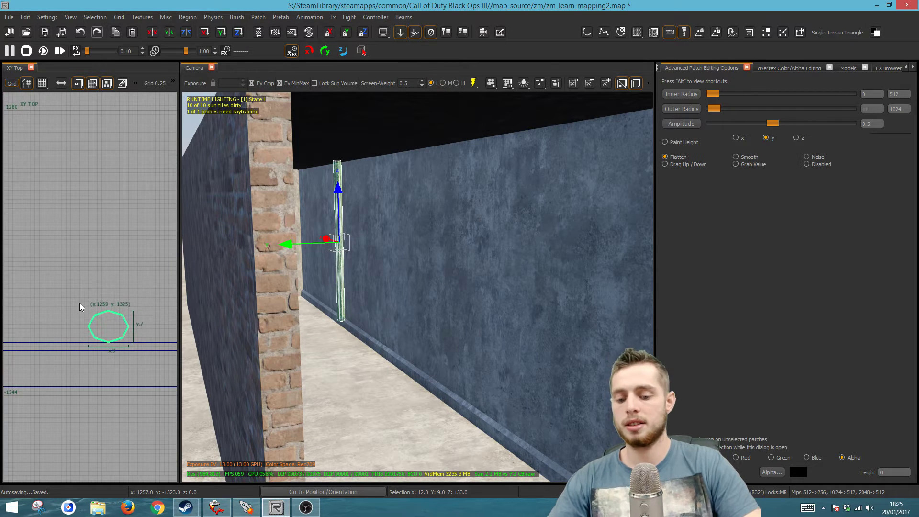
pyautogui.moveTo(368, 359)
pyautogui.mouseDown(button='right')
pyautogui.moveTo(397, 356)
pyautogui.moveTo(367, 359)
pyautogui.mouseUp(button='right')
pyautogui.moveTo(75, 303); pyautogui.dragTo(93, 322)
pyautogui.press('Escape')
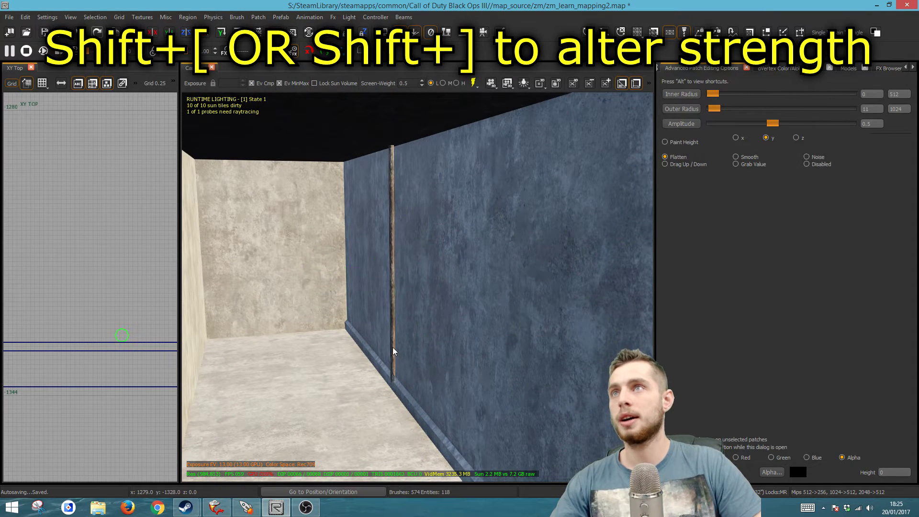
# Step: Extend the lower end of the pipe down past the skirting, making the pipe 146 units long
pyautogui.keyDown('shift'); pyautogui.click(393, 351); pyautogui.keyUp('shift')
pyautogui.hotkey('ctrl', 'Tab')
pyautogui.scroll(-7, 110, 362)
pyautogui.scroll(6, 102, 399)
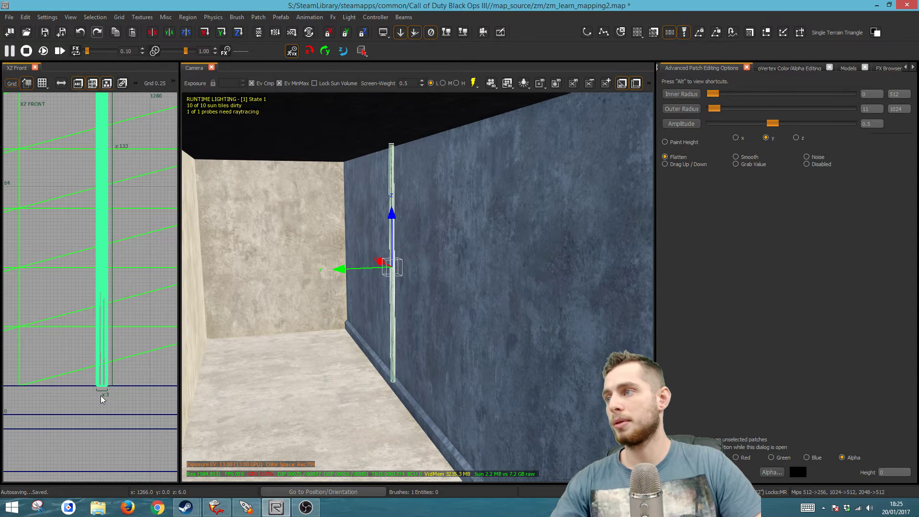
pyautogui.moveTo(102, 400); pyautogui.dragTo(102, 444)
pyautogui.press('Escape')
pyautogui.moveTo(372, 155); pyautogui.dragTo(388, 171, button='right')
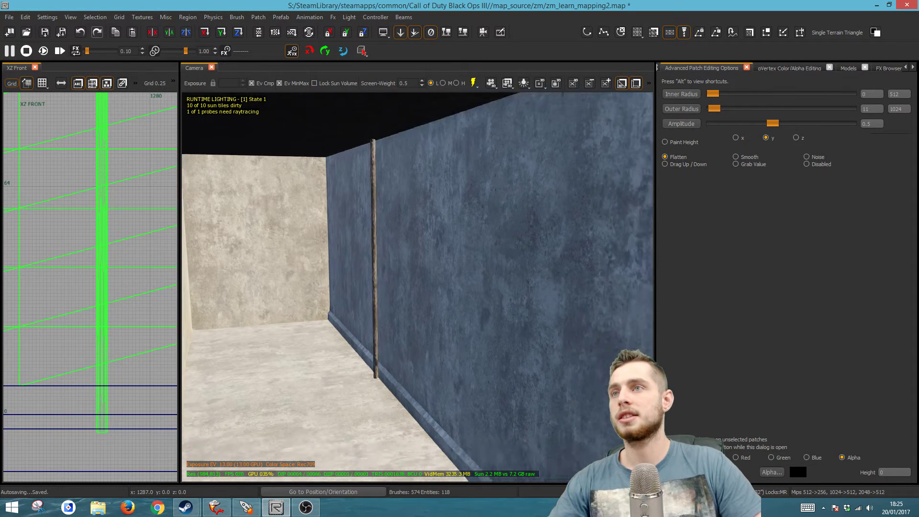
# Step: Search the materials for metal and apply t7_aqu_metal_panel_horizontal_painted_matte to the pipe
pyautogui.keyDown('shift'); pyautogui.click(389, 194); pyautogui.keyUp('shift')
pyautogui.press('t')
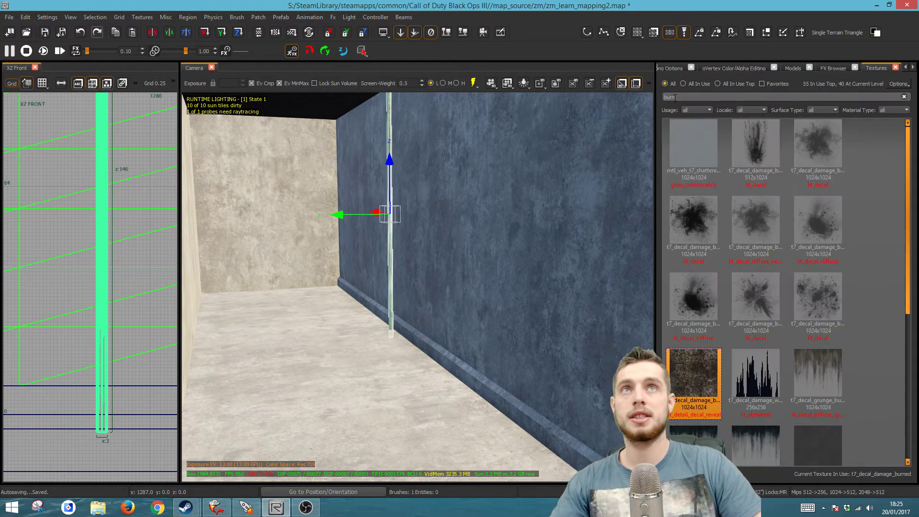
pyautogui.write('metal')
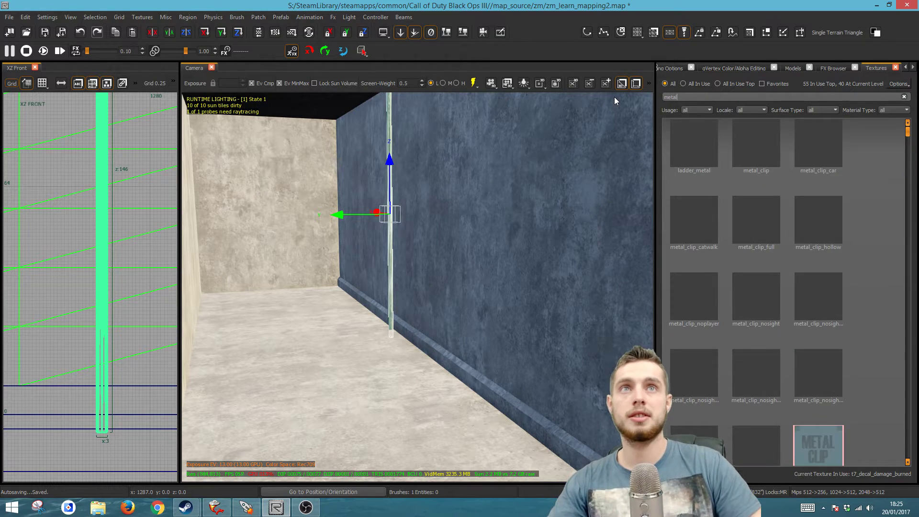
pyautogui.scroll(-1, 794, 262)
pyautogui.click(756, 356)
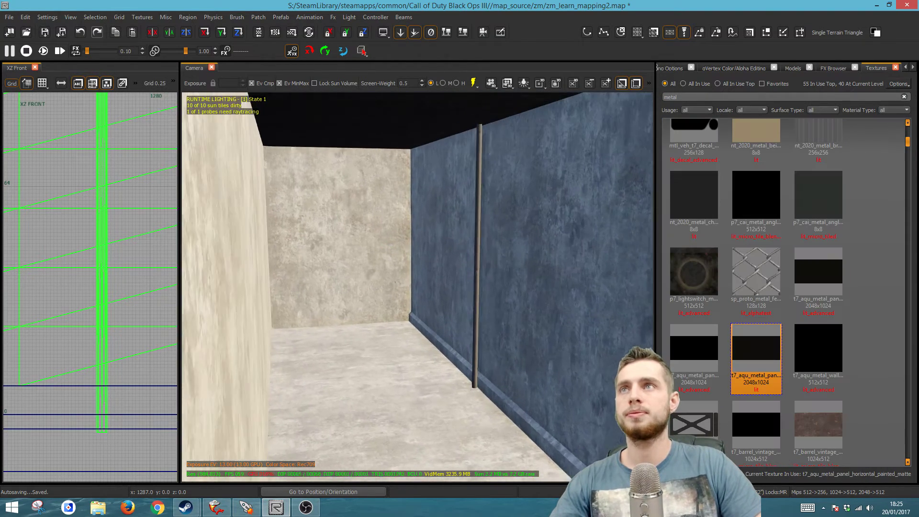
pyautogui.moveTo(417, 287); pyautogui.dragTo(445, 287, button='right')
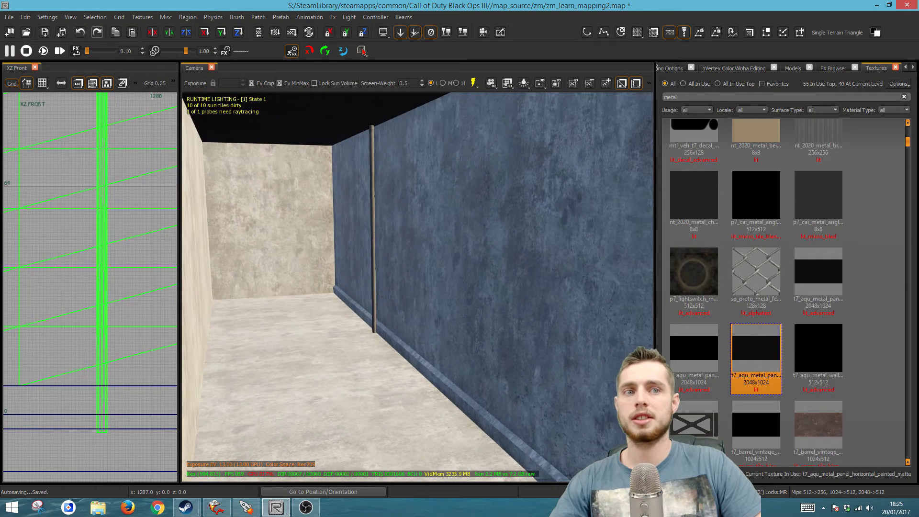
pyautogui.moveTo(366, 263); pyautogui.dragTo(496, 223, button='right')
# Step: Lower the top of the metal pipe to shorten it to 73 units
pyautogui.click(471, 218)
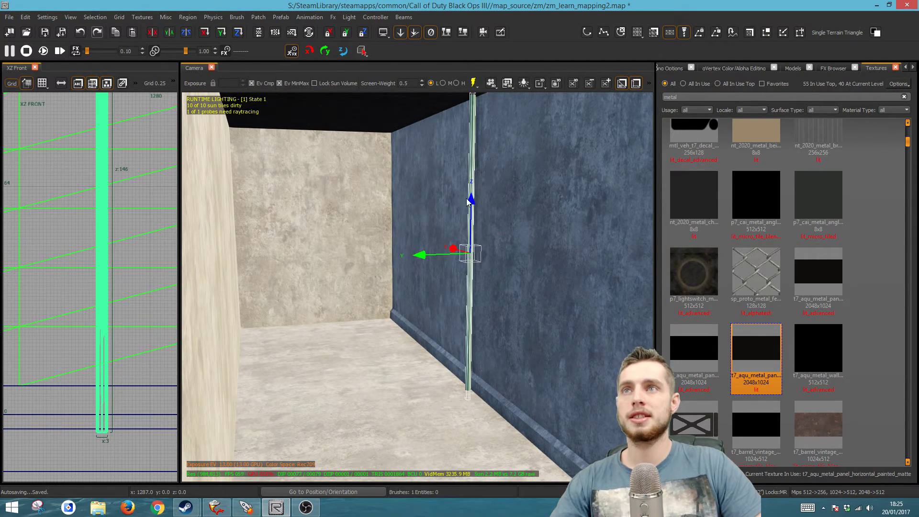
pyautogui.scroll(-3, 144, 315)
pyautogui.moveTo(124, 142); pyautogui.dragTo(126, 254)
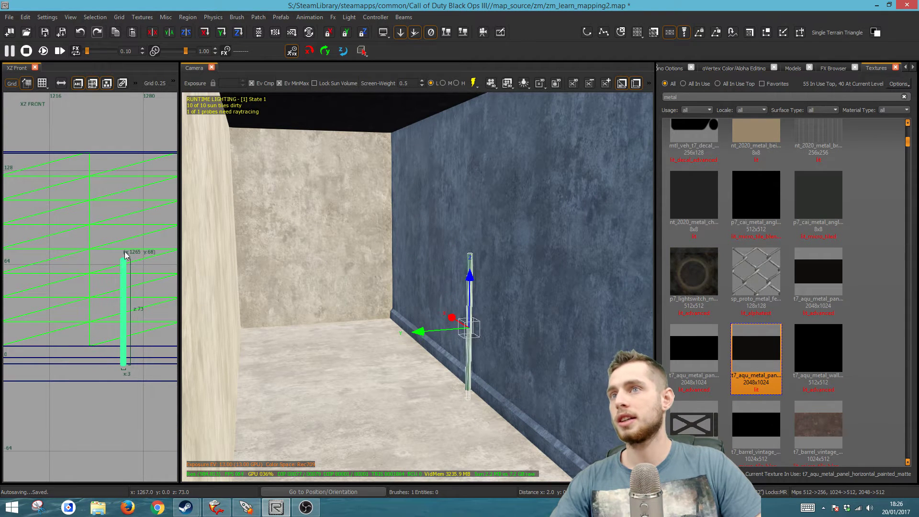
# Step: Duplicate the pipe above the lower section and resize another copy into a short joint between the two sections
pyautogui.press('space')
pyautogui.moveTo(125, 305); pyautogui.dragTo(124, 191)
pyautogui.press('space')
pyautogui.moveTo(124, 191)
pyautogui.mouseDown()
pyautogui.moveTo(144, 213)
pyautogui.moveTo(121, 285)
pyautogui.mouseUp()
pyautogui.scroll(5, 121, 285)
pyautogui.moveTo(106, 429)
pyautogui.mouseDown()
pyautogui.moveTo(111, 280)
pyautogui.moveTo(120, 314)
pyautogui.mouseUp()
pyautogui.moveTo(117, 363); pyautogui.dragTo(117, 348)
# Step: Pull a lower edge vertex of the short joint sideways to make the metal look torn
pyautogui.scroll(3, 125, 316)
pyautogui.press('v')
pyautogui.moveTo(83, 355); pyautogui.dragTo(43, 355)
pyautogui.moveTo(378, 191); pyautogui.dragTo(444, 265, button='right')
pyautogui.press('Escape')
# Step: Pull further joint vertices upward and extend the top of the lower pipe section to meet the broken joint
pyautogui.keyDown('shift'); pyautogui.click(393, 254); pyautogui.keyUp('shift')
pyautogui.press('v')
pyautogui.click(413, 276)
pyautogui.moveTo(412, 221); pyautogui.dragTo(412, 153)
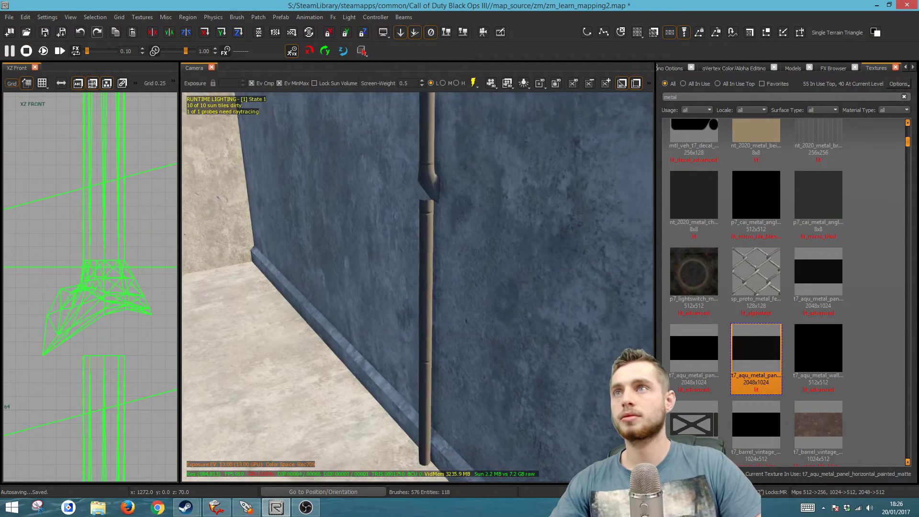
pyautogui.keyDown('shift'); pyautogui.click(437, 268); pyautogui.keyUp('shift')
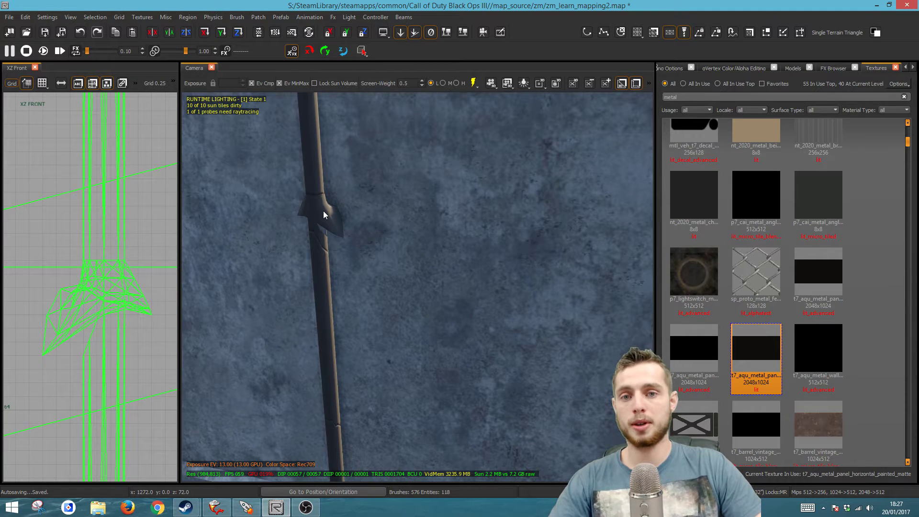
pyautogui.moveTo(323, 211); pyautogui.dragTo(367, 233, button='right')
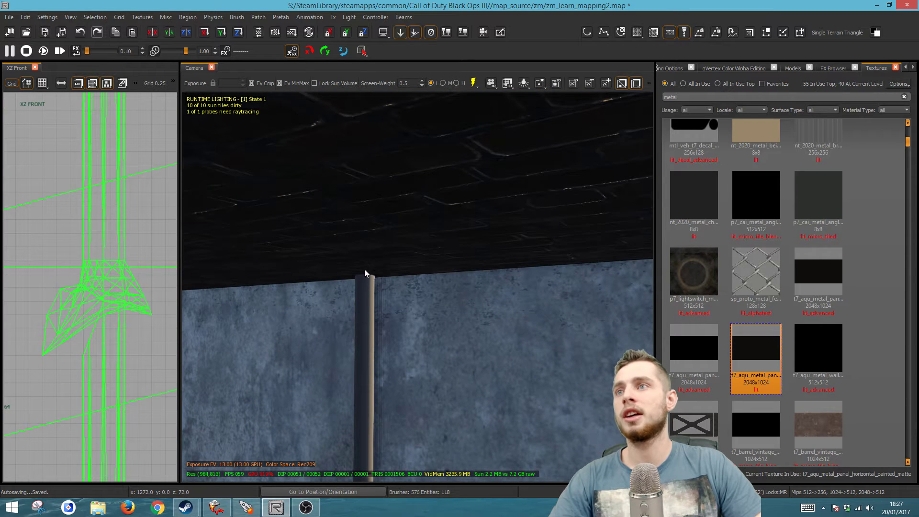
# Step: Move the wall decal patch's nearest column of vertices along the wall so it lines up with the pipe
pyautogui.moveTo(398, 271)
pyautogui.mouseDown(button='right')
pyautogui.moveTo(408, 278)
pyautogui.moveTo(409, 268)
pyautogui.moveTo(402, 315)
pyautogui.moveTo(373, 330)
pyautogui.moveTo(397, 330)
pyautogui.moveTo(399, 283)
pyautogui.moveTo(451, 319)
pyautogui.mouseUp(button='right')
pyautogui.keyDown('shift'); pyautogui.click(392, 232); pyautogui.keyUp('shift')
pyautogui.press('v')
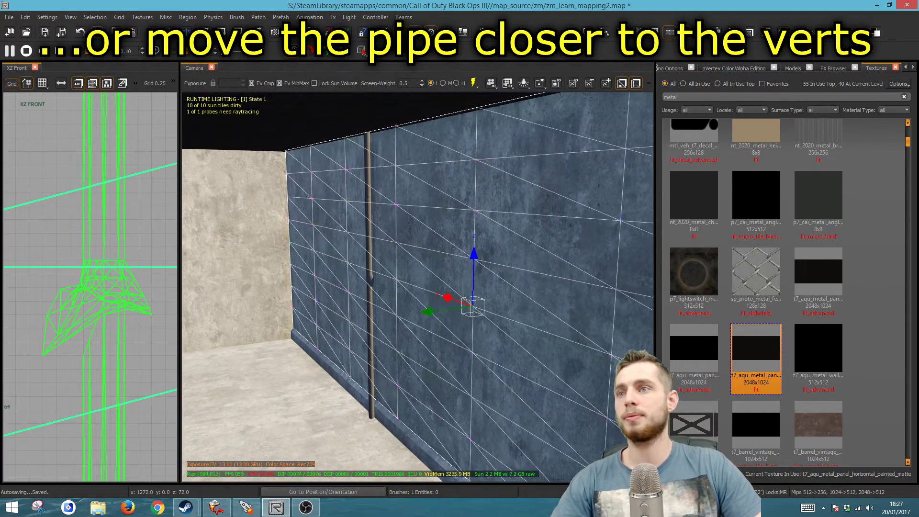
pyautogui.click(376, 303)
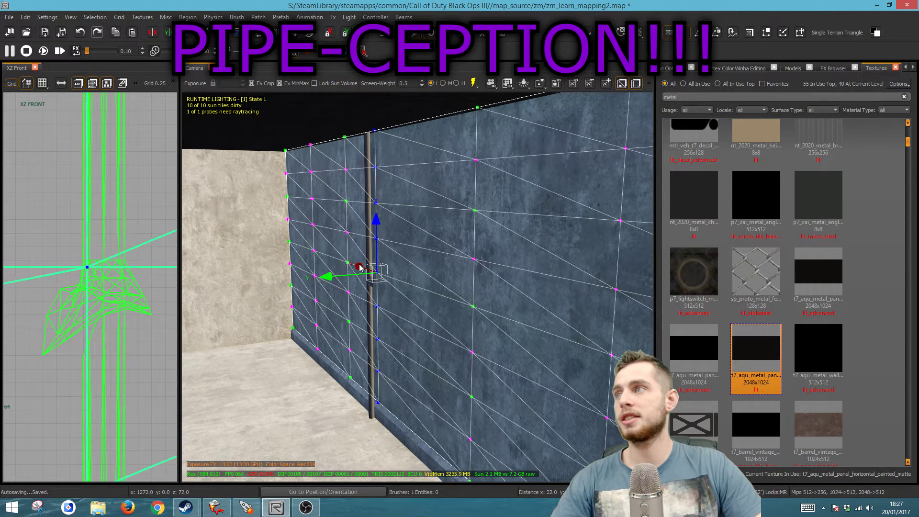
pyautogui.press('Escape')
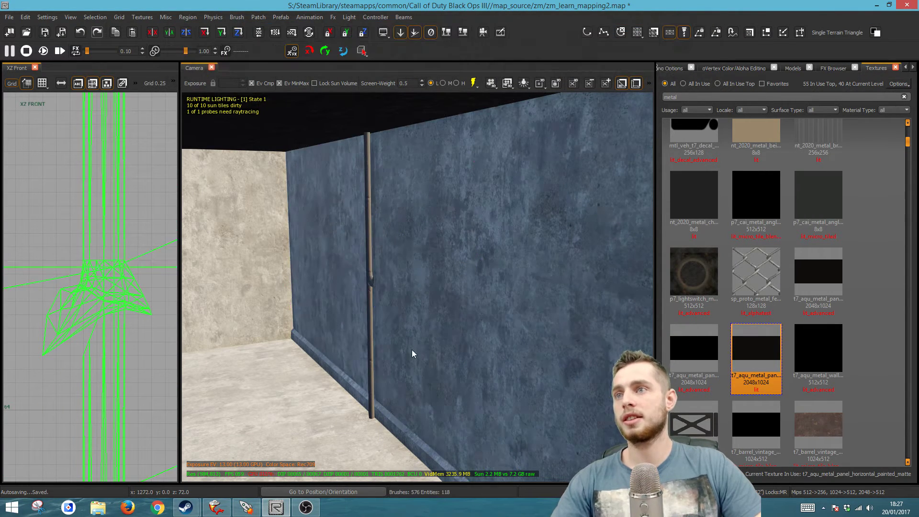
# Step: Select the t7_decal_damage_burned patch and paint its alpha along the pipe down to the skirting
pyautogui.rightClick(400, 294)
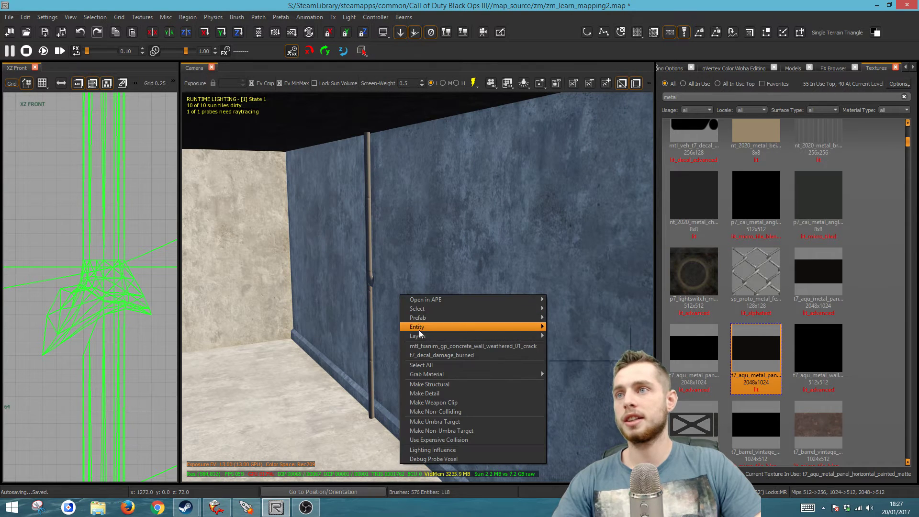
pyautogui.click(437, 356)
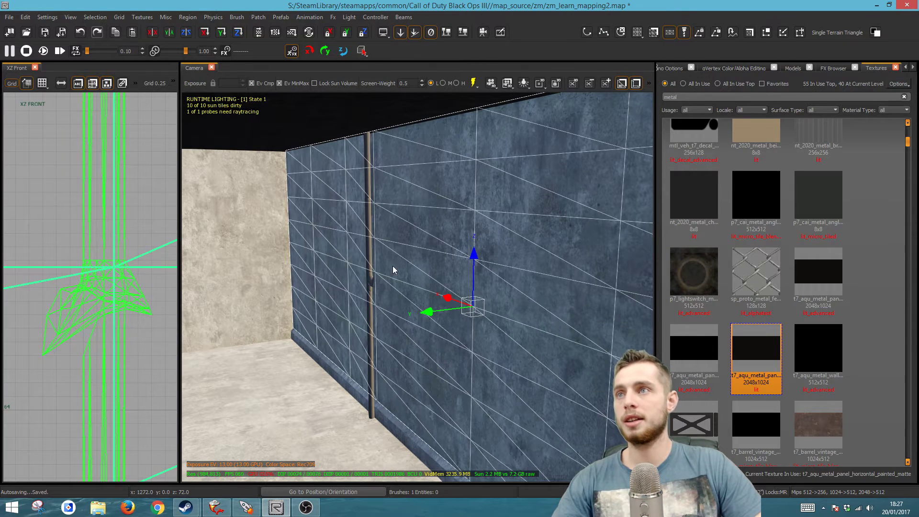
pyautogui.press('y')
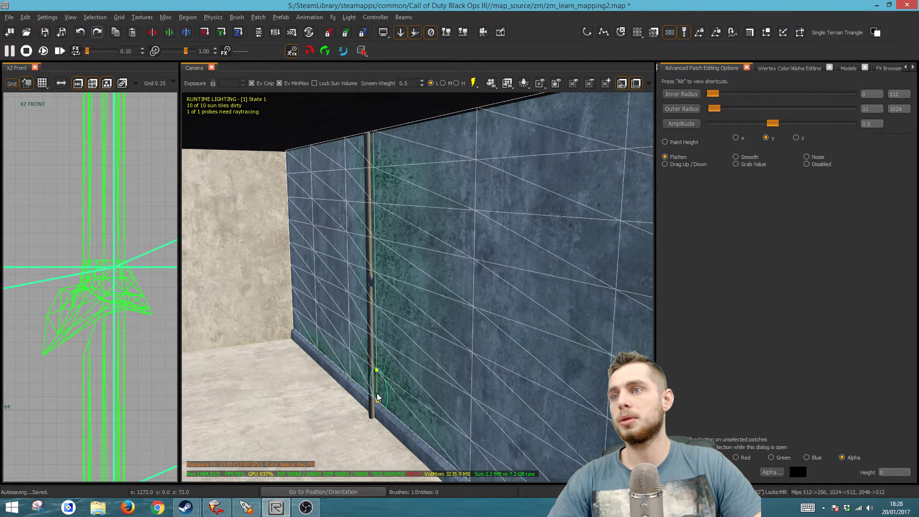
pyautogui.press('Escape')
pyautogui.moveTo(439, 443)
pyautogui.mouseDown(button='right')
pyautogui.moveTo(354, 438)
pyautogui.moveTo(459, 435)
pyautogui.mouseUp(button='right')
pyautogui.scroll(-3, 429, 390)
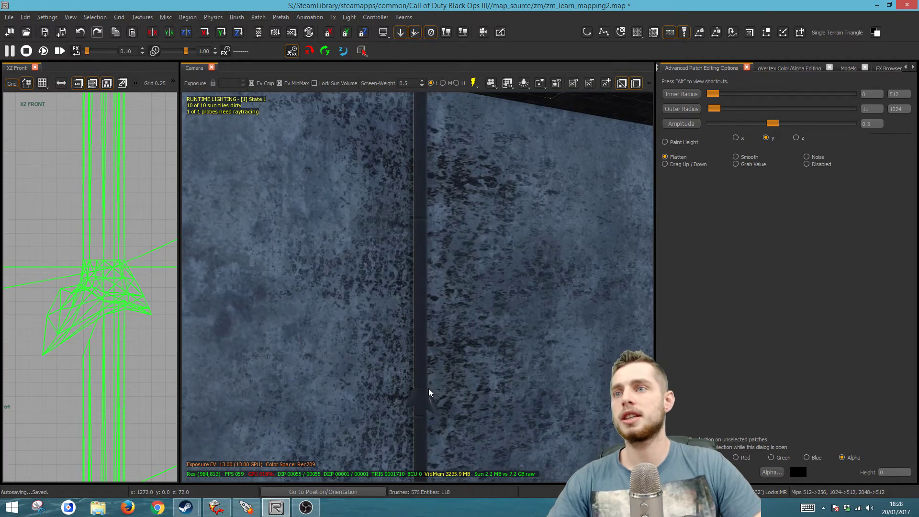
# Step: Try t7_asphalt_damaged_dark_desert_dark and t7_asphalt_damaged_dark_blend on the wall decal patch and browse other damage materials
pyautogui.keyDown('shift'); pyautogui.click(499, 360); pyautogui.keyUp('shift')
pyautogui.press('t')
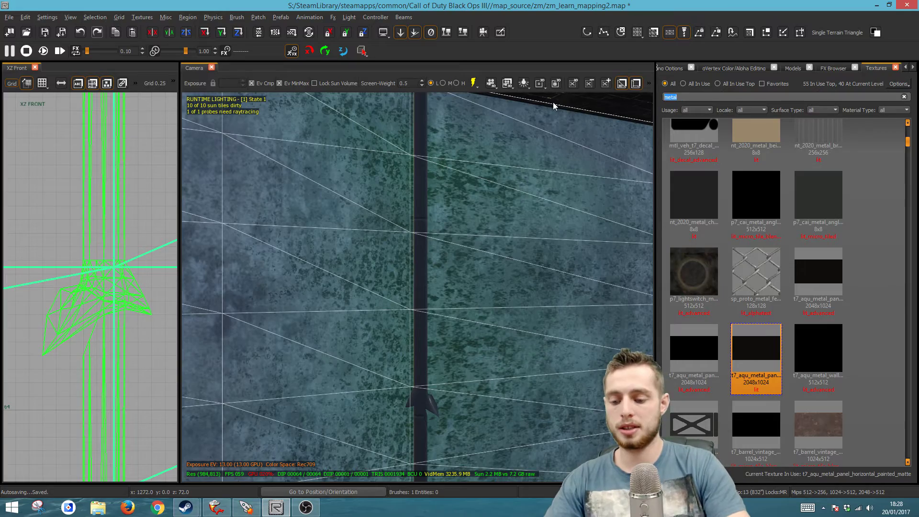
pyautogui.write('damage')
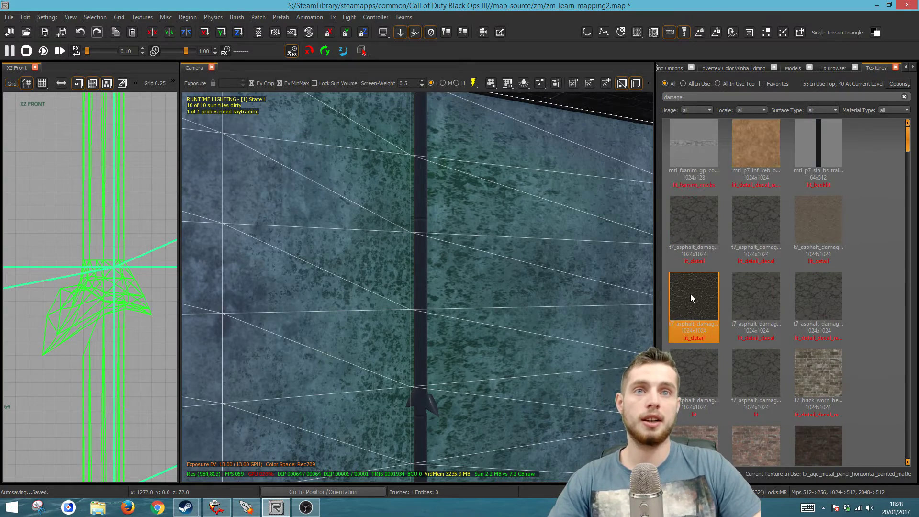
pyautogui.click(690, 294)
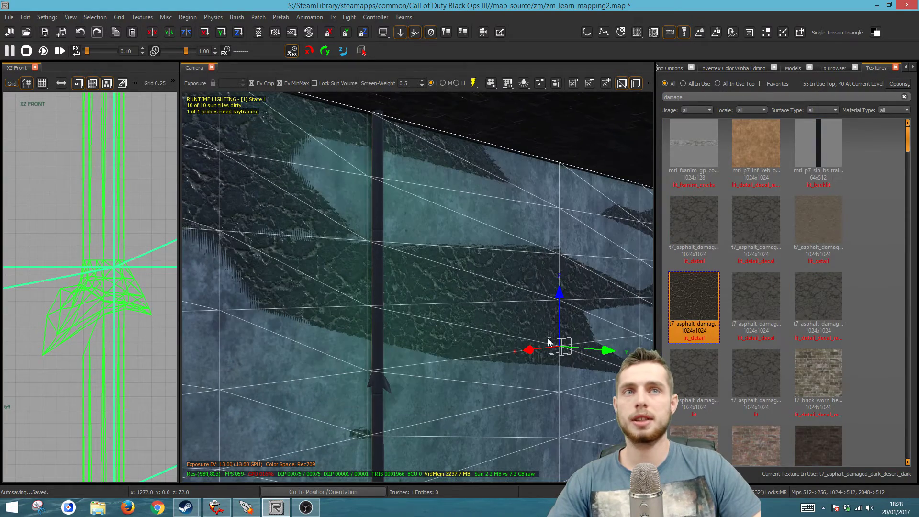
pyautogui.click(759, 231)
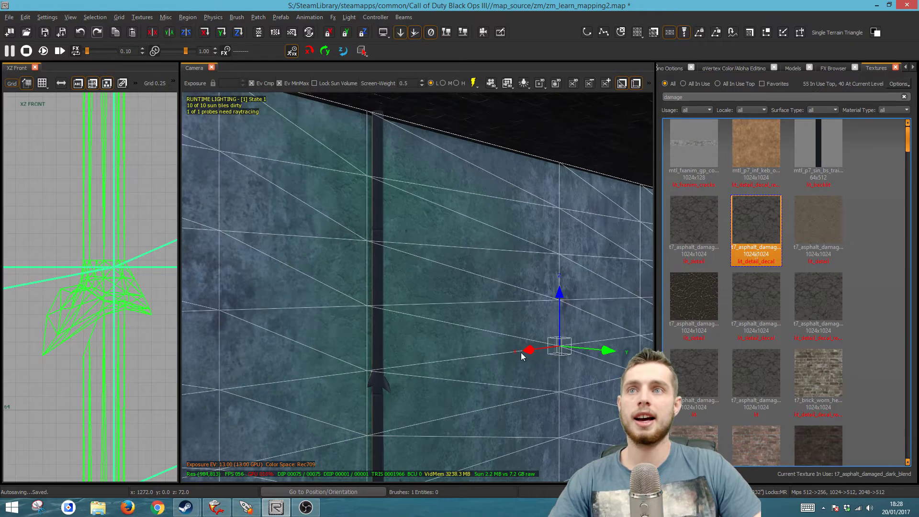
pyautogui.scroll(-5, 677, 337)
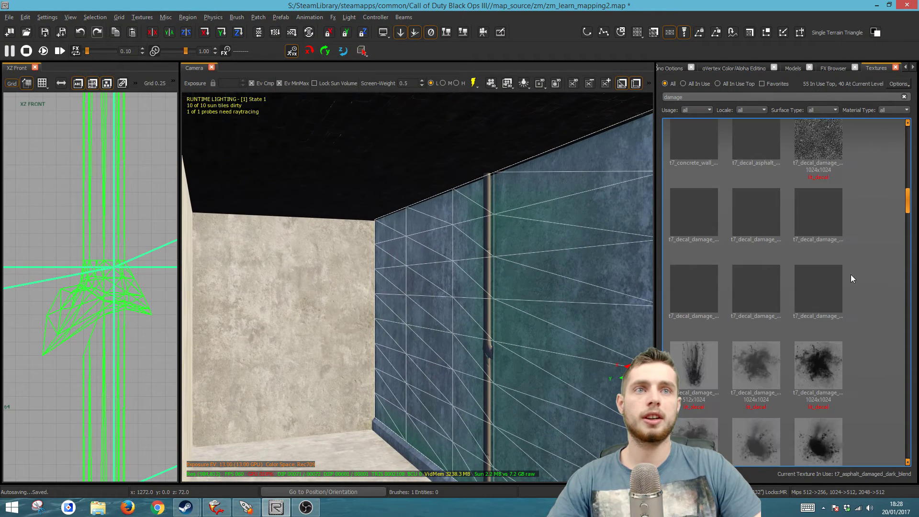
pyautogui.click(698, 153)
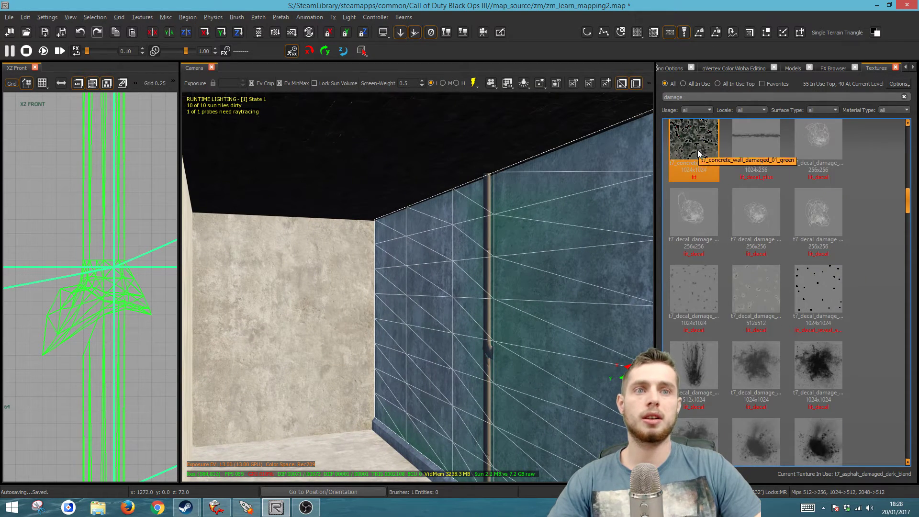
# Step: Search the materials for moss and apply t7_decal_grunge_moss_grime to the wall decal patch
pyautogui.hotkey('ctrl', 'a')
pyautogui.write('mo')
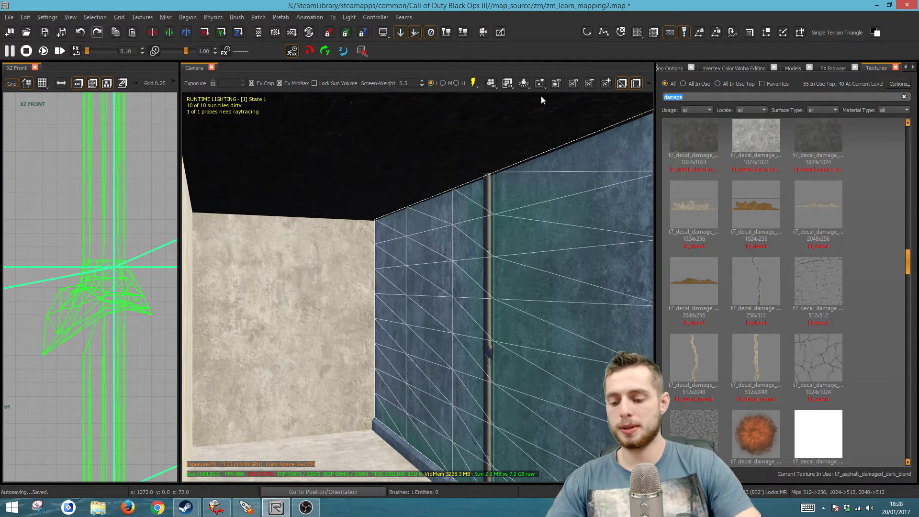
pyautogui.write('ss')
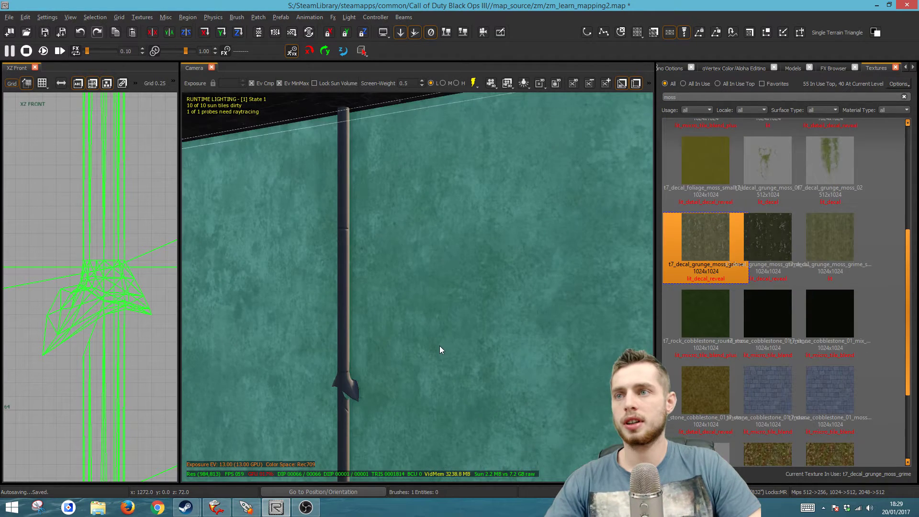
pyautogui.press('Escape')
# Step: Select the moss grime decal patch and paint its alpha to limit the grime to the wall around the pipe
pyautogui.rightClick(439, 345)
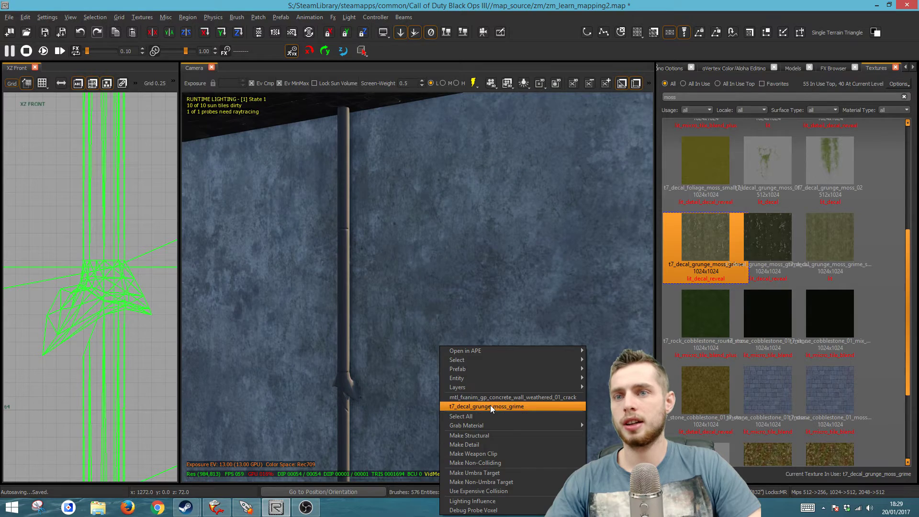
pyautogui.click(490, 405)
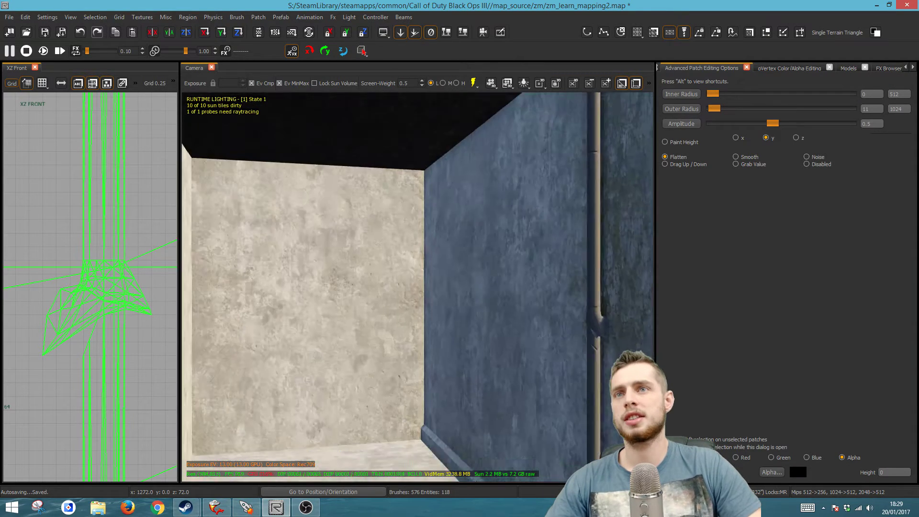
pyautogui.moveTo(407, 254); pyautogui.dragTo(461, 316, button='right')
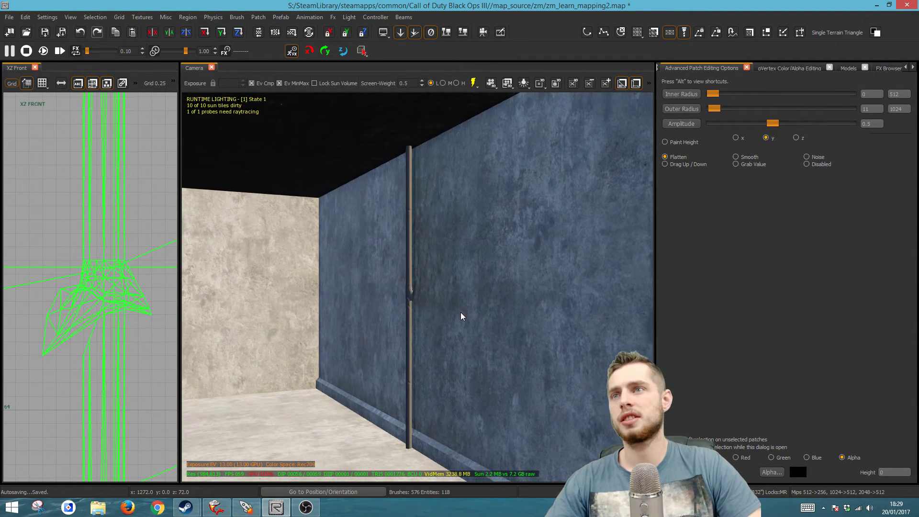
# Step: Reselect the moss grime patch and rework its alpha along the full height of the pipe down to the skirting
pyautogui.rightClick(428, 312)
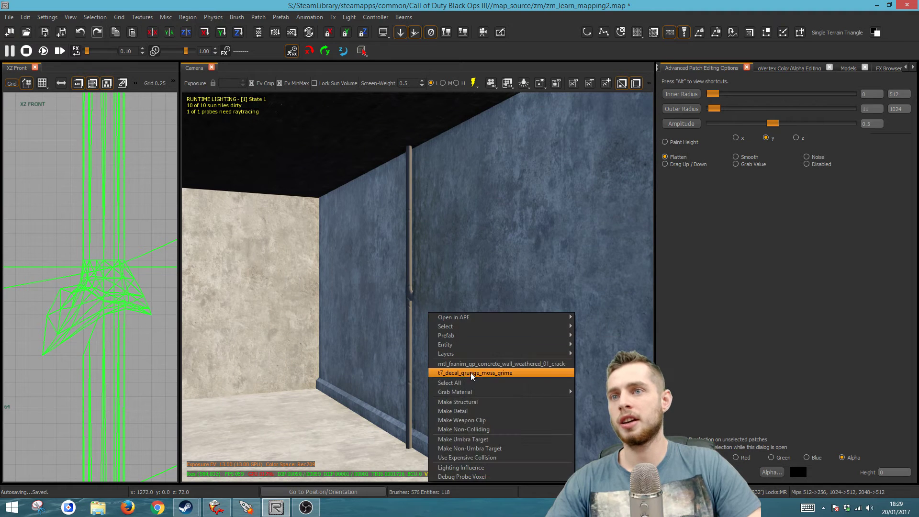
pyautogui.click(471, 374)
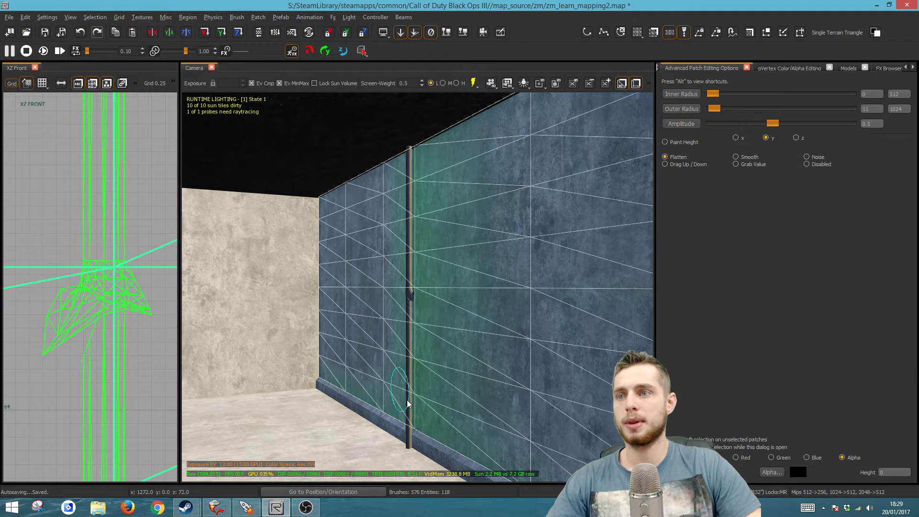
pyautogui.press('Escape')
pyautogui.moveTo(400, 397); pyautogui.dragTo(421, 394, button='right')
pyautogui.moveTo(397, 354)
pyautogui.mouseDown(button='right')
pyautogui.moveTo(411, 354)
pyautogui.moveTo(388, 352)
pyautogui.mouseUp(button='right')
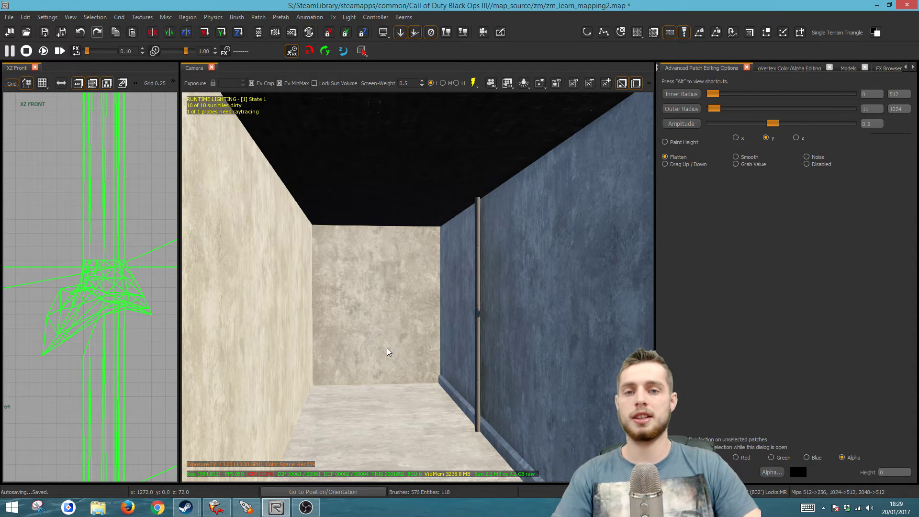
pyautogui.moveTo(388, 351); pyautogui.dragTo(418, 335, button='right')
pyautogui.rightClick(417, 336)
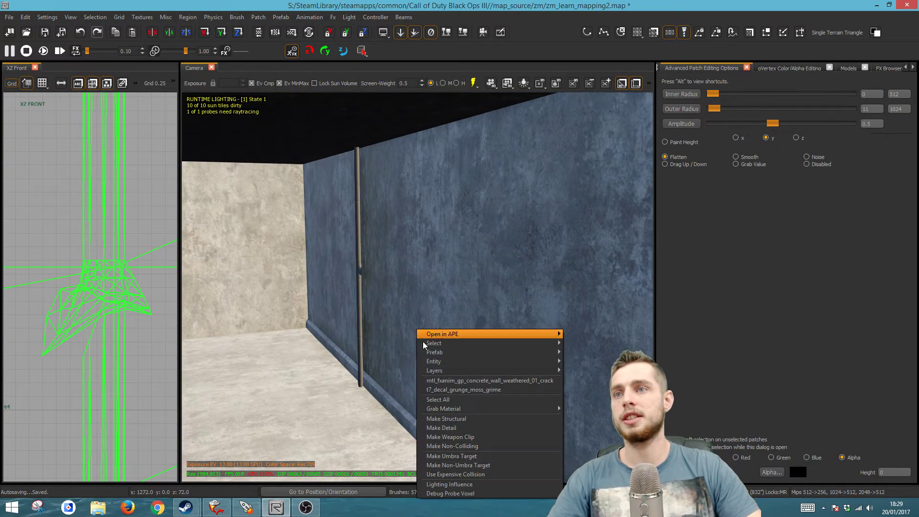
pyautogui.click(483, 384)
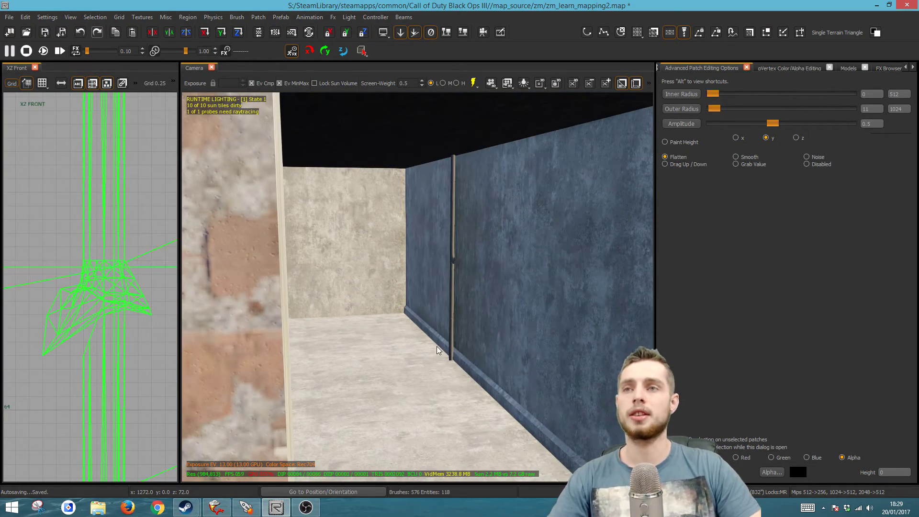
pyautogui.moveTo(429, 335); pyautogui.dragTo(459, 293, button='right')
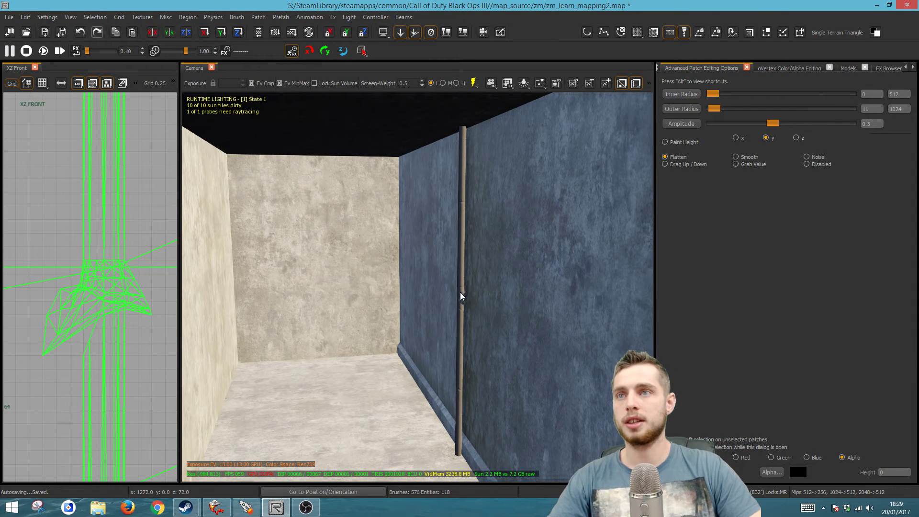
# Step: Select all three pipe pieces and move them together slightly closer to the corridor wall
pyautogui.click(460, 297)
pyautogui.click(459, 323)
pyautogui.keyDown('shift'); pyautogui.click(462, 271); pyautogui.keyUp('shift')
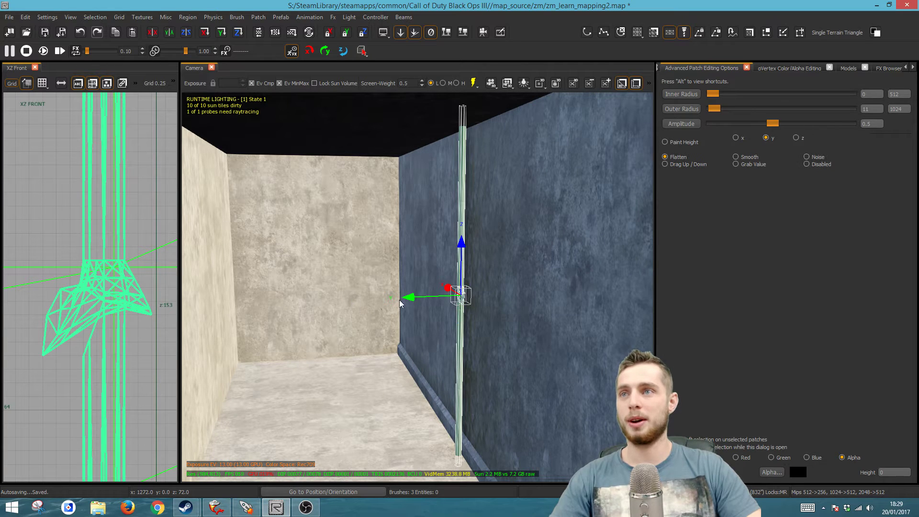
pyautogui.moveTo(412, 298); pyautogui.dragTo(417, 295)
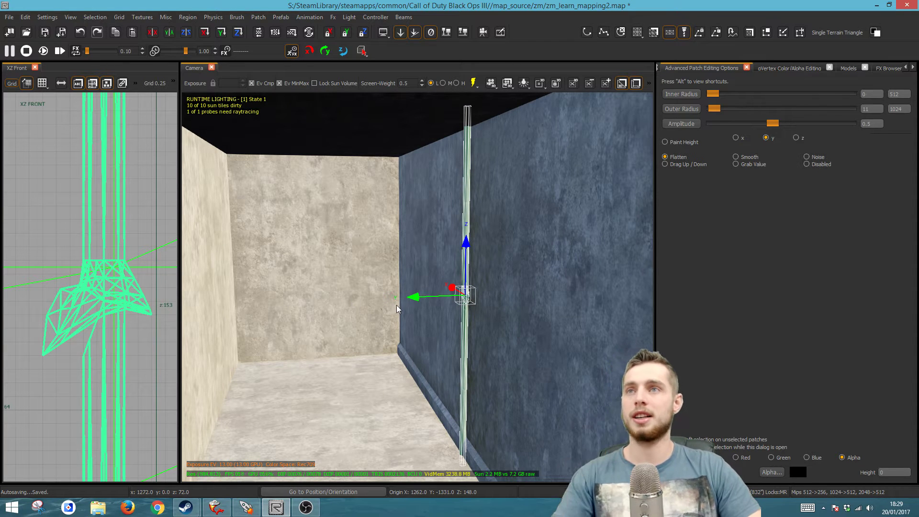
# Step: Select all three pipe pieces on the corridor wall and delete them, leaving only the moss grime
pyautogui.press('Escape')
pyautogui.moveTo(387, 317); pyautogui.dragTo(406, 311, button='right')
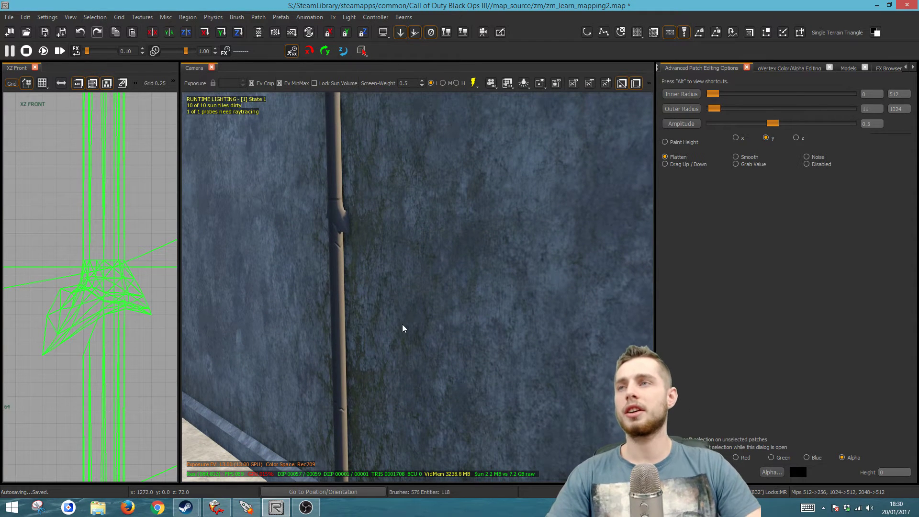
pyautogui.moveTo(403, 346); pyautogui.dragTo(404, 348, button='right')
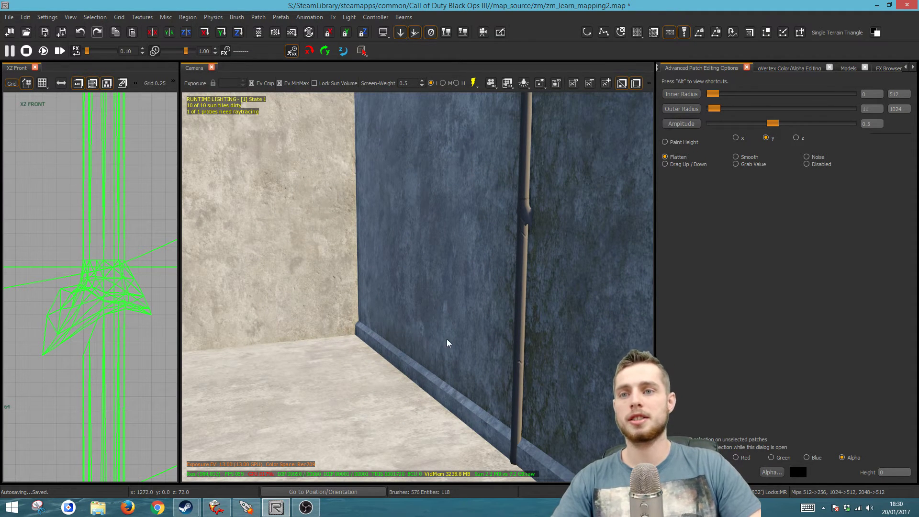
pyautogui.moveTo(449, 344); pyautogui.dragTo(482, 363, button='right')
pyautogui.keyDown('shift'); pyautogui.click(447, 309); pyautogui.keyUp('shift')
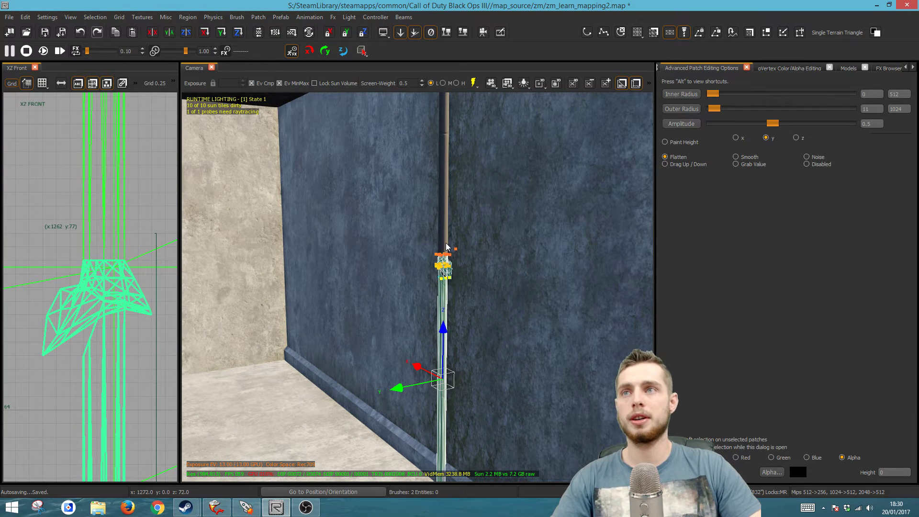
pyautogui.press('Delete')
pyautogui.moveTo(447, 248); pyautogui.dragTo(468, 288, button='right')
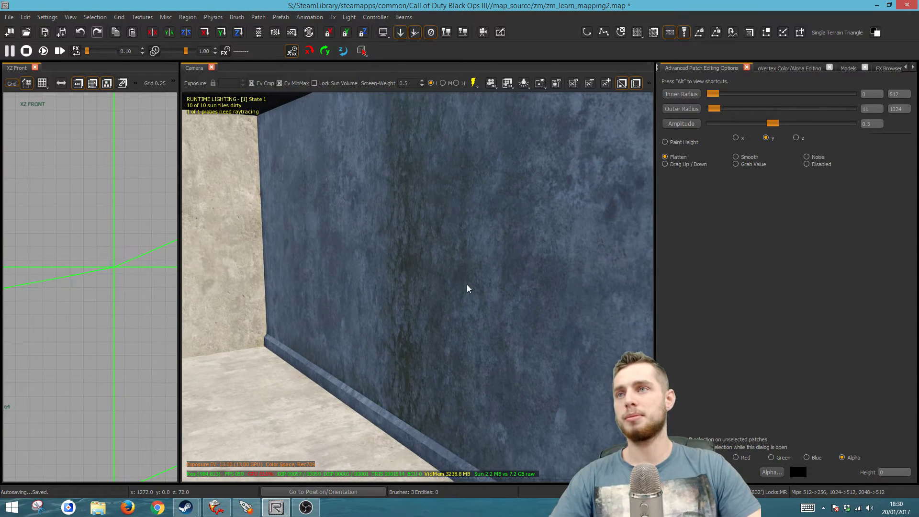
pyautogui.moveTo(411, 315); pyautogui.dragTo(419, 240, button='right')
pyautogui.moveTo(420, 203); pyautogui.dragTo(444, 286, button='right')
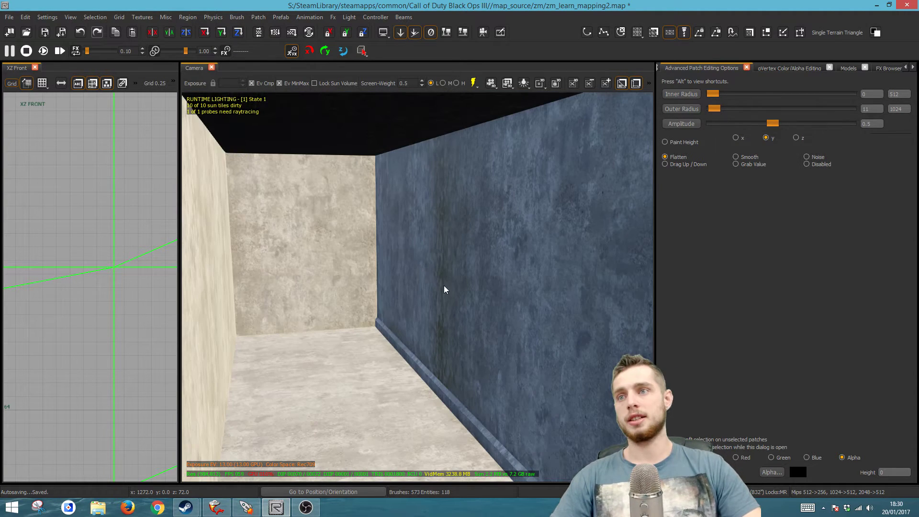
# Step: Create a subdivided terrain patch about 621.5 by 317 units just above the corridor floor
pyautogui.keyDown('shift'); pyautogui.click(406, 398); pyautogui.keyUp('shift')
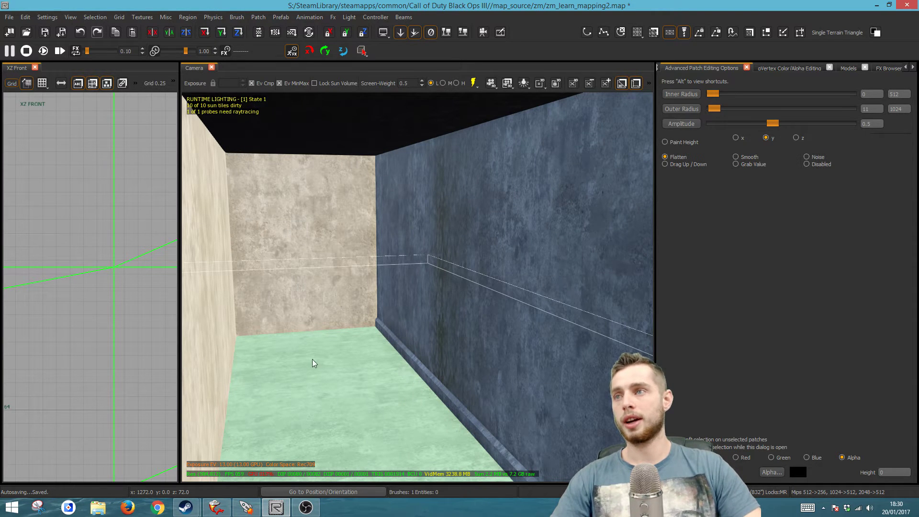
pyautogui.hotkey('ctrl', 'Tab')
pyautogui.hotkey('ctrl', 'Tab')
pyautogui.scroll(-3, 33, 311)
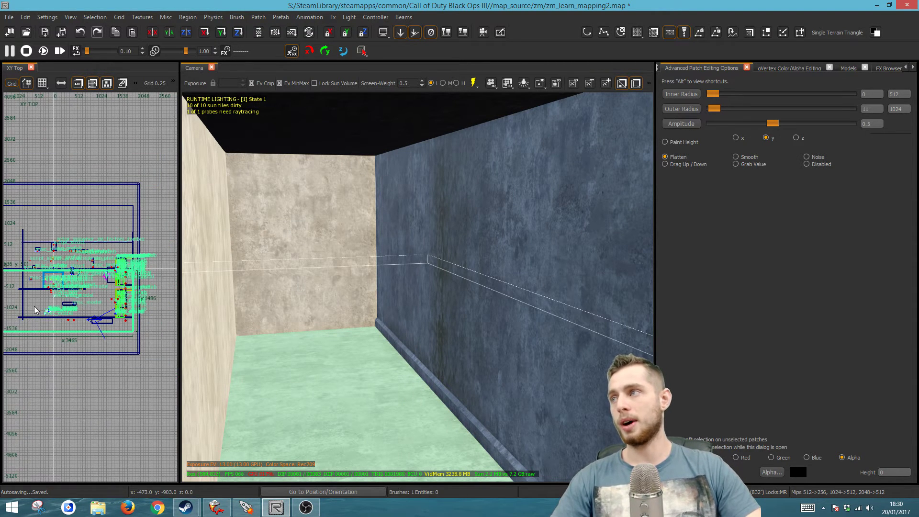
pyautogui.scroll(6, 62, 302)
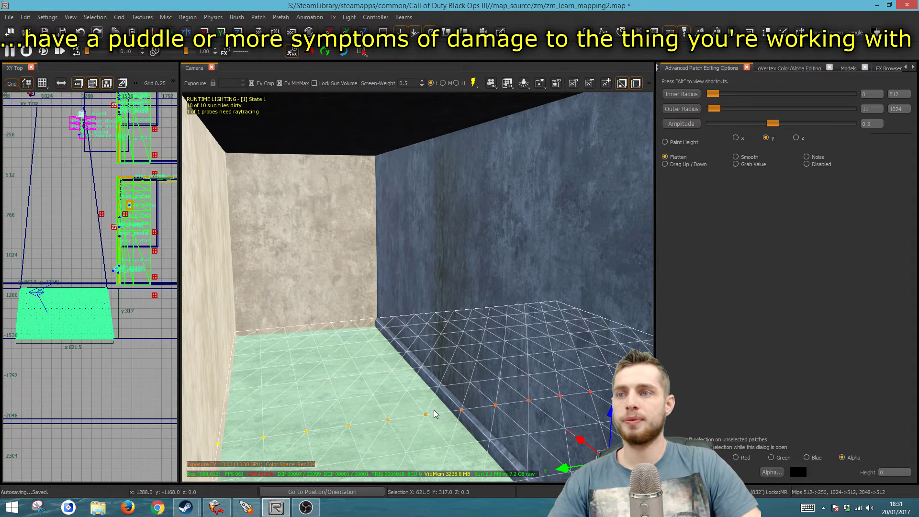
# Step: Search the materials for water and apply t7_water_clean_01_scroll_02_dec to the floor patch
pyautogui.press('t')
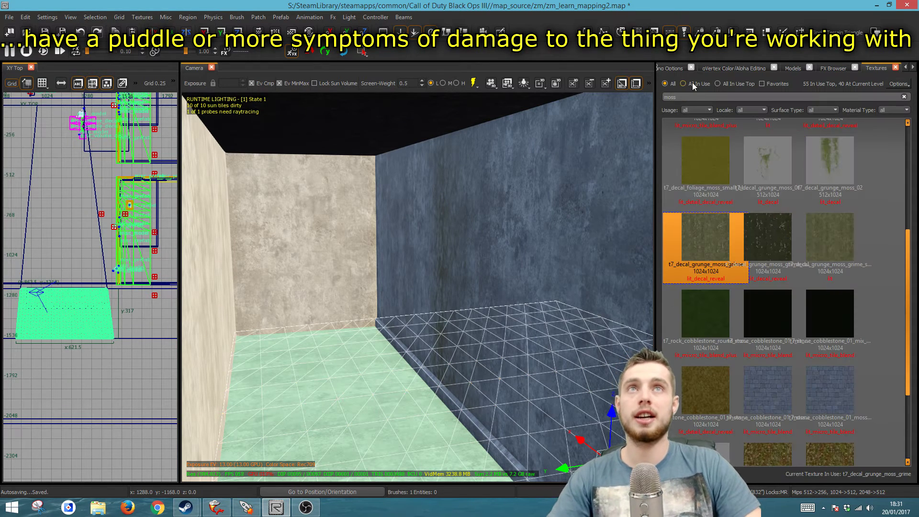
pyautogui.write('water')
pyautogui.click(756, 220)
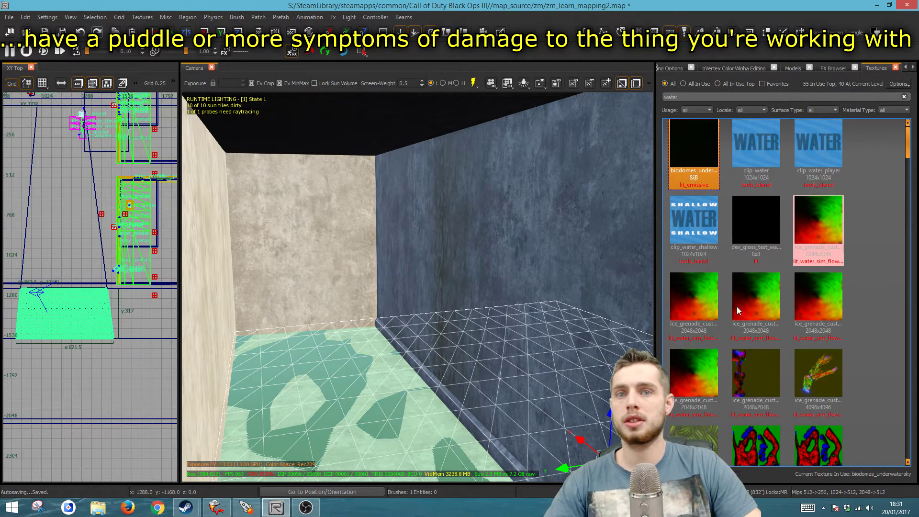
pyautogui.click(691, 381)
pyautogui.moveTo(426, 383); pyautogui.dragTo(428, 440, button='right')
pyautogui.moveTo(427, 383); pyautogui.dragTo(381, 312, button='right')
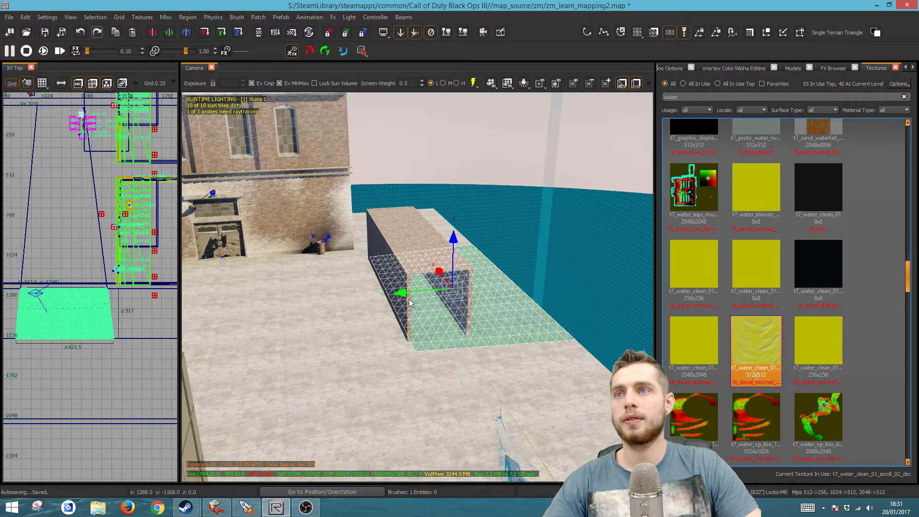
# Step: Use the z axis and an outer radius of 43 to paint the floor patch's alpha into a puddle beside the grimy wall
pyautogui.moveTo(378, 297); pyautogui.dragTo(484, 311, button='right')
pyautogui.press('u')
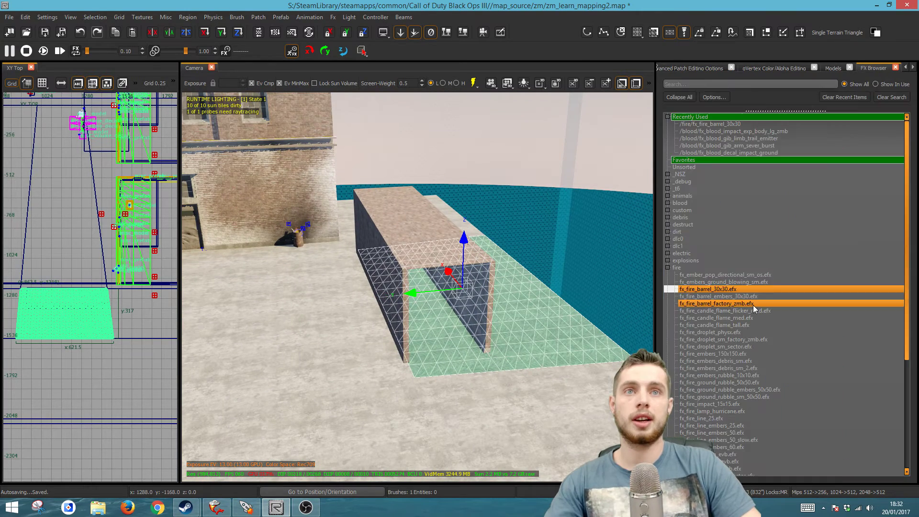
pyautogui.press('y')
pyautogui.moveTo(712, 108); pyautogui.dragTo(734, 108)
pyautogui.click(796, 138)
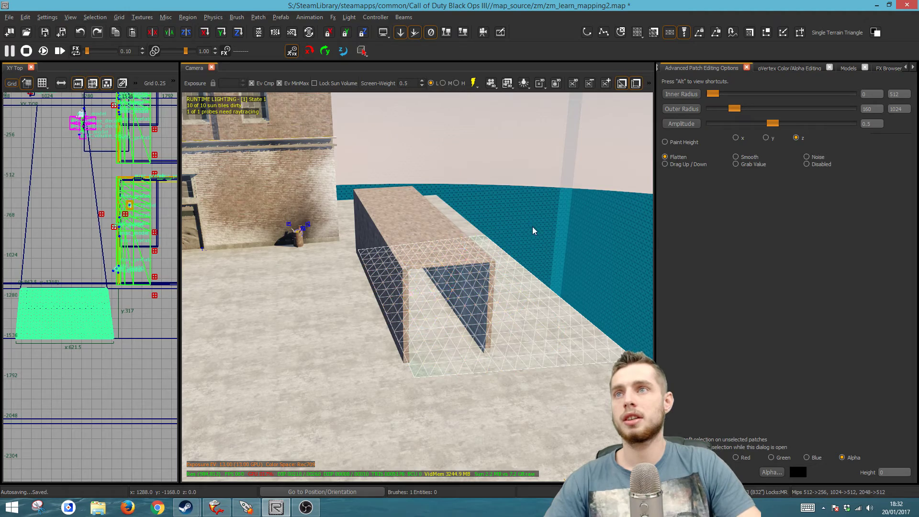
pyautogui.moveTo(735, 109); pyautogui.dragTo(718, 109)
pyautogui.moveTo(456, 313); pyautogui.dragTo(479, 249, button='right')
pyautogui.moveTo(480, 227); pyautogui.dragTo(473, 244)
pyautogui.press('Escape')
pyautogui.moveTo(480, 304); pyautogui.dragTo(437, 318, button='right')
# Step: Reselect the water decal patch and rotate its texture by -180 degrees
pyautogui.rightClick(437, 316)
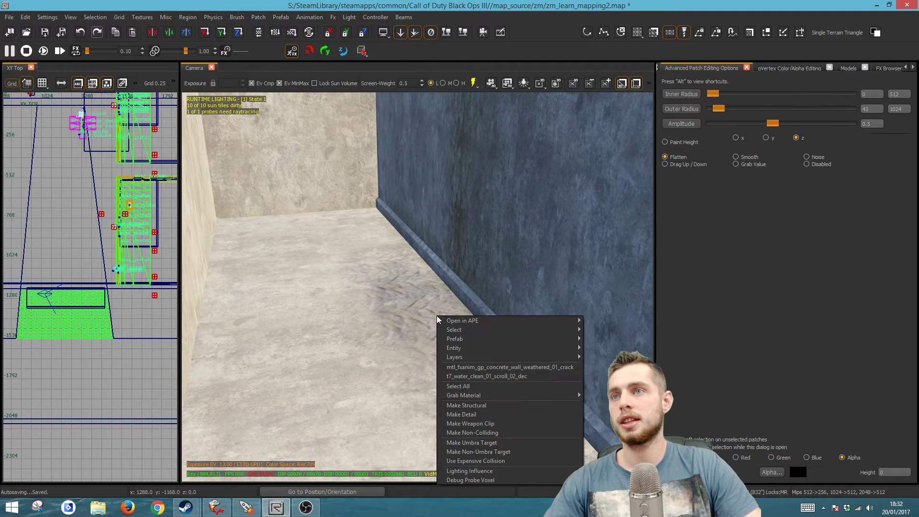
pyautogui.click(479, 376)
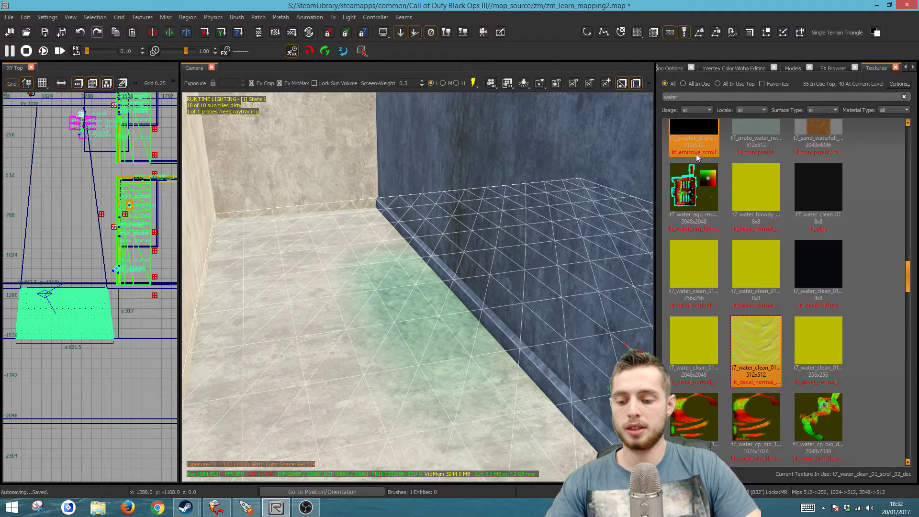
pyautogui.press('s')
pyautogui.click(716, 153)
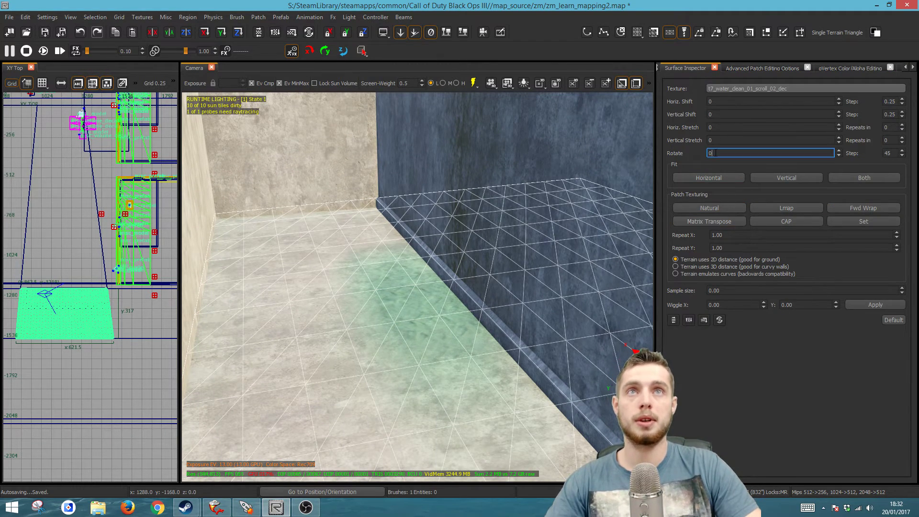
pyautogui.scroll(-3, 716, 153)
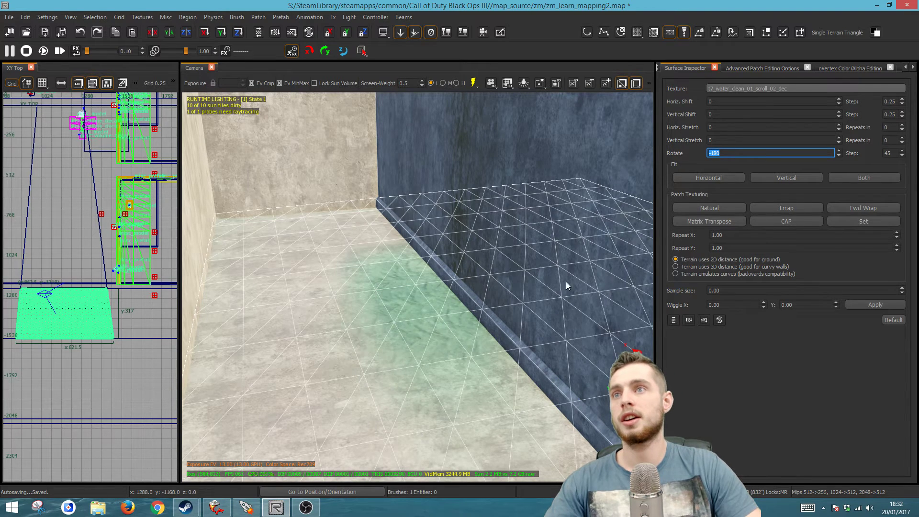
pyautogui.press('Escape')
# Step: Reselect the puddle patch and replace its material with t7_water_clean_01_flagstone_rvl
pyautogui.moveTo(475, 287); pyautogui.dragTo(426, 410, button='right')
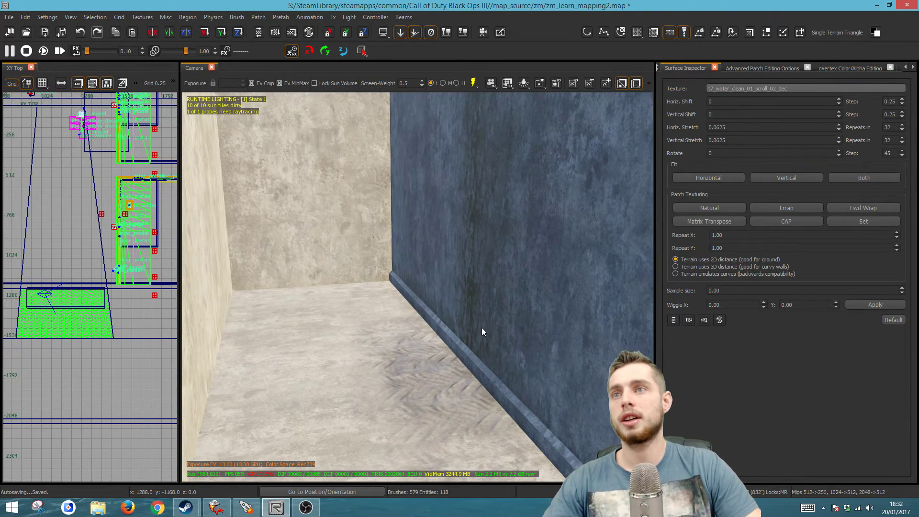
pyautogui.keyDown('shift'); pyautogui.click(447, 371); pyautogui.keyUp('shift')
pyautogui.press('t')
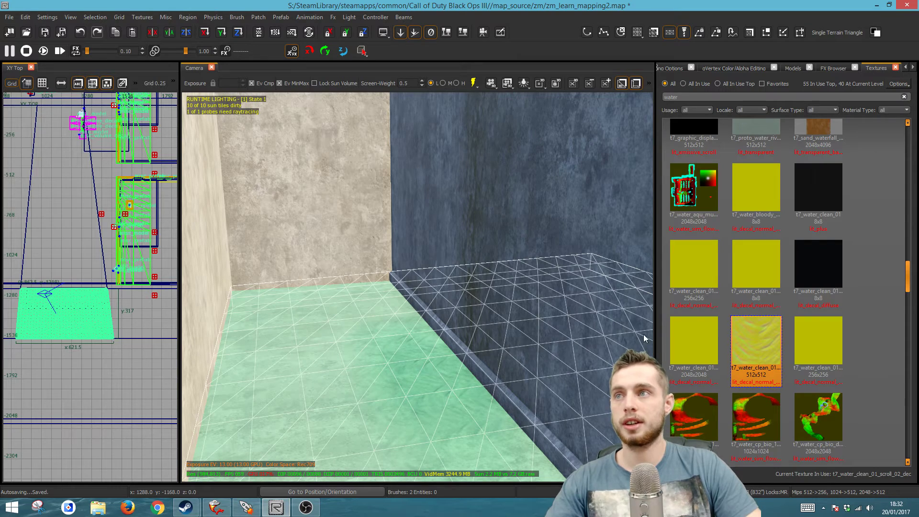
pyautogui.rightClick(414, 225)
pyautogui.click(500, 284)
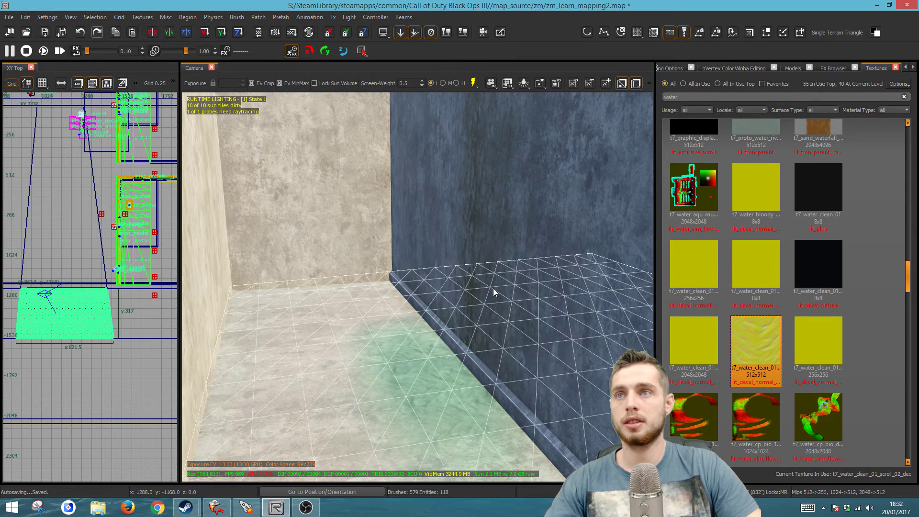
pyautogui.click(694, 350)
pyautogui.press('Escape')
pyautogui.moveTo(519, 331)
pyautogui.mouseDown(button='right')
pyautogui.moveTo(517, 388)
pyautogui.moveTo(492, 402)
pyautogui.moveTo(502, 430)
pyautogui.moveTo(522, 402)
pyautogui.moveTo(531, 355)
pyautogui.moveTo(502, 366)
pyautogui.moveTo(520, 345)
pyautogui.moveTo(528, 387)
pyautogui.moveTo(516, 379)
pyautogui.moveTo(537, 316)
pyautogui.moveTo(569, 285)
pyautogui.moveTo(541, 287)
pyautogui.moveTo(527, 244)
pyautogui.moveTo(548, 300)
pyautogui.moveTo(513, 379)
pyautogui.mouseUp(button='right')
# Step: Layer t7_water_clean_01_flagstone_rvl over the moss grime on the wall and set the patch brush to the y axis
pyautogui.keyDown('shift'); pyautogui.click(502, 329); pyautogui.keyUp('shift')
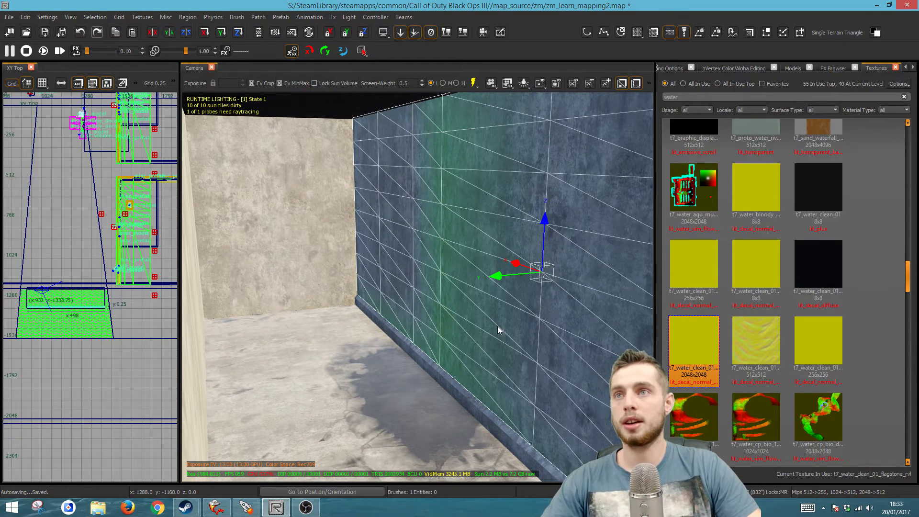
pyautogui.click(696, 351)
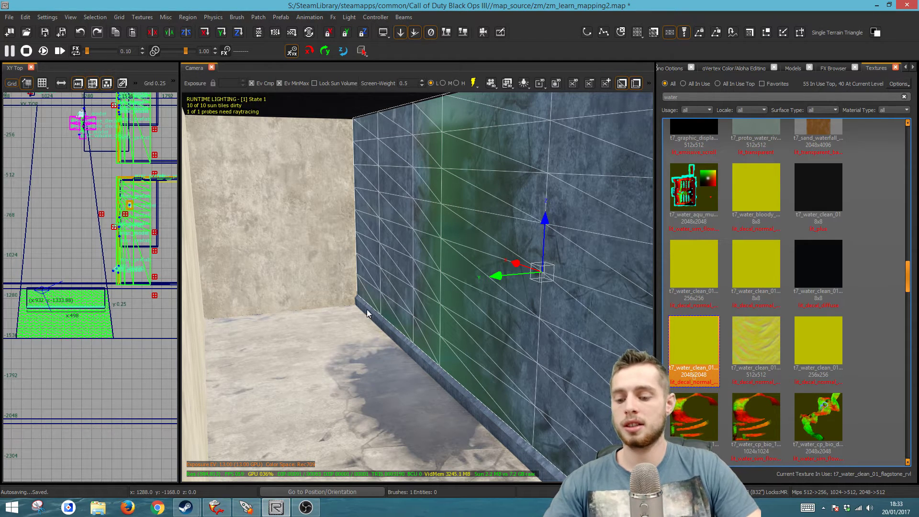
pyautogui.press('y')
pyautogui.click(765, 140)
pyautogui.moveTo(386, 347)
pyautogui.mouseDown(button='right')
pyautogui.moveTo(431, 364)
pyautogui.moveTo(392, 354)
pyautogui.moveTo(438, 254)
pyautogui.moveTo(452, 272)
pyautogui.moveTo(536, 306)
pyautogui.mouseUp(button='right')
pyautogui.press('Escape')
# Step: Split the corridor's outer concrete wall with a diagonal cut running from its top edge down to the open end near the base
pyautogui.moveTo(461, 291); pyautogui.dragTo(438, 284, button='right')
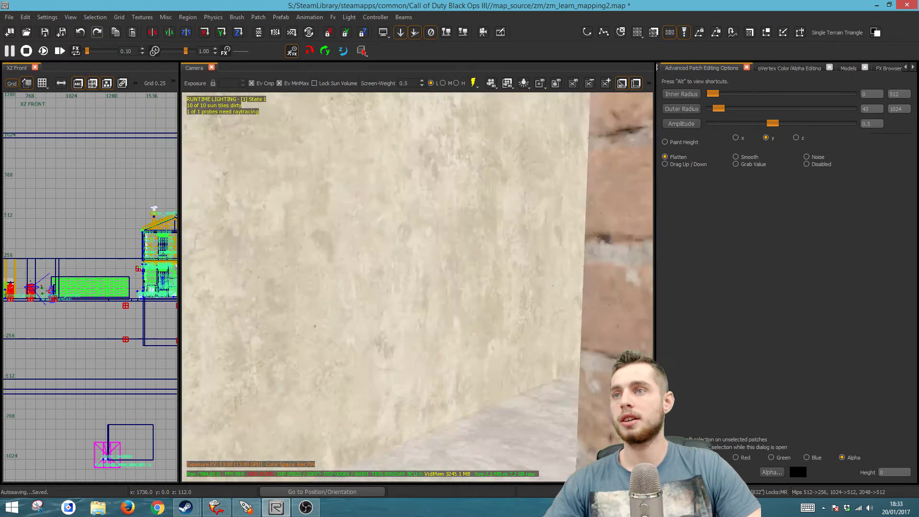
pyautogui.moveTo(427, 281); pyautogui.dragTo(385, 283, button='right')
pyautogui.keyDown('shift'); pyautogui.click(421, 283); pyautogui.keyUp('shift')
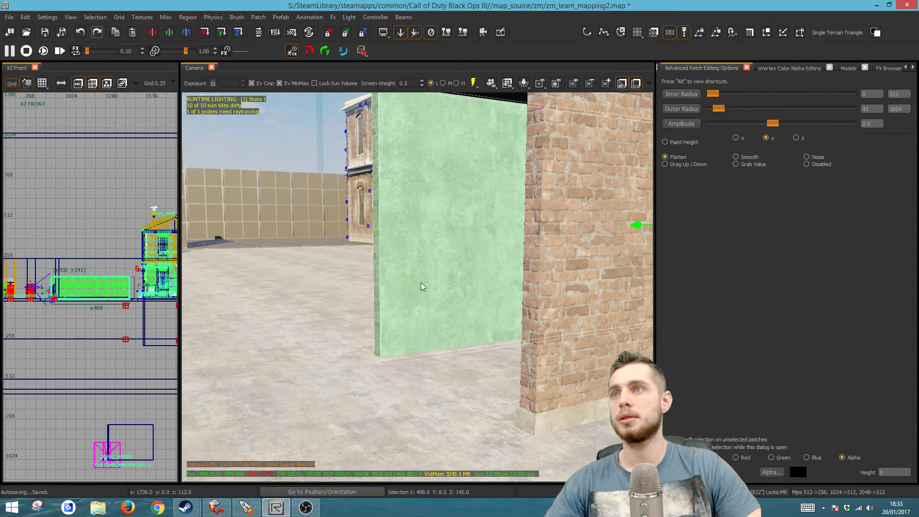
pyautogui.scroll(5, 77, 281)
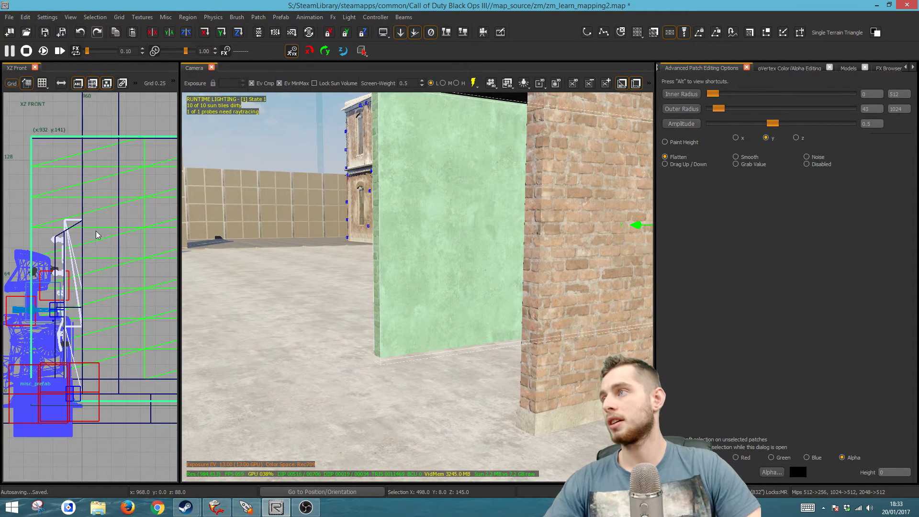
pyautogui.click(111, 219)
pyautogui.press('Return')
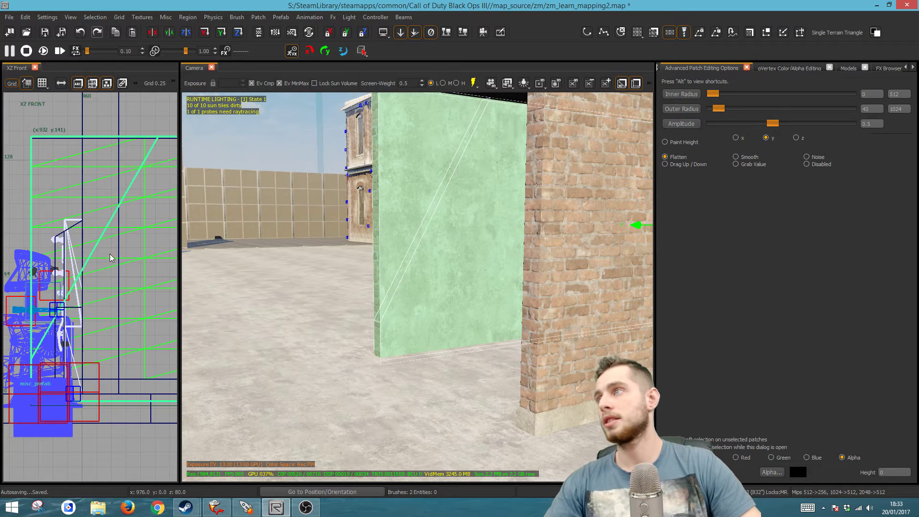
# Step: Cut the wall's upper triangular piece at further angles and delete the outer offcuts to form a jagged broken edge
pyautogui.keyDown('shift'); pyautogui.click(400, 218); pyautogui.keyUp('shift')
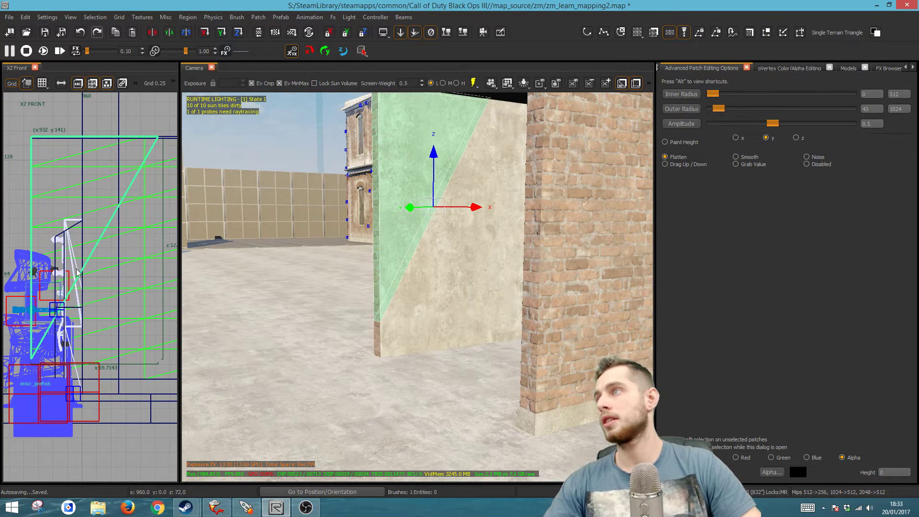
pyautogui.press('Escape')
pyautogui.keyDown('shift'); pyautogui.click(398, 227); pyautogui.keyUp('shift')
pyautogui.scroll(2, 68, 280)
pyautogui.click(67, 319)
pyautogui.click(45, 273)
pyautogui.press('Return')
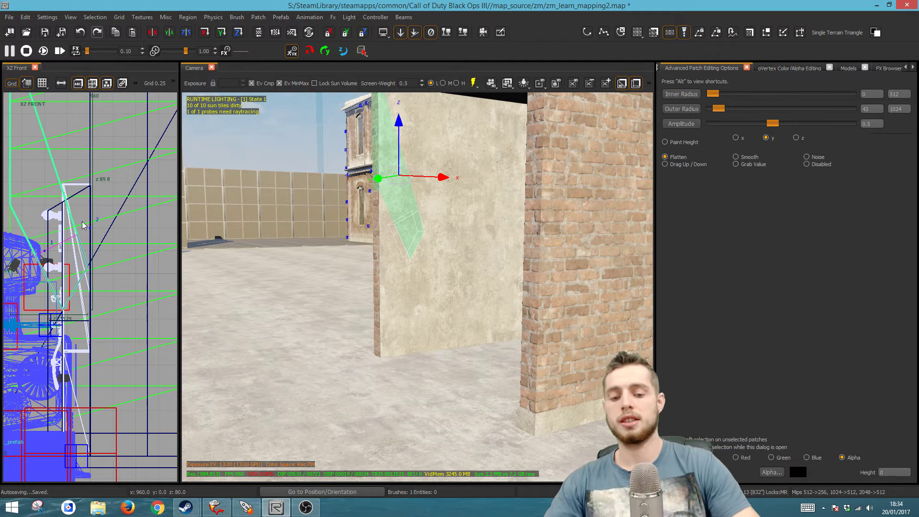
pyautogui.press('Escape')
pyautogui.keyDown('shift'); pyautogui.click(394, 242); pyautogui.keyUp('shift')
pyautogui.press('BackSpace')
# Step: Select the faces along the wall's broken edge and apply t7_brick_worn_heavy_grout_red from the in-use brick materials
pyautogui.moveTo(400, 295)
pyautogui.mouseDown(button='right')
pyautogui.moveTo(383, 292)
pyautogui.moveTo(400, 294)
pyautogui.moveTo(400, 318)
pyautogui.mouseUp(button='right')
pyautogui.keyDown('ctrl'); pyautogui.keyDown('shift'); pyautogui.click(400, 317); pyautogui.keyUp('shift'); pyautogui.keyUp('ctrl')
pyautogui.hotkey('shift', 'a')
pyautogui.press('t')
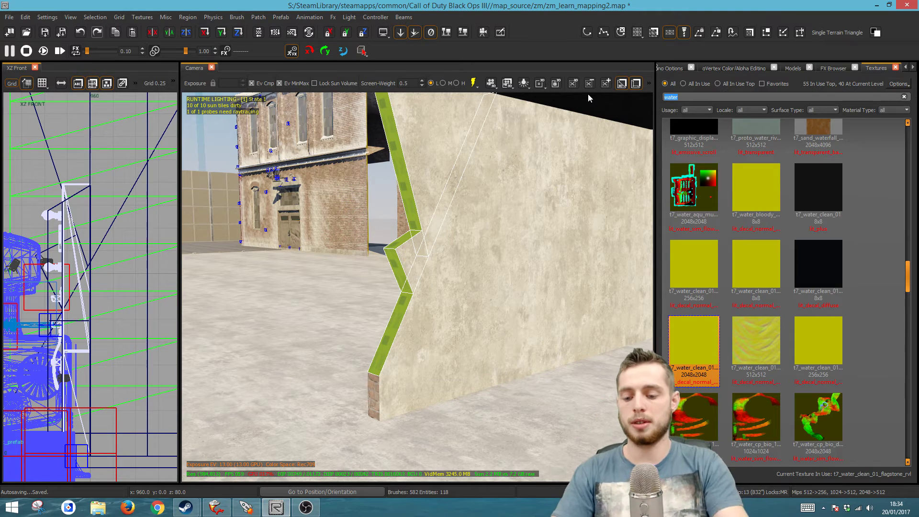
pyautogui.press('BackSpace')
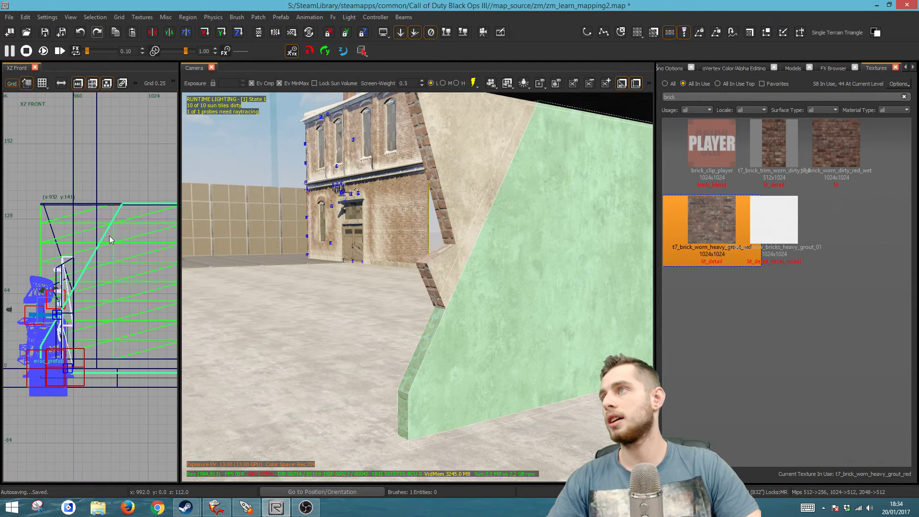
# Step: Split the lower wall piece vertically where the diagonal cut meets the top, and create terrain patches from the broken end pieces' concrete faces
pyautogui.click(120, 275)
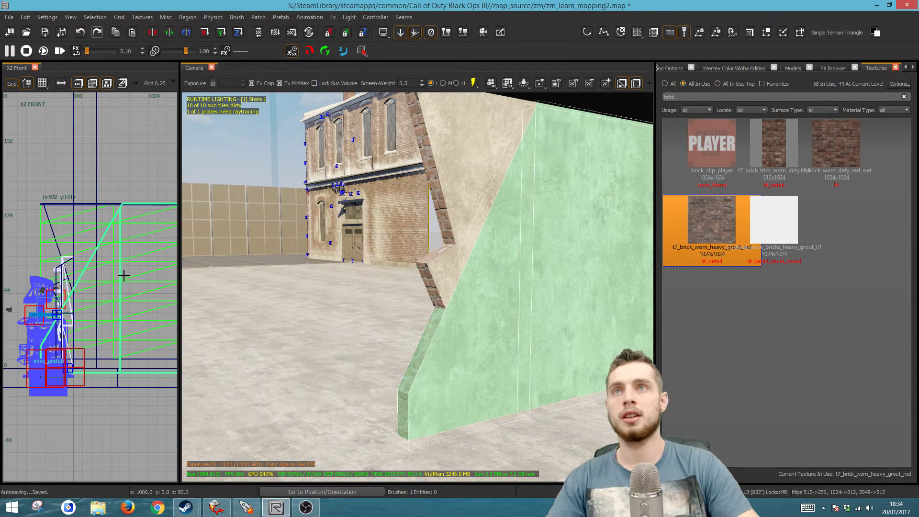
pyautogui.press('Return')
pyautogui.click(463, 305)
pyautogui.click(454, 282)
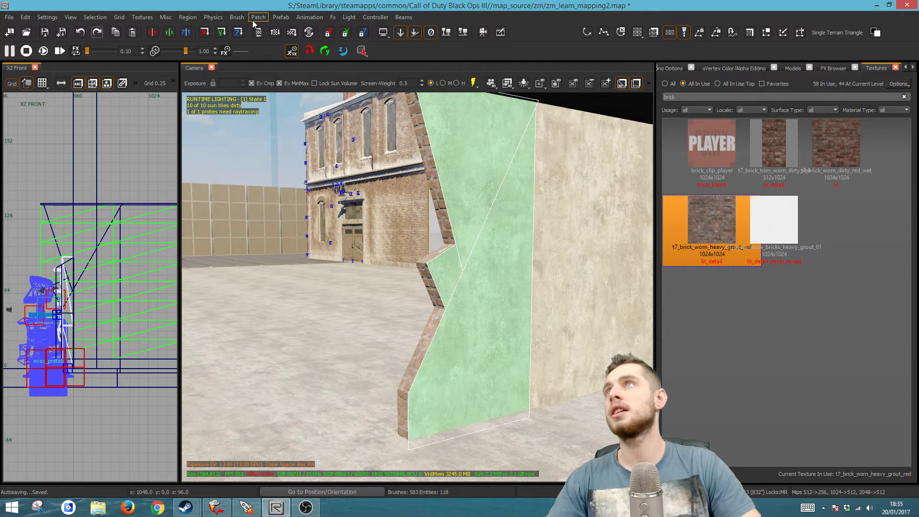
pyautogui.click(257, 17)
pyautogui.moveTo(277, 37)
pyautogui.click(416, 45)
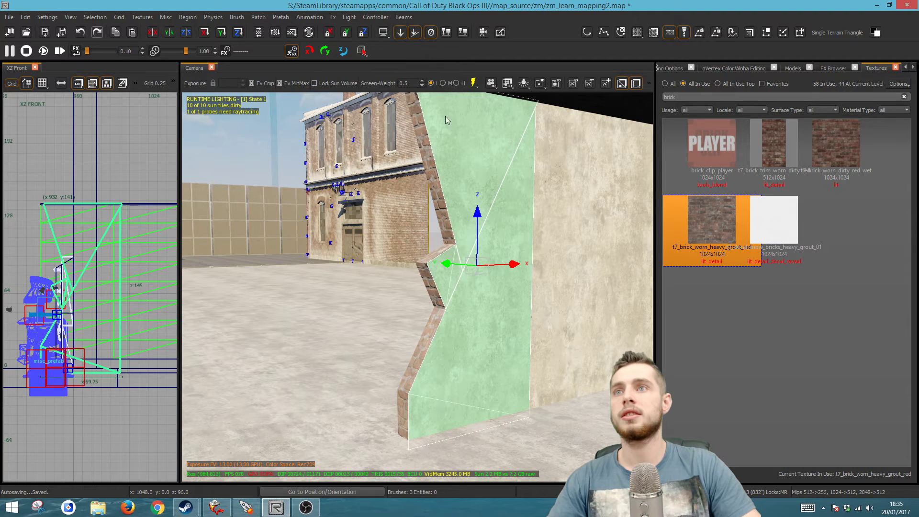
pyautogui.press('Escape')
# Step: Select the upper and lower wall brushes at the broken end and hide them so that only the terrain patches remain
pyautogui.rightClick(492, 315)
pyautogui.click(534, 377)
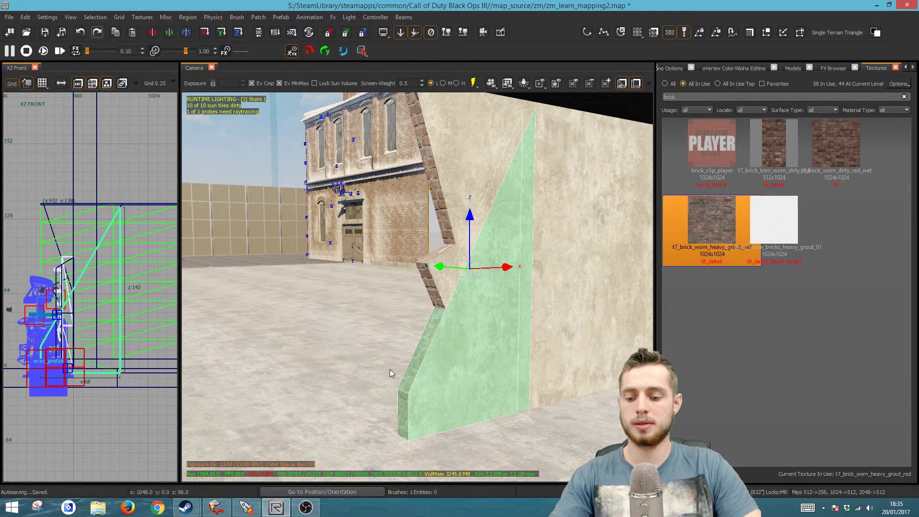
pyautogui.press('Escape')
pyautogui.keyDown('shift'); pyautogui.click(429, 186); pyautogui.keyUp('shift')
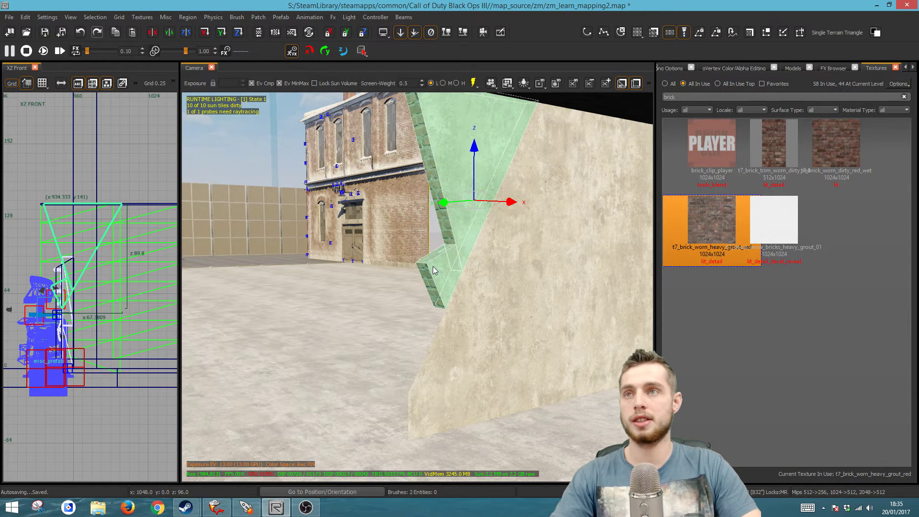
pyautogui.press('BackSpace')
# Step: Select the three terrain patches at the wall's broken end, double their density twice, and unhide the wall brushes
pyautogui.keyDown('shift'); pyautogui.click(471, 183); pyautogui.keyUp('shift')
pyautogui.keyDown('shift'); pyautogui.click(475, 299); pyautogui.keyUp('shift')
pyautogui.press('Escape')
pyautogui.keyDown('shift'); pyautogui.click(448, 273); pyautogui.keyUp('shift')
pyautogui.keyDown('shift'); pyautogui.click(489, 213); pyautogui.keyUp('shift')
pyautogui.keyDown('shift'); pyautogui.click(495, 320); pyautogui.keyUp('shift')
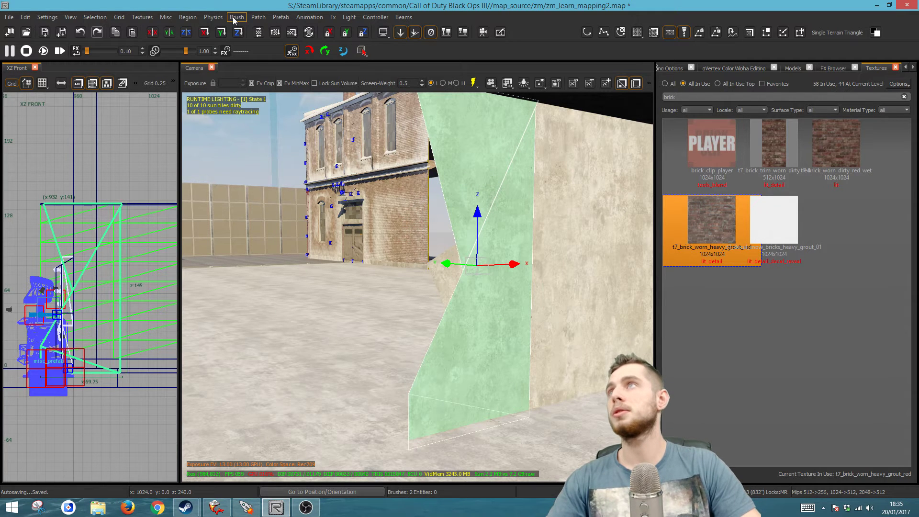
pyautogui.click(258, 18)
pyautogui.click(309, 245)
pyautogui.click(245, 17)
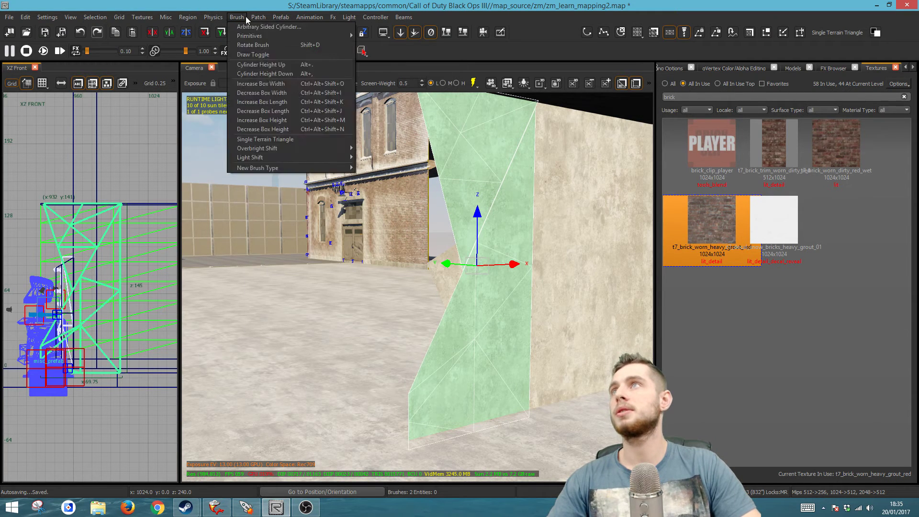
pyautogui.moveTo(268, 17)
pyautogui.click(335, 196)
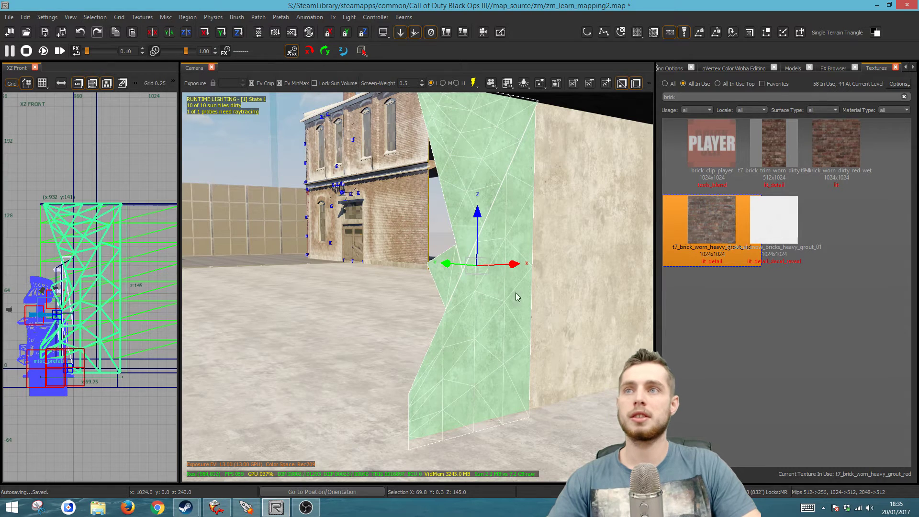
pyautogui.hotkey('shift', 'h')
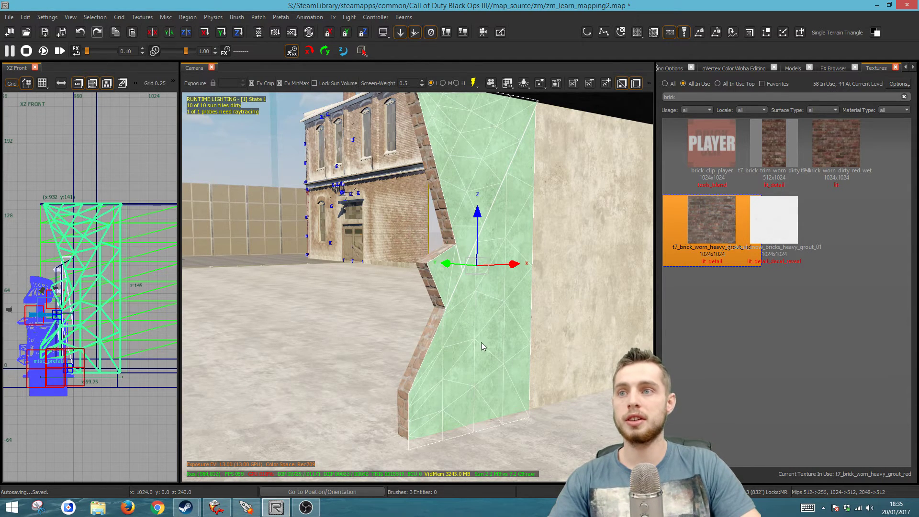
# Step: Search all materials for "cracked" limited to decals and apply t7_decal_damage_ground_cracked_01 to the selected patches
pyautogui.press('t')
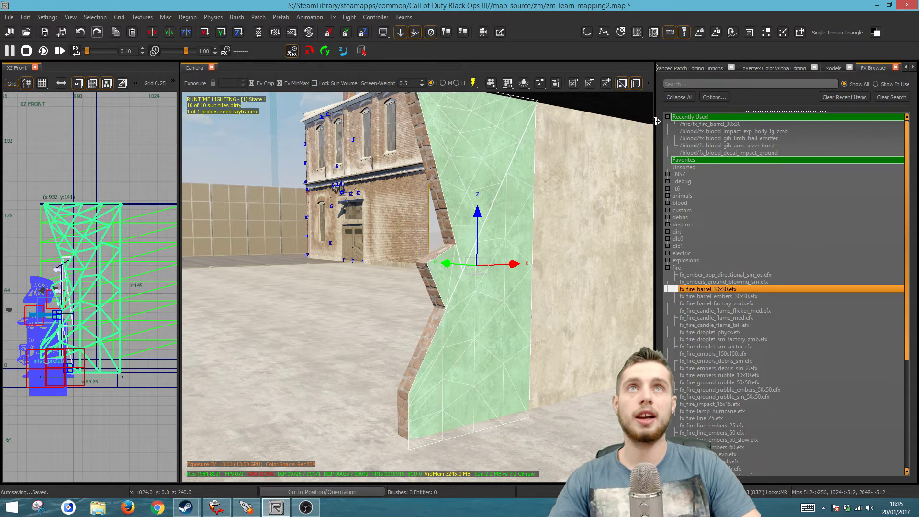
pyautogui.press('t')
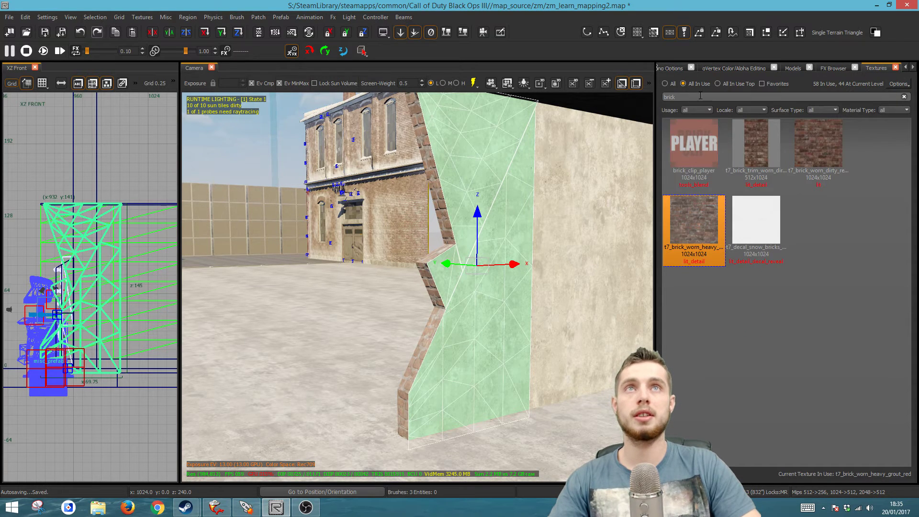
pyautogui.click(673, 85)
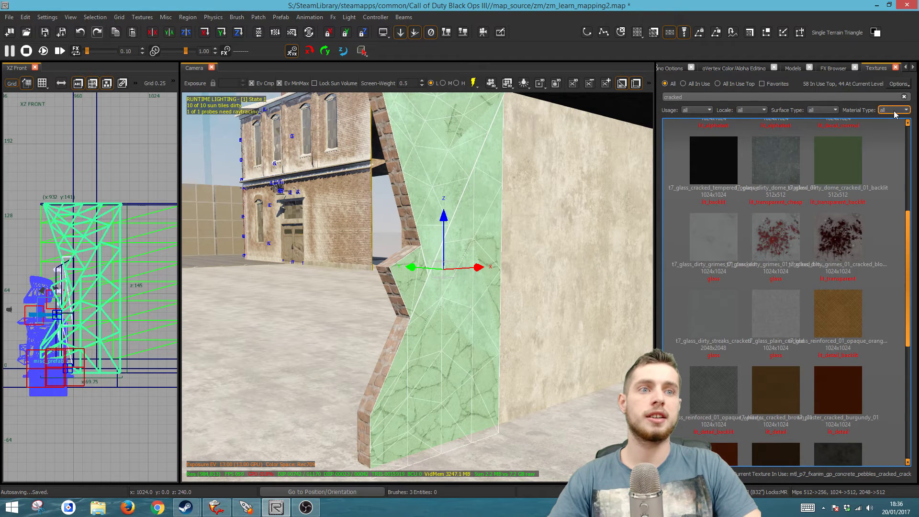
pyautogui.click(893, 111)
pyautogui.click(894, 125)
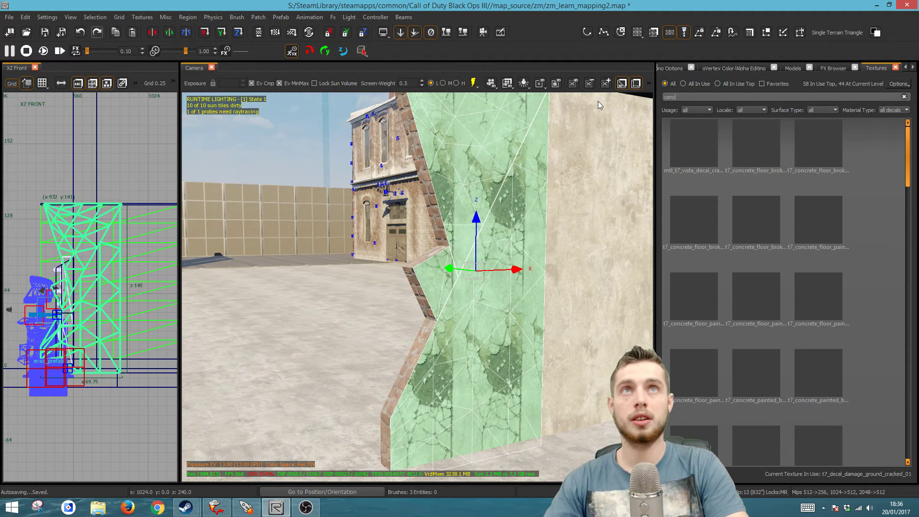
# Step: Search the decal materials for "concrete" and apply mtl_t7_vista_decal_crack_concrete to the selected patches
pyautogui.write('rete')
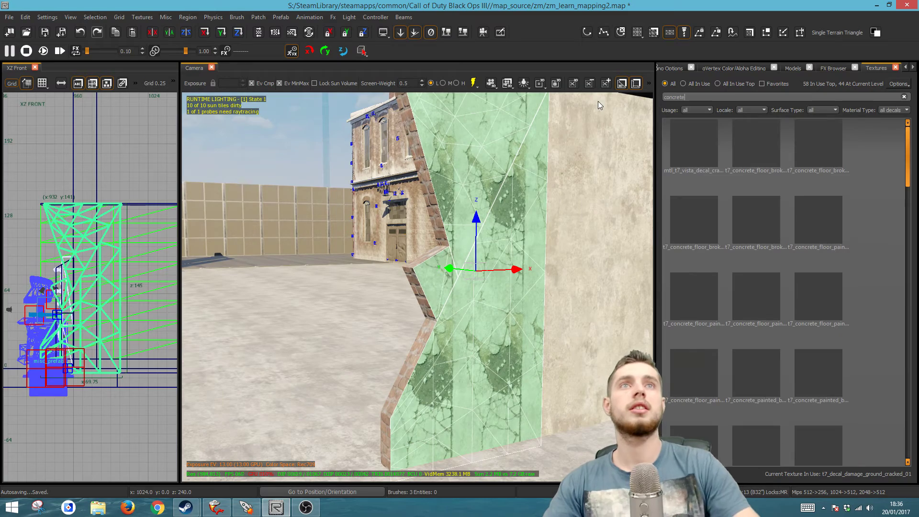
pyautogui.click(707, 228)
pyautogui.click(709, 143)
pyautogui.click(816, 147)
pyautogui.click(699, 145)
# Step: Set the patch brush's outer radius to 11 and paint alpha so the cracks fade away from the wall's broken edge
pyautogui.moveTo(508, 266); pyautogui.dragTo(455, 206, button='right')
pyautogui.press('y')
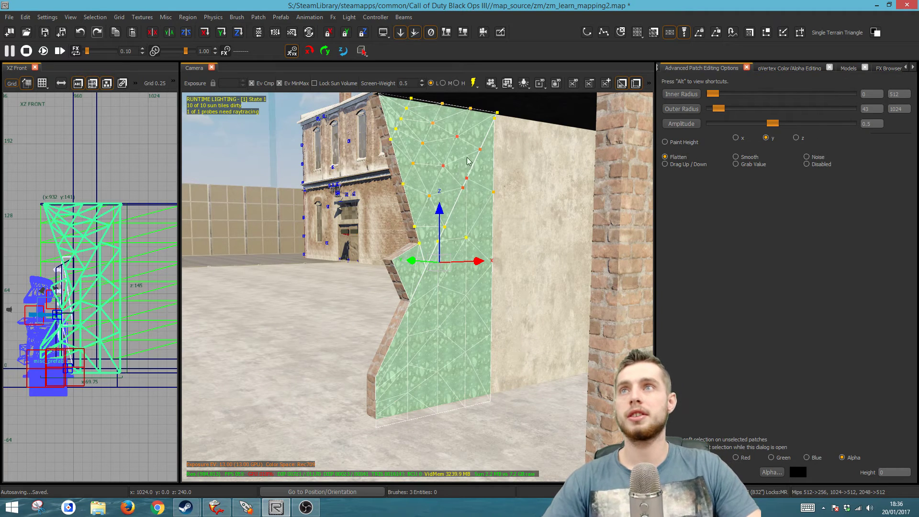
pyautogui.moveTo(711, 111); pyautogui.dragTo(710, 111)
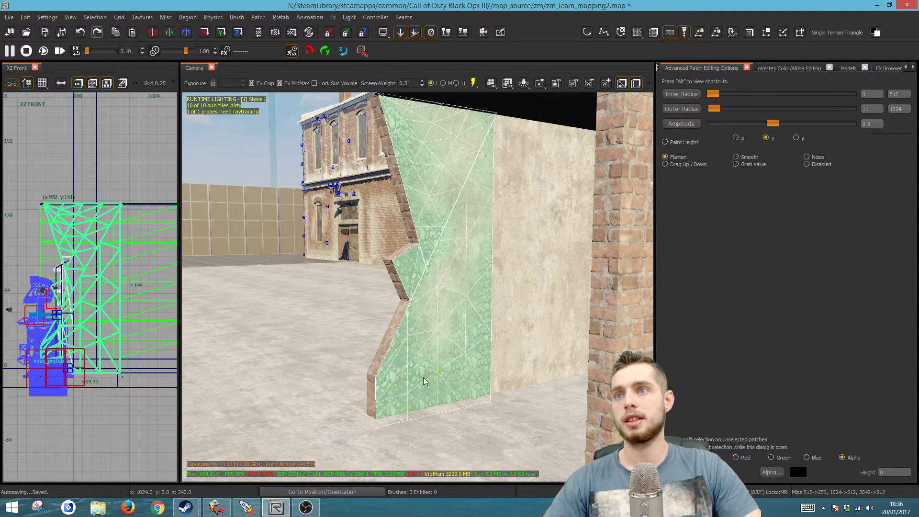
pyautogui.press('Escape')
# Step: Select the brick faces along the wall's jagged broken edge and convert them to terrain patches
pyautogui.moveTo(424, 420); pyautogui.dragTo(504, 327, button='right')
pyautogui.keyDown('shift'); pyautogui.click(435, 285); pyautogui.keyUp('shift')
pyautogui.keyDown('shift'); pyautogui.click(438, 286); pyautogui.keyUp('shift')
pyautogui.keyDown('shift'); pyautogui.click(434, 309); pyautogui.keyUp('shift')
pyautogui.keyDown('shift'); pyautogui.click(454, 317); pyautogui.keyUp('shift')
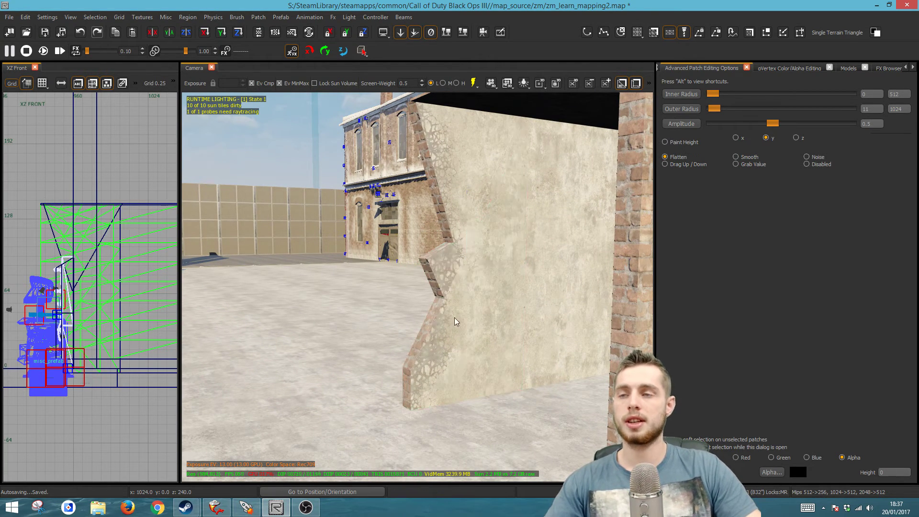
pyautogui.keyDown('shift'); pyautogui.click(426, 325); pyautogui.keyUp('shift')
pyautogui.keyDown('shift'); pyautogui.click(416, 361); pyautogui.keyUp('shift')
pyautogui.keyDown('shift'); pyautogui.click(410, 360); pyautogui.keyUp('shift')
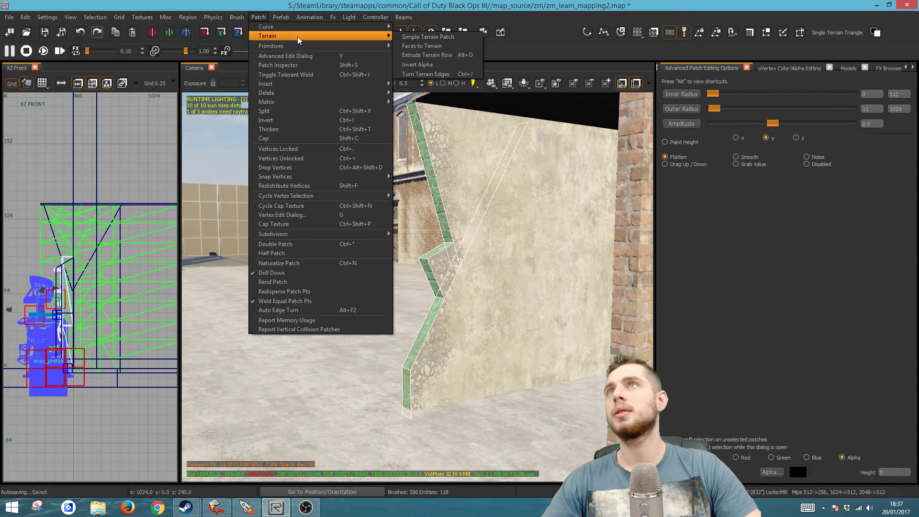
pyautogui.click(428, 45)
# Step: Add the wall's mtl_t7_vista_decal_crack_concrete front patches to the selection with the new edge patches
pyautogui.rightClick(455, 164)
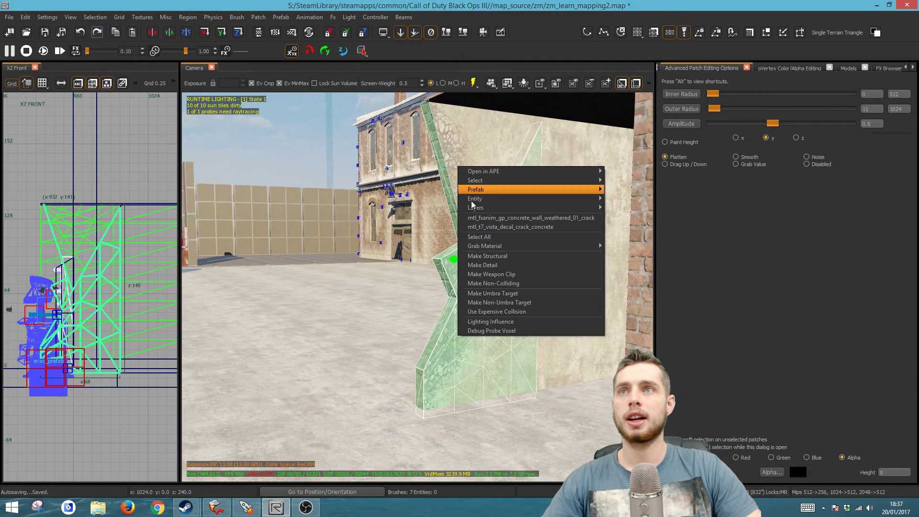
pyautogui.click(498, 225)
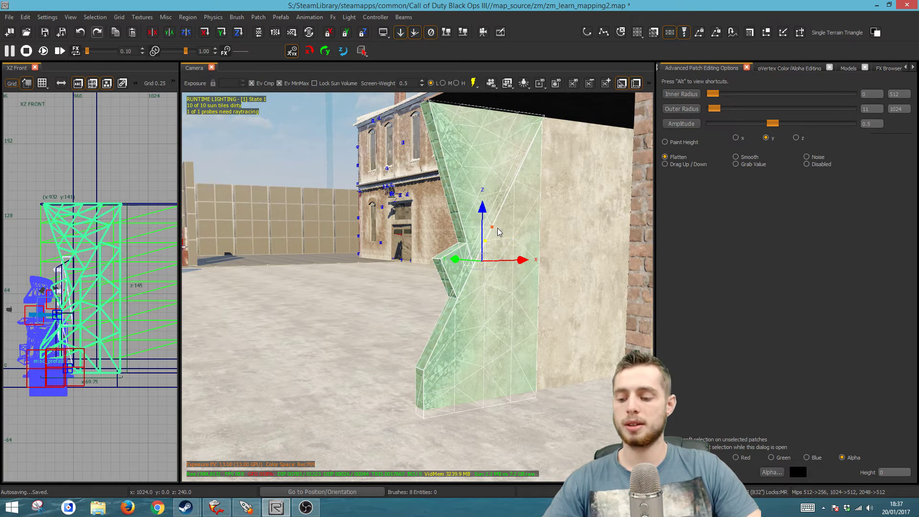
pyautogui.moveTo(505, 264); pyautogui.dragTo(526, 258, button='right')
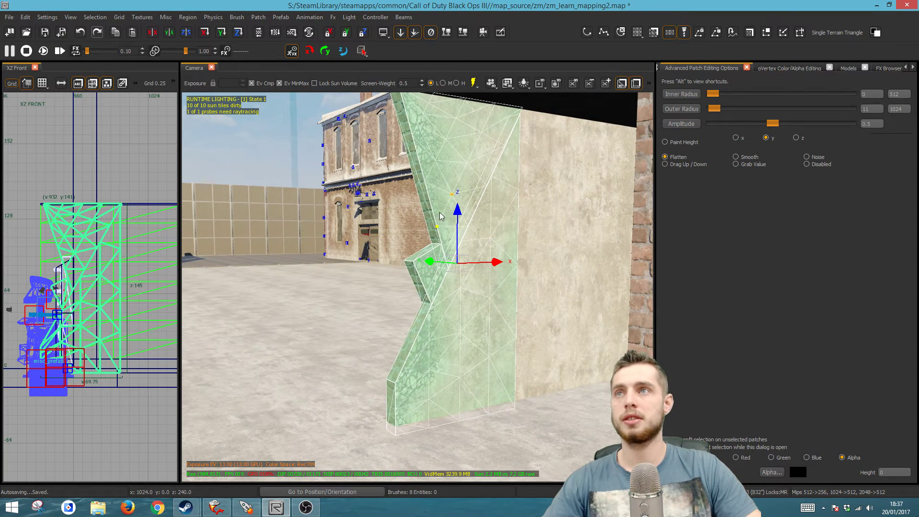
pyautogui.press('t')
pyautogui.moveTo(460, 302); pyautogui.dragTo(427, 275, button='right')
pyautogui.press('t')
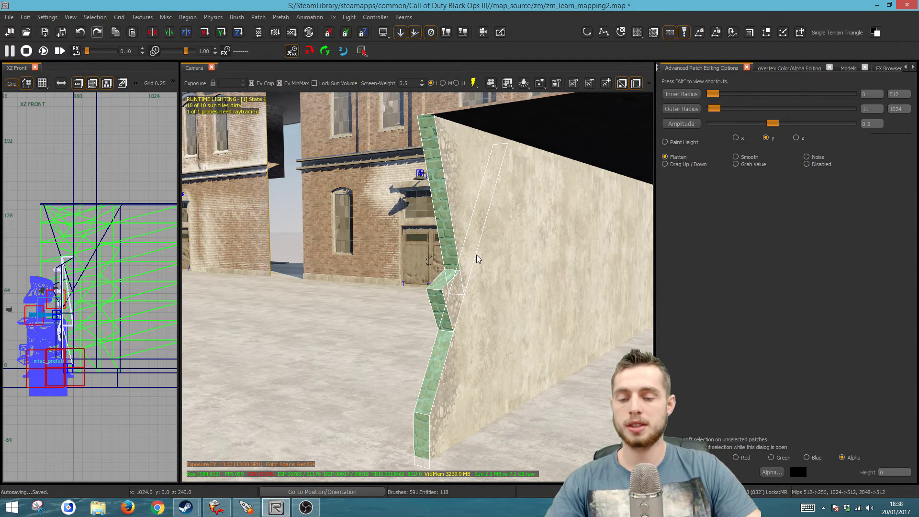
# Step: Search the in-use materials of all types for "concre" and apply mtl_fxanim_gp_concrete_wall_weathered_01_crack to the broken edge's brick faces
pyautogui.press('t')
pyautogui.click(689, 88)
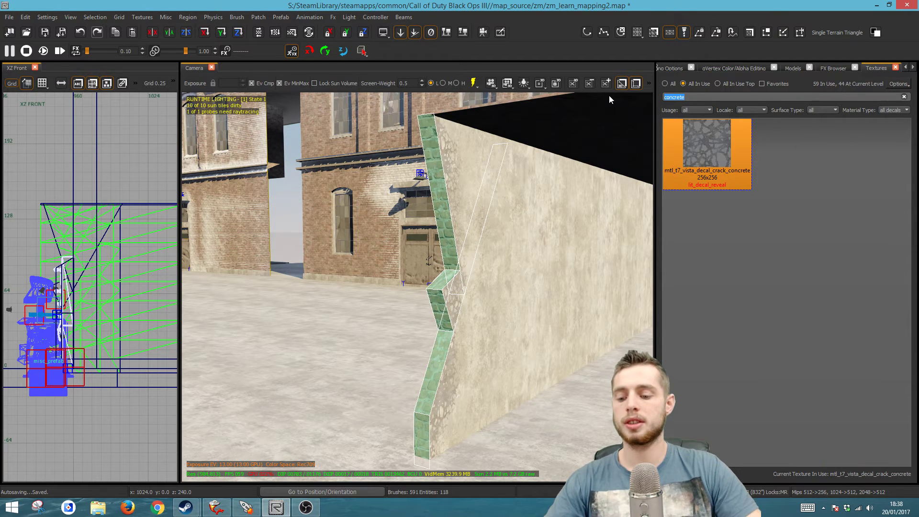
pyautogui.press('BackSpace')
pyautogui.click(892, 110)
pyautogui.click(889, 118)
pyautogui.write('concre')
pyautogui.click(755, 178)
pyautogui.press('Escape')
pyautogui.moveTo(558, 353); pyautogui.dragTo(502, 343, button='right')
pyautogui.keyDown('ctrl'); pyautogui.middleClick(488, 340); pyautogui.keyUp('ctrl')
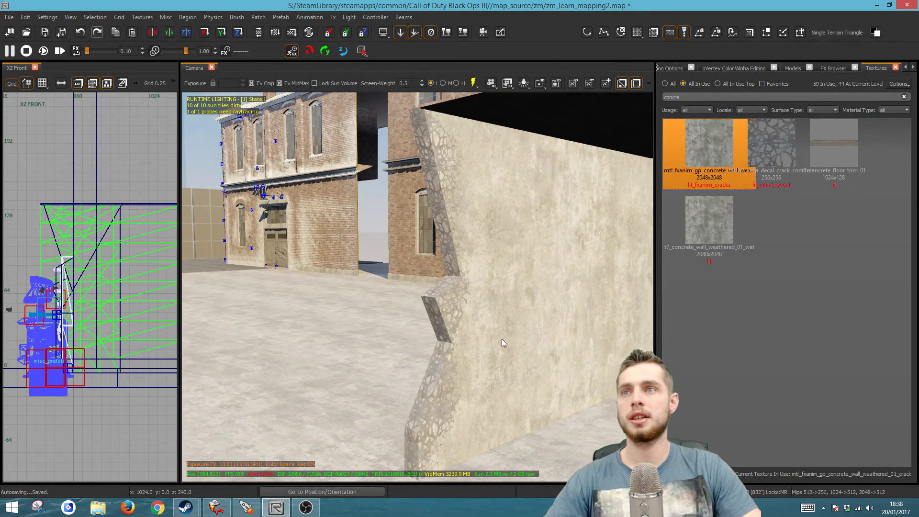
# Step: Draw a box brush about 88 units wide and 24 deep around the broken wall end and select everything inside it
pyautogui.moveTo(446, 320); pyautogui.dragTo(447, 323, button='right')
pyautogui.scroll(-2, 53, 234)
pyautogui.moveTo(35, 209)
pyautogui.mouseDown()
pyautogui.moveTo(107, 329)
pyautogui.moveTo(100, 337)
pyautogui.mouseUp()
pyautogui.hotkey('ctrl', 'Tab')
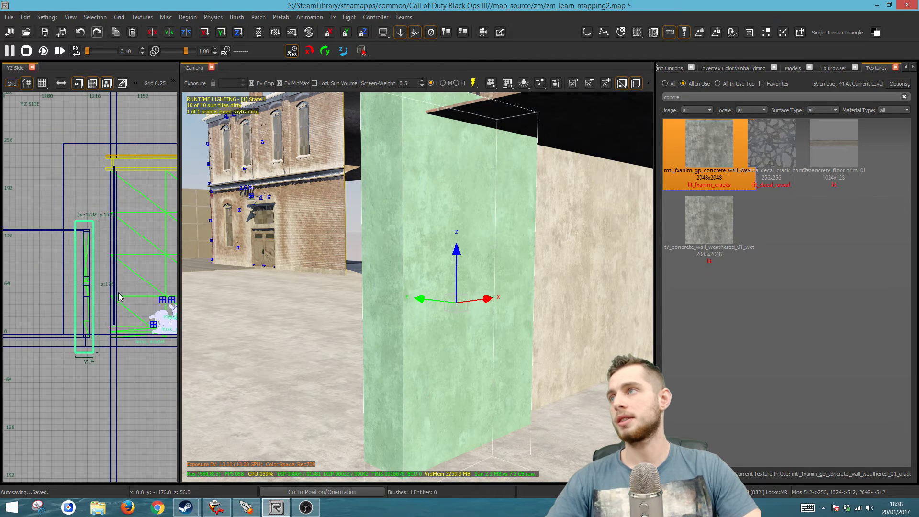
pyautogui.hotkey('ctrl', 'Tab')
pyautogui.rightClick(391, 232)
pyautogui.moveTo(456, 248)
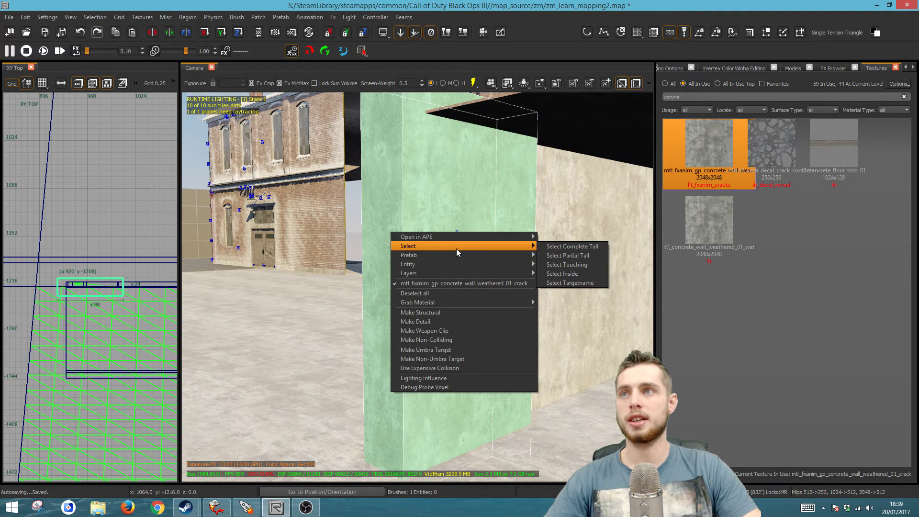
pyautogui.click(579, 277)
# Step: Deselect the three solid wall brushes so that only the front and edge terrain patches stay selected
pyautogui.moveTo(549, 358); pyautogui.dragTo(550, 358, button='right')
pyautogui.keyDown('shift'); pyautogui.click(500, 388); pyautogui.keyUp('shift')
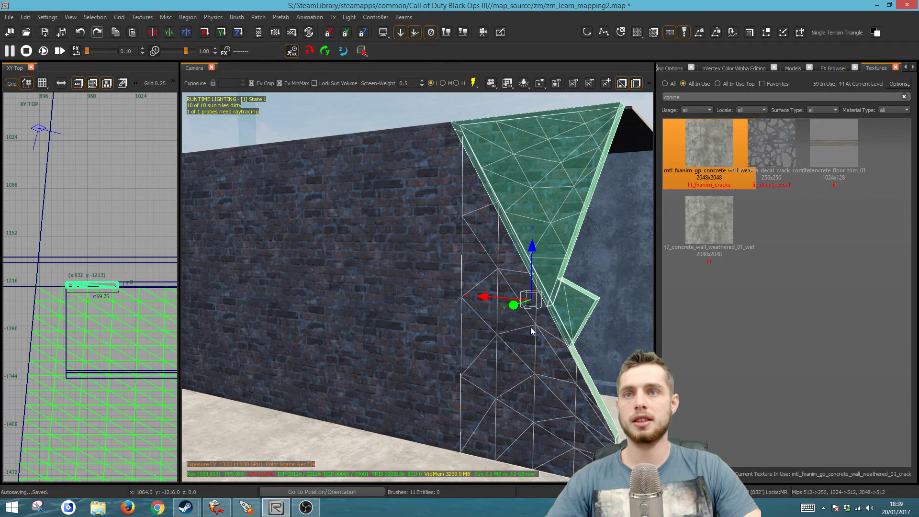
pyautogui.keyDown('shift'); pyautogui.click(531, 215); pyautogui.keyUp('shift')
pyautogui.keyDown('shift'); pyautogui.click(584, 329); pyautogui.keyUp('shift')
pyautogui.moveTo(584, 328); pyautogui.dragTo(583, 329, button='right')
pyautogui.moveTo(573, 364); pyautogui.dragTo(573, 364, button='right')
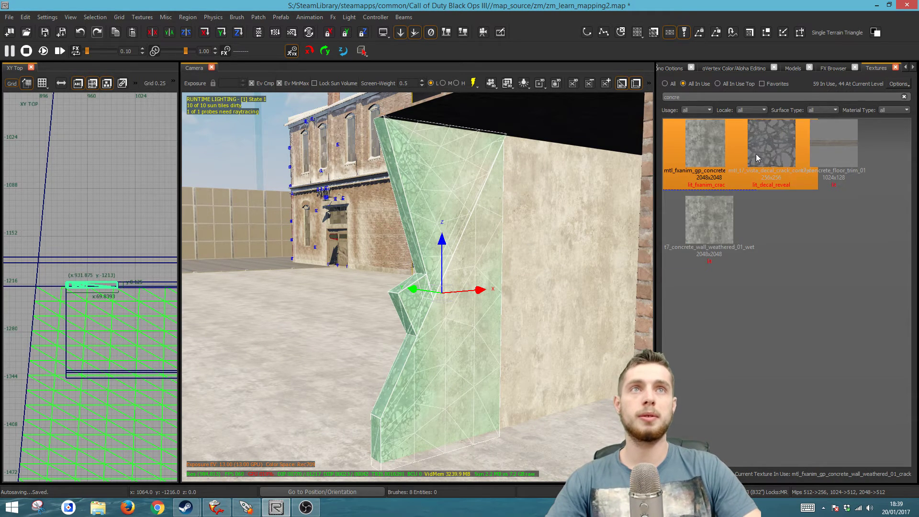
# Step: Limit the concrete search across all materials to decals and apply a t7_concrete_floor_broken decal to the selected patches
pyautogui.click(670, 85)
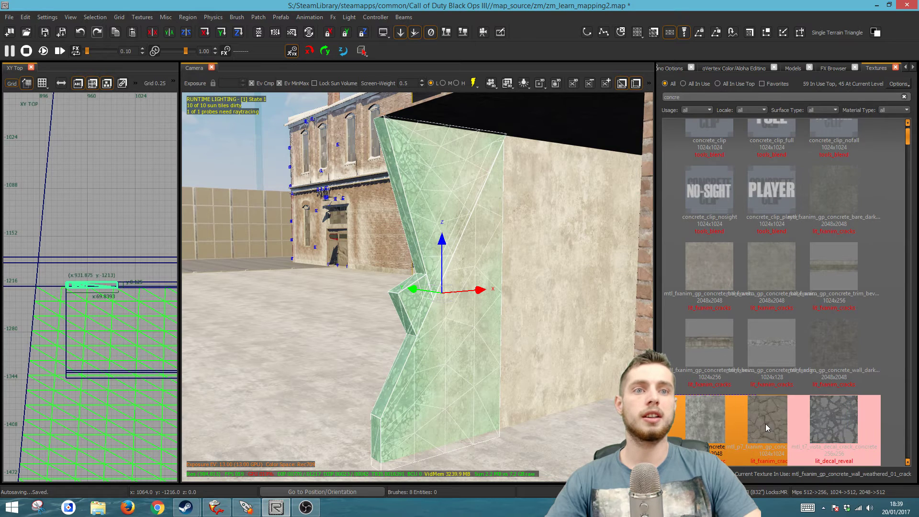
pyautogui.click(764, 423)
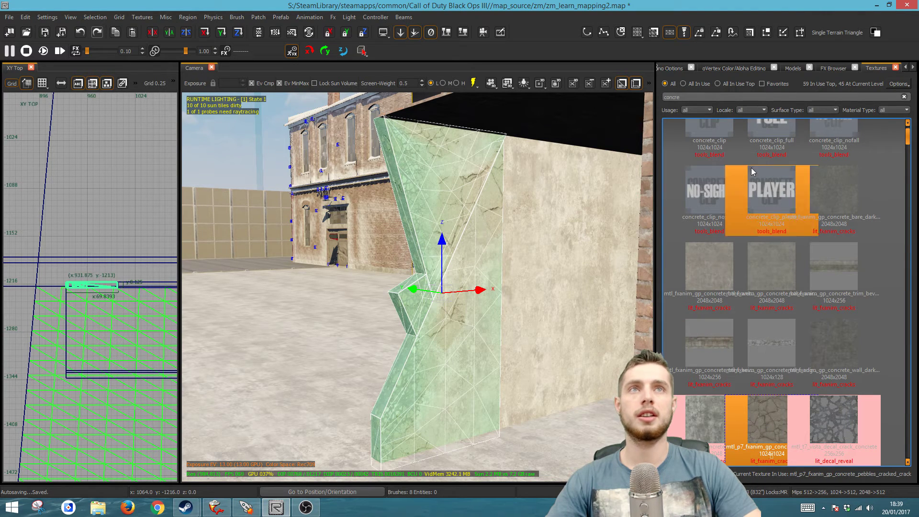
pyautogui.click(893, 113)
pyautogui.click(888, 168)
pyautogui.click(789, 144)
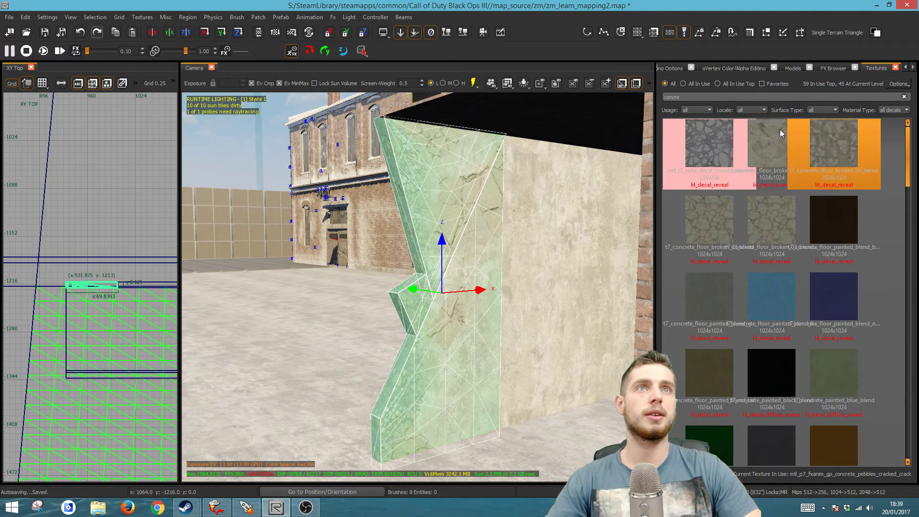
pyautogui.press('t')
# Step: Paint the patches' alpha with an outer radius of 36 and 21 so the new cracks fade away from the broken edge
pyautogui.moveTo(518, 358)
pyautogui.mouseDown(button='right')
pyautogui.moveTo(502, 375)
pyautogui.moveTo(543, 354)
pyautogui.mouseUp(button='right')
pyautogui.press('y')
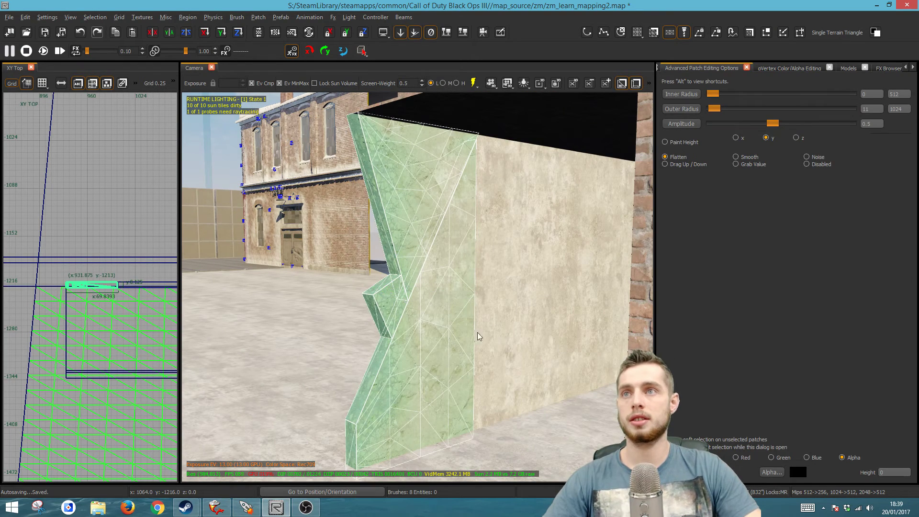
pyautogui.moveTo(714, 109); pyautogui.dragTo(715, 108)
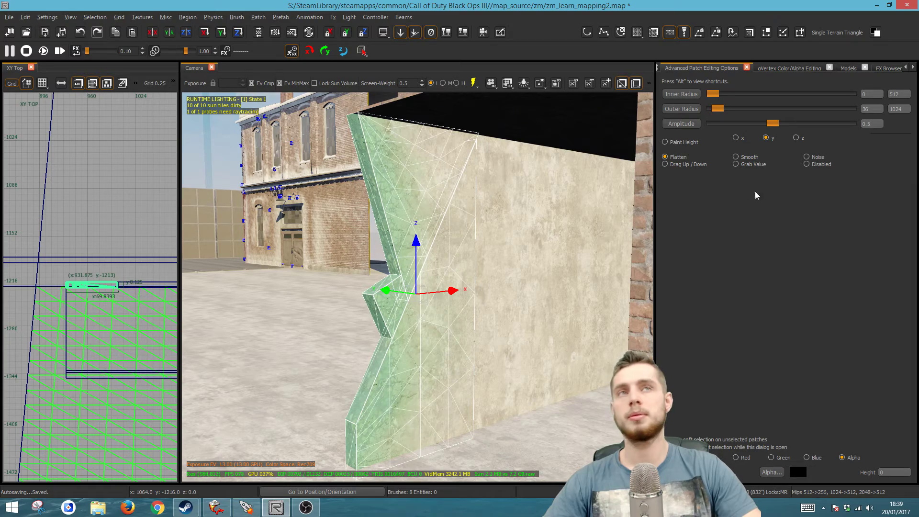
pyautogui.press('Escape')
pyautogui.moveTo(365, 447)
pyautogui.mouseDown(button='right')
pyautogui.moveTo(350, 438)
pyautogui.moveTo(464, 395)
pyautogui.mouseUp(button='right')
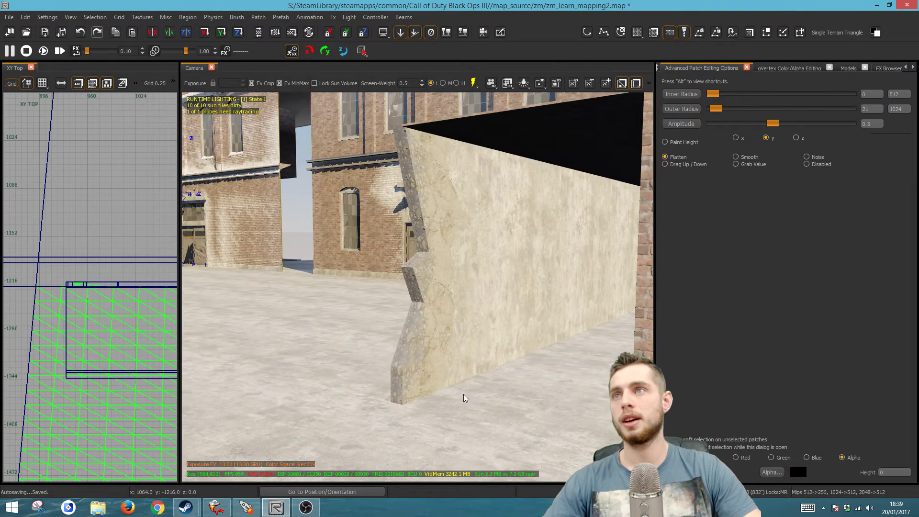
# Step: Search the models for "pipes" and place nt_2020_pipes_group_01 against the corridor's outer brick wall
pyautogui.scroll(2, 453, 368)
pyautogui.moveTo(410, 292); pyautogui.dragTo(459, 300, button='right')
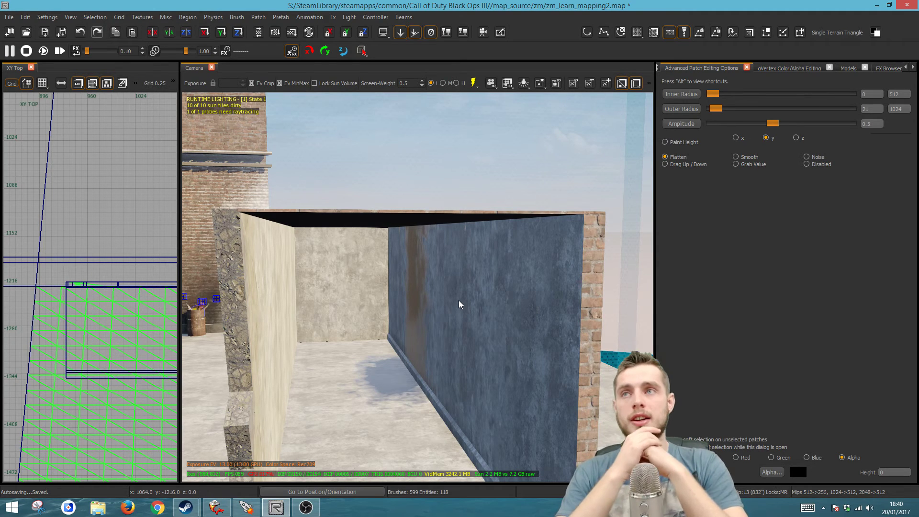
pyautogui.moveTo(458, 340)
pyautogui.mouseDown(button='right')
pyautogui.moveTo(354, 342)
pyautogui.moveTo(452, 343)
pyautogui.moveTo(424, 341)
pyautogui.moveTo(531, 325)
pyautogui.moveTo(459, 357)
pyautogui.moveTo(522, 354)
pyautogui.moveTo(445, 351)
pyautogui.moveTo(483, 357)
pyautogui.moveTo(473, 367)
pyautogui.moveTo(451, 355)
pyautogui.moveTo(455, 364)
pyautogui.mouseUp(button='right')
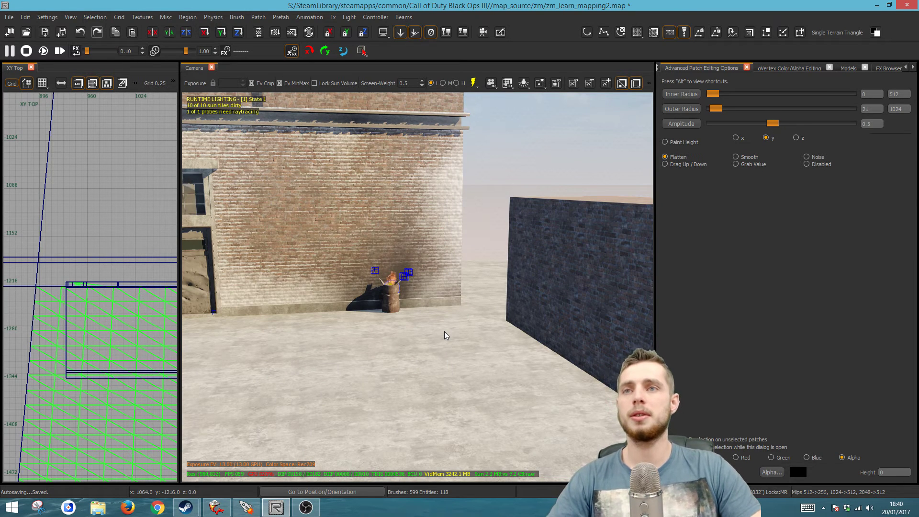
pyautogui.click(848, 68)
pyautogui.moveTo(694, 97); pyautogui.dragTo(631, 92)
pyautogui.write('pipes')
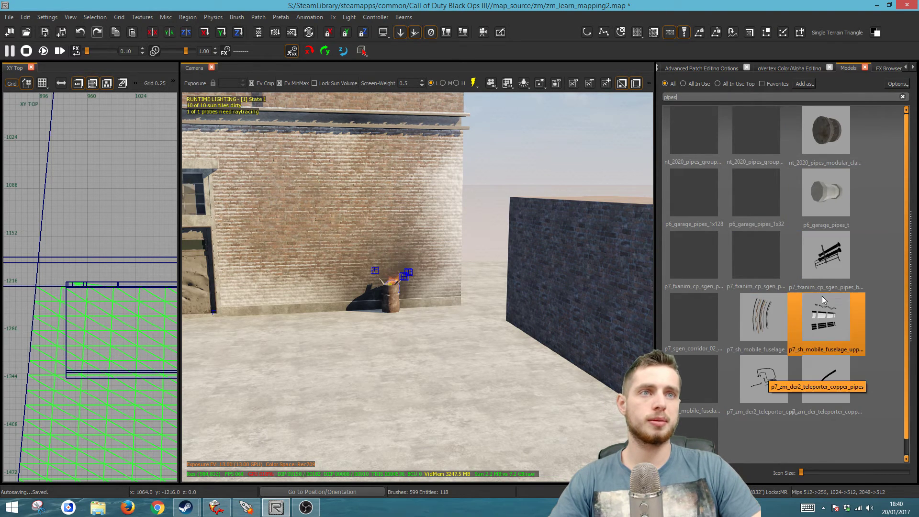
pyautogui.moveTo(698, 136); pyautogui.dragTo(570, 280)
pyautogui.press('Escape')
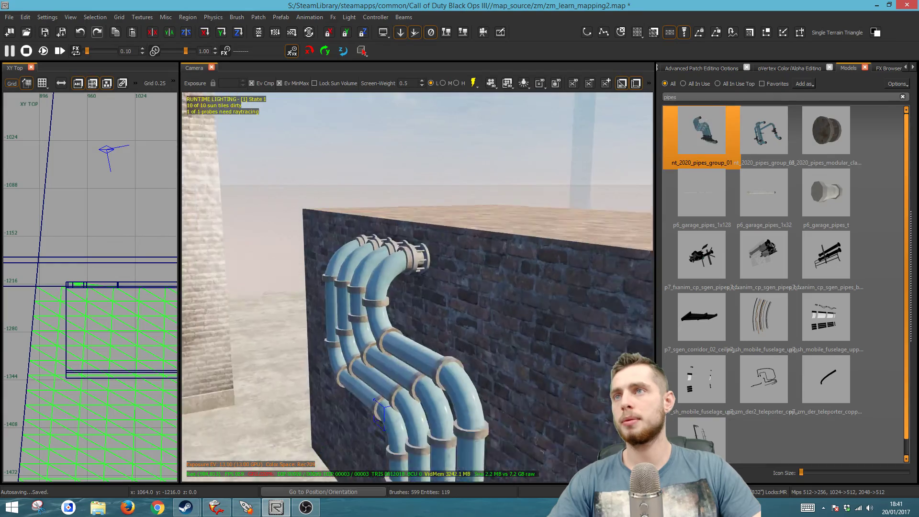
pyautogui.moveTo(418, 287); pyautogui.dragTo(429, 298, button='right')
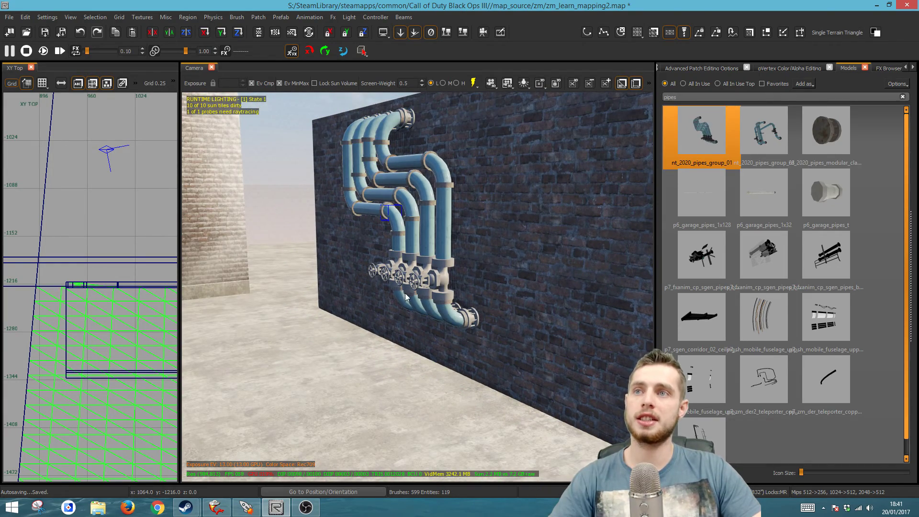
pyautogui.moveTo(406, 296); pyautogui.dragTo(507, 316, button='right')
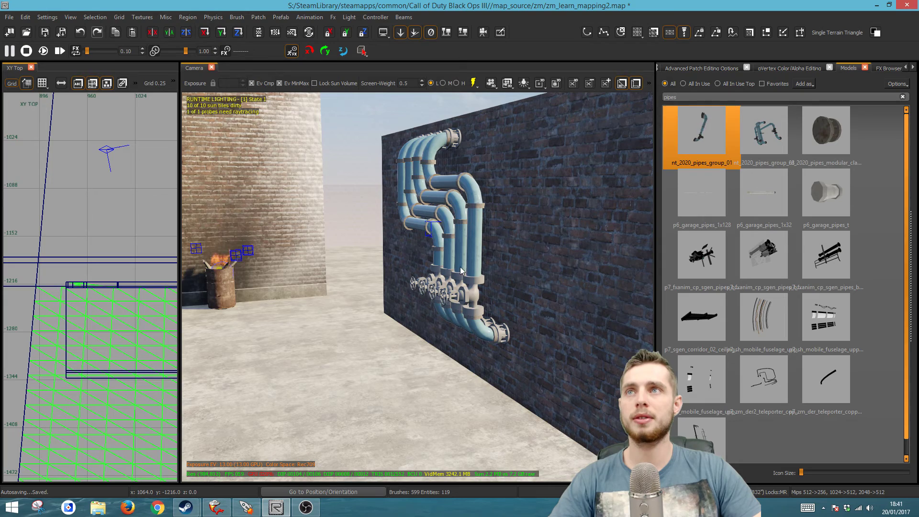
pyautogui.moveTo(487, 331)
pyautogui.mouseDown(button='right')
pyautogui.moveTo(487, 351)
pyautogui.moveTo(484, 316)
pyautogui.moveTo(459, 287)
pyautogui.mouseUp(button='right')
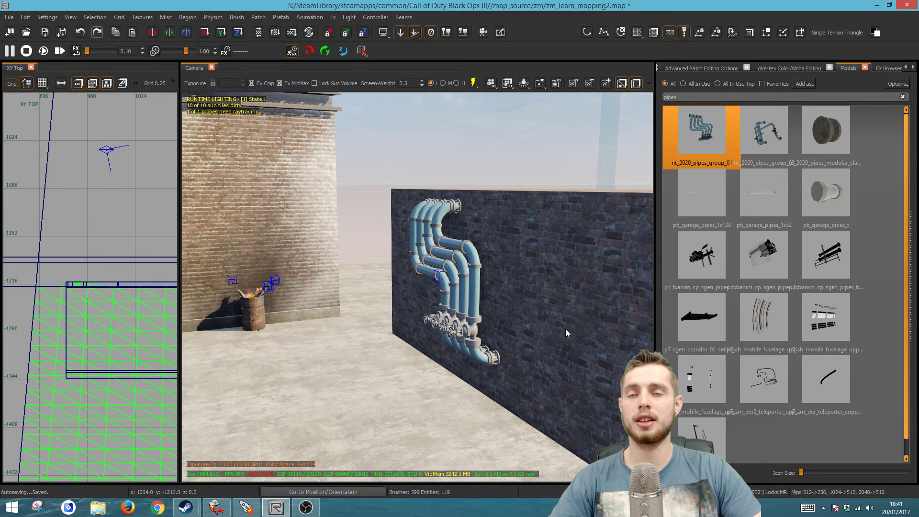
pyautogui.moveTo(534, 329); pyautogui.dragTo(574, 329, button='right')
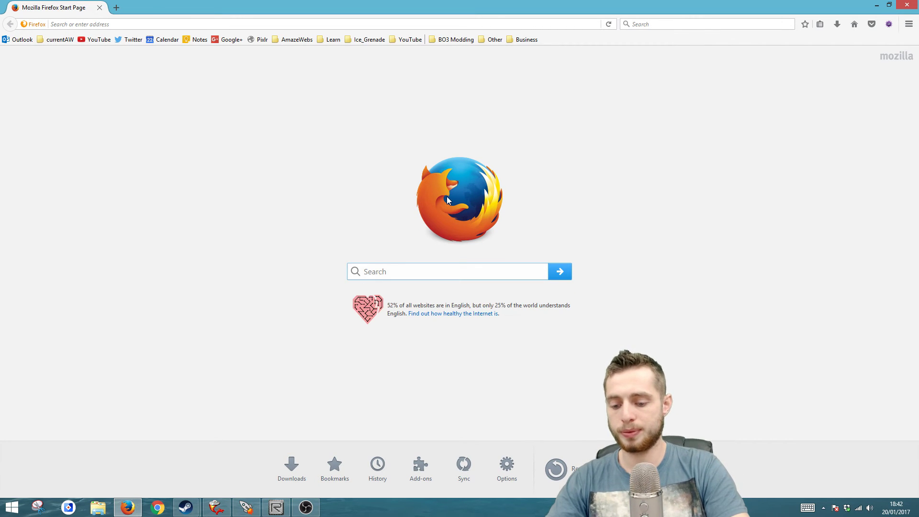
# Step: In Firefox, search Google Images for "pipe damp wall", view the leaking waste pipe and damp ceiling photos for reference, and return to the Radiant map editor
pyautogui.write('pipe damp wall')
pyautogui.press('Return')
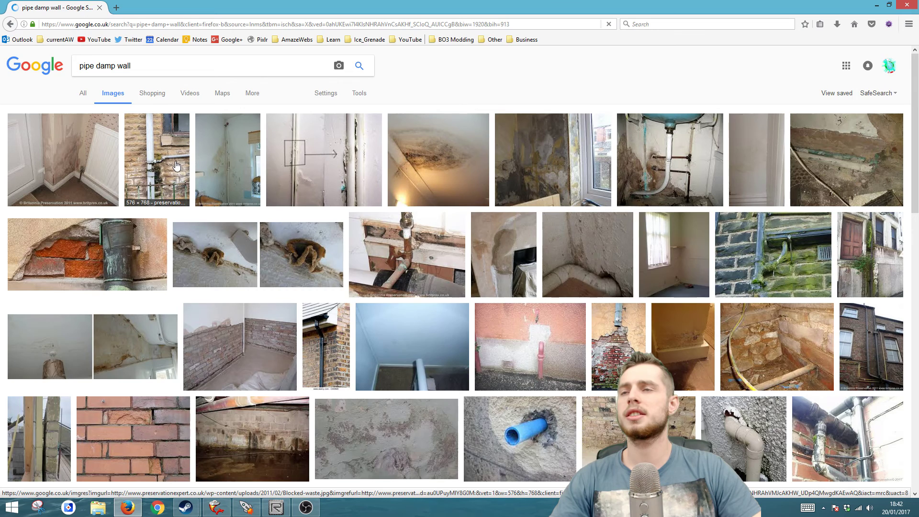
pyautogui.click(176, 164)
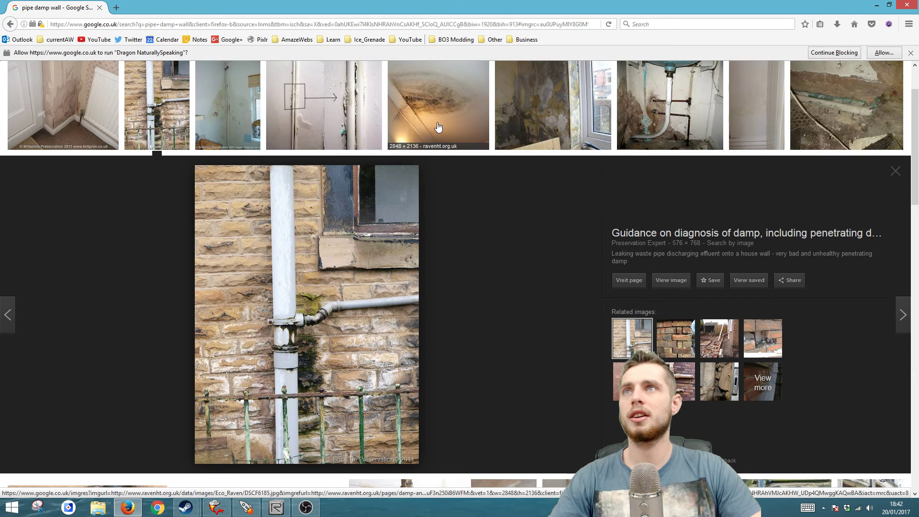
pyautogui.click(438, 125)
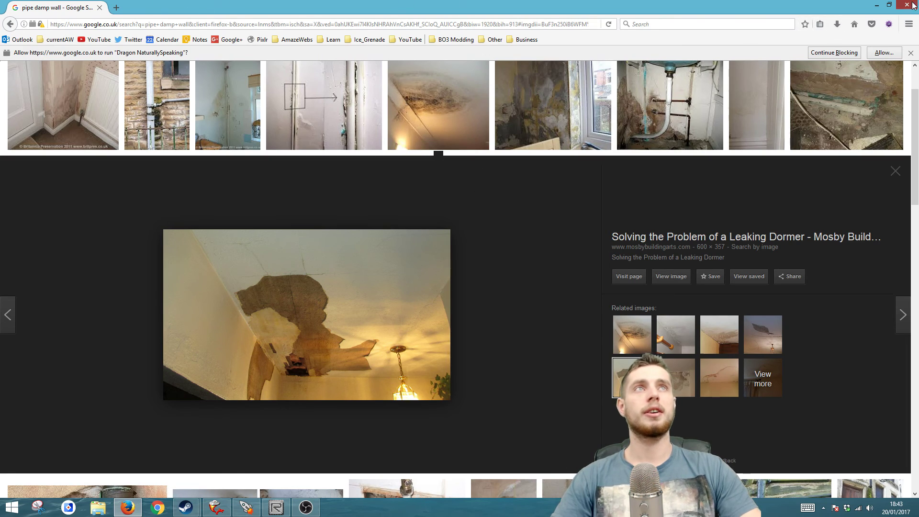
pyautogui.hotkey('alt', 'Tab')
pyautogui.moveTo(490, 298); pyautogui.dragTo(451, 302, button='right')
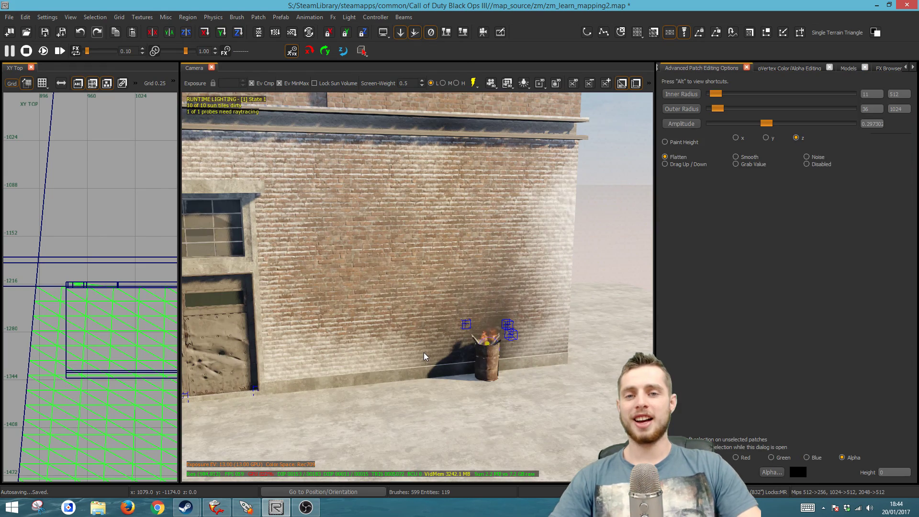